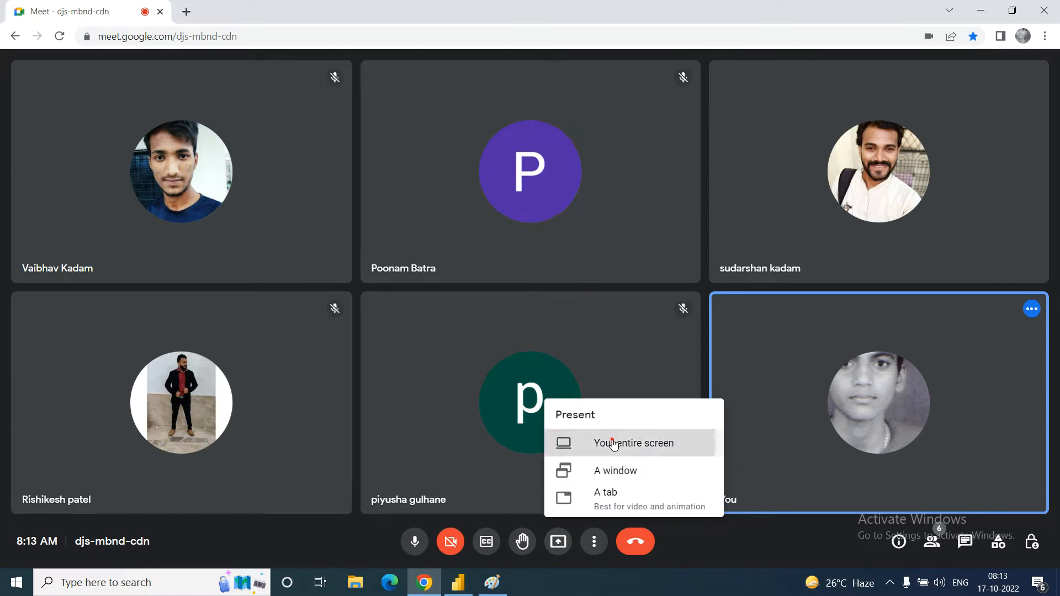
- Present the entire screen to the Google Meet call and hide the sharing notice
left_click(613, 443)
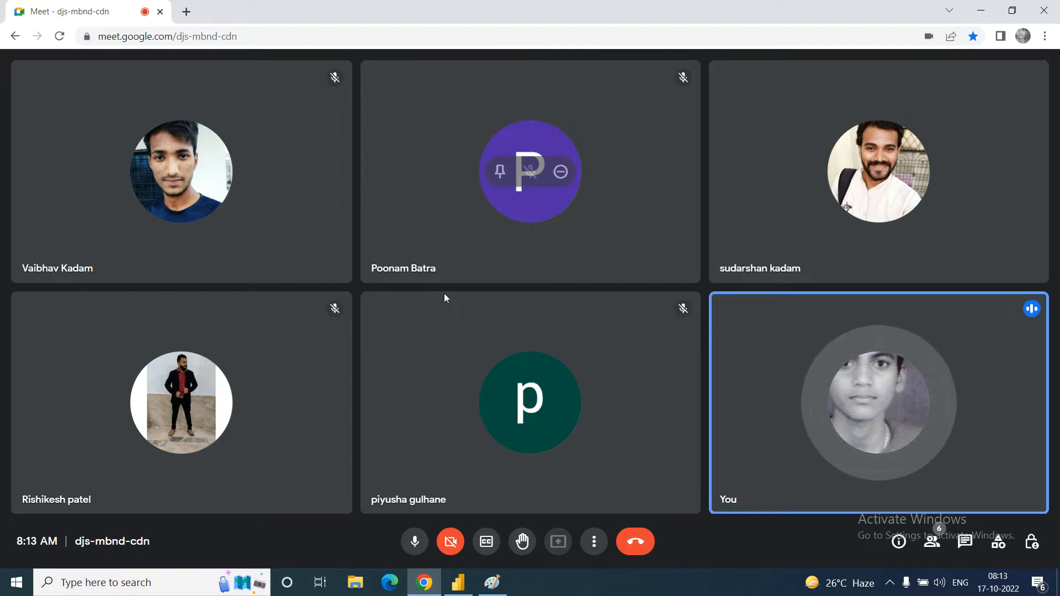
left_click(449, 198)
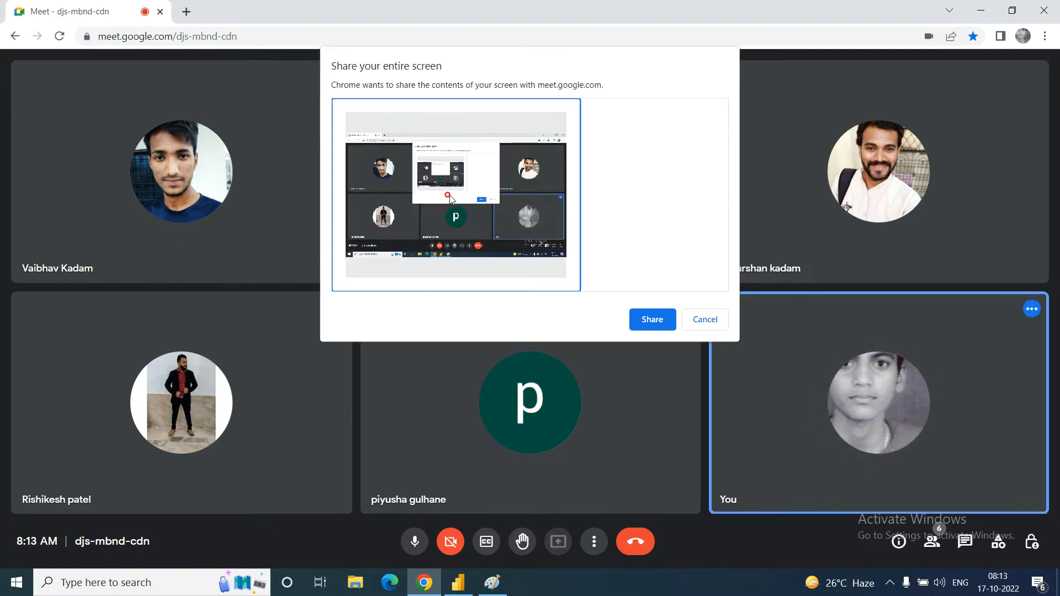
left_click(644, 325)
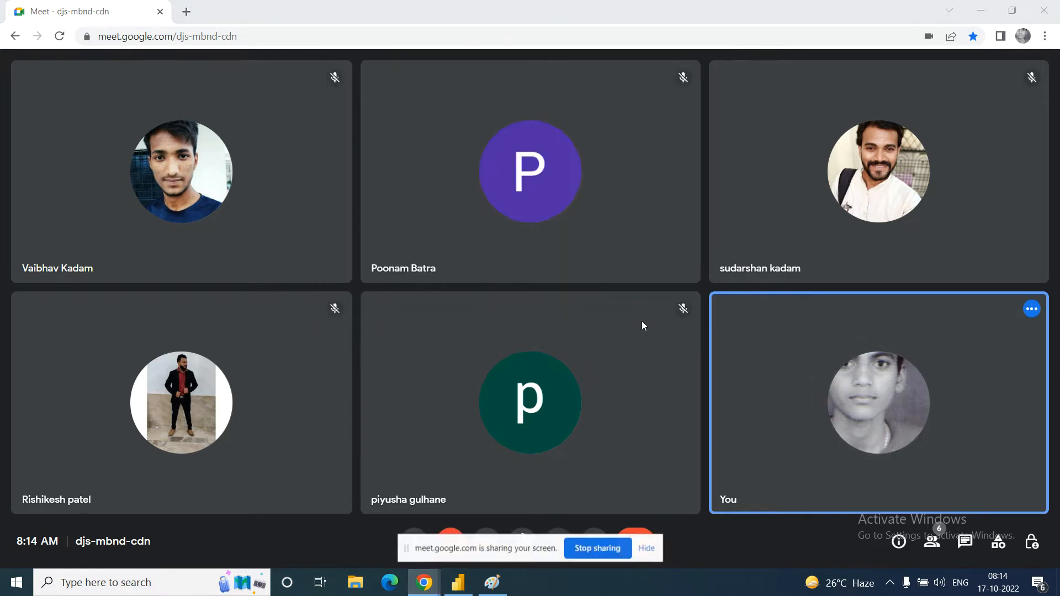
left_click(650, 549)
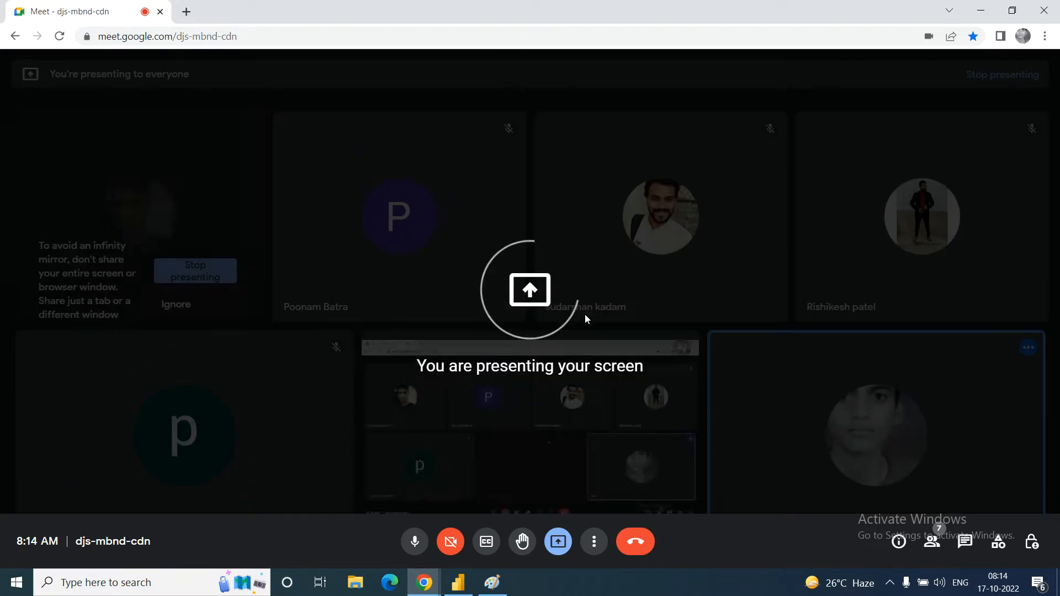
- Switch to Power BI Desktop and start importing data from a Text/CSV source
left_click(492, 584)
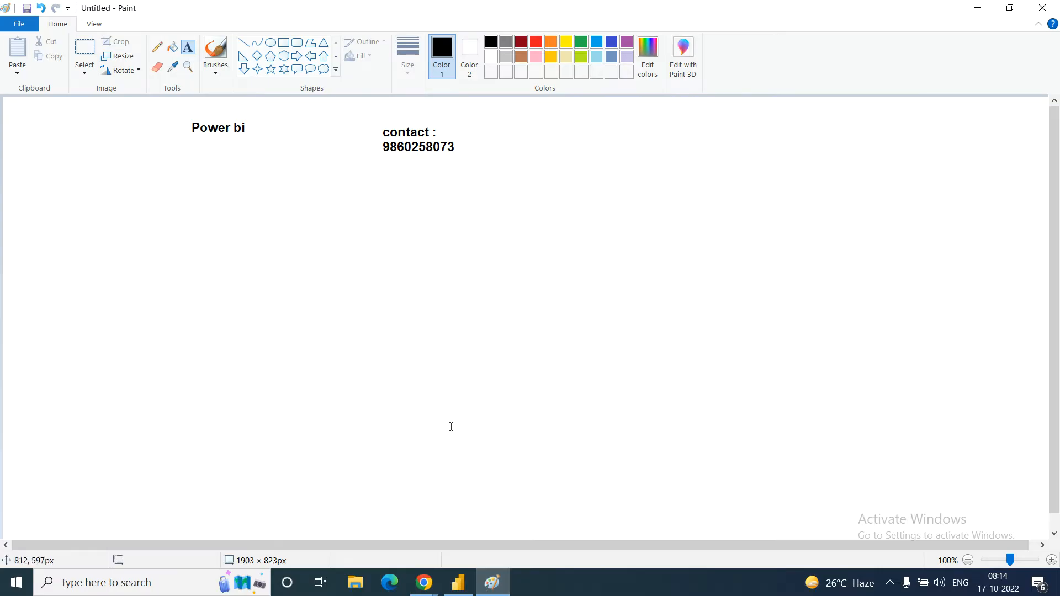
left_click(462, 590)
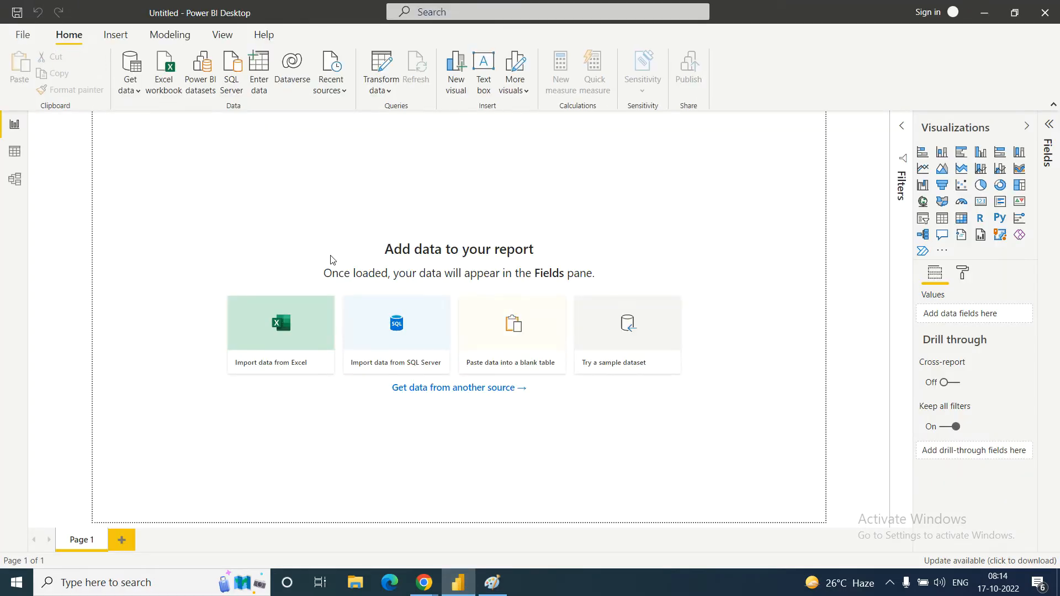
left_click(138, 94)
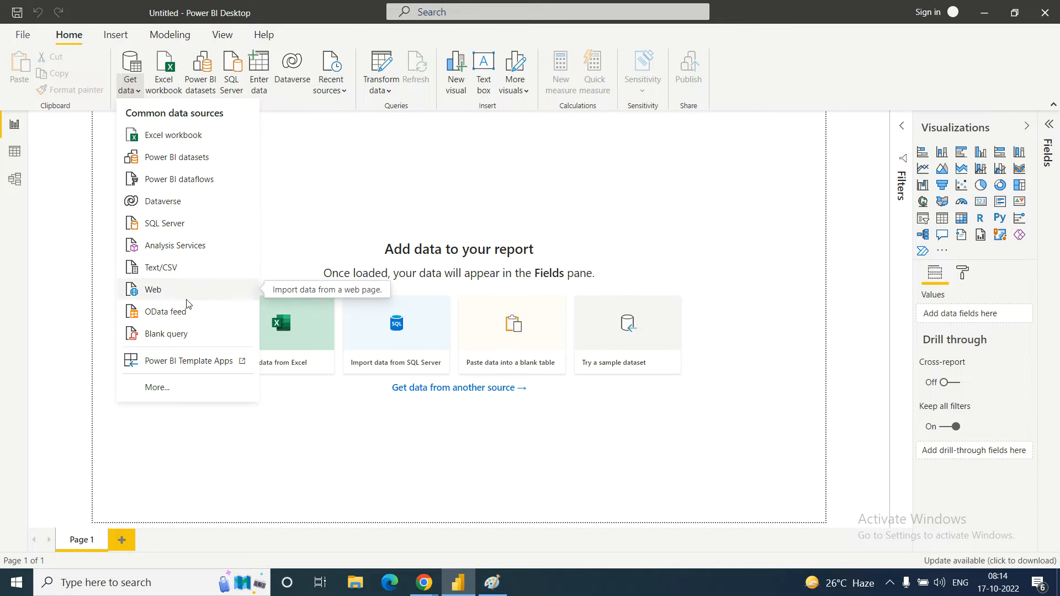
left_click(172, 268)
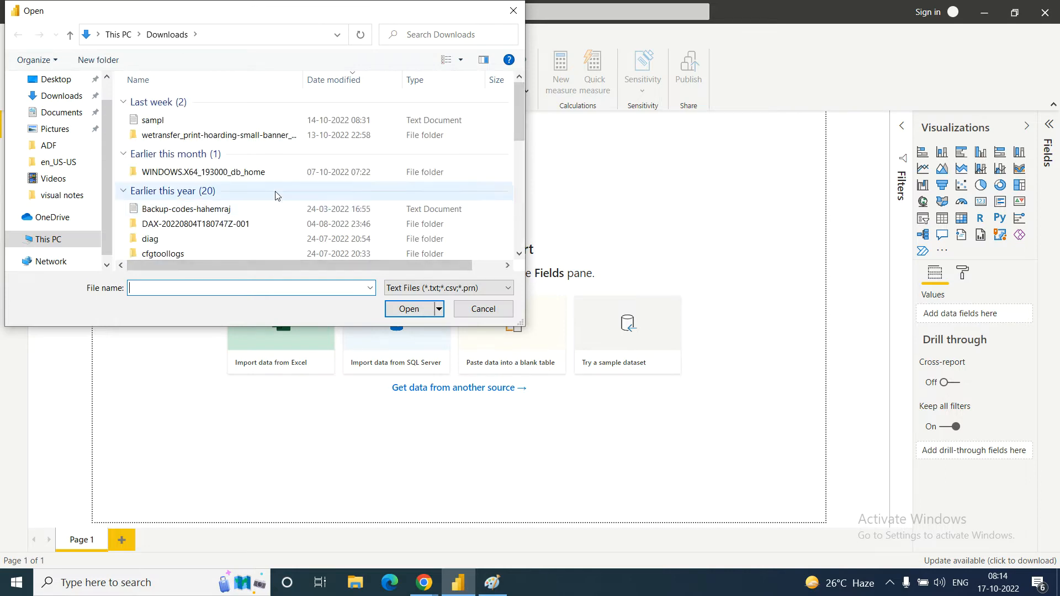
- Browse to the 2021.3 folder under My Tableau Repository's Datasources and show all file types
left_click(61, 113)
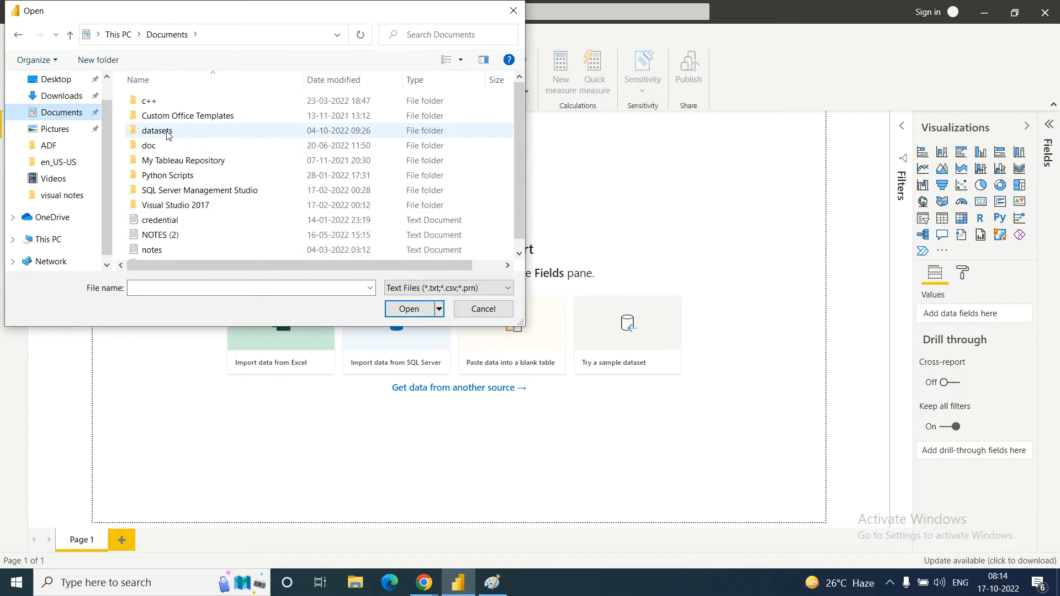
left_click(169, 160)
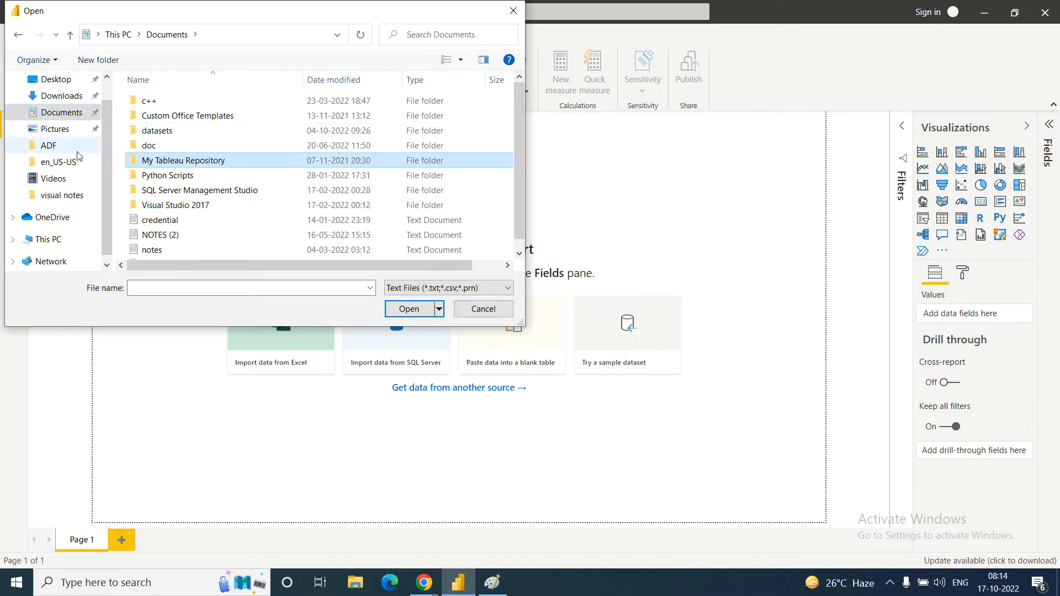
left_click(61, 162)
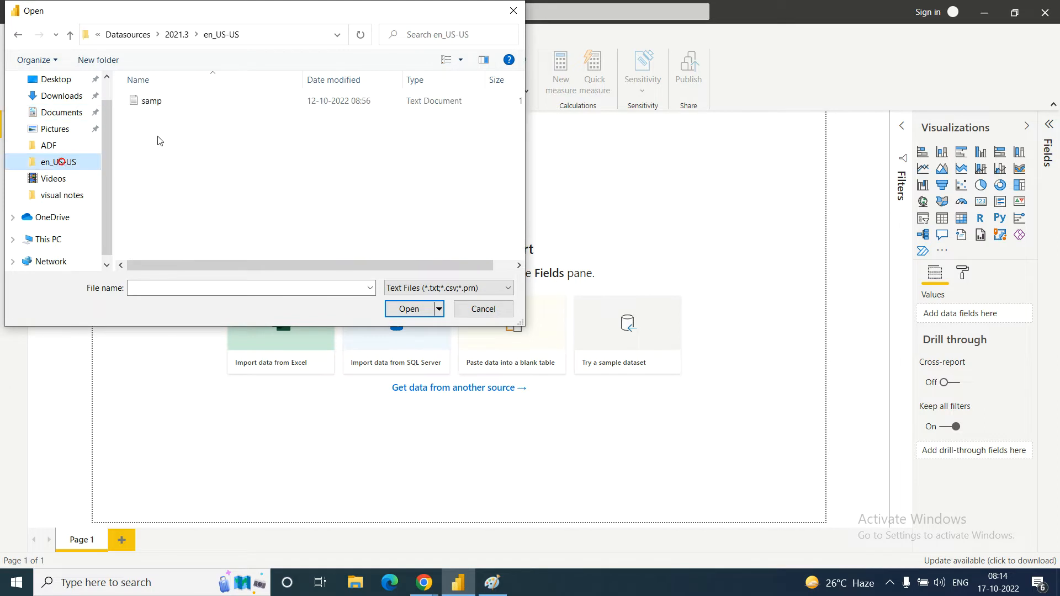
left_click(171, 35)
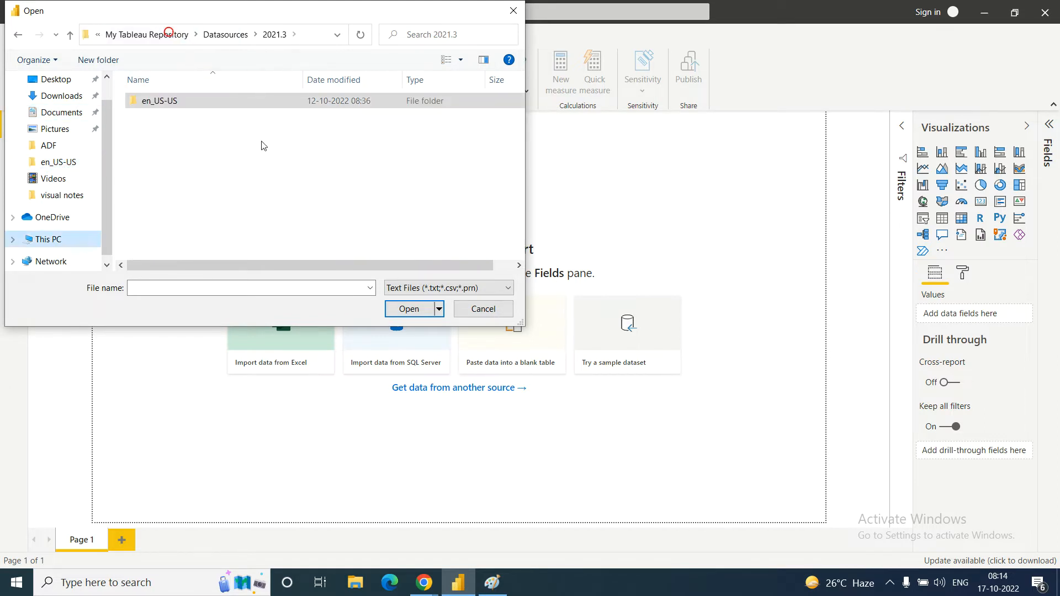
left_click(425, 289)
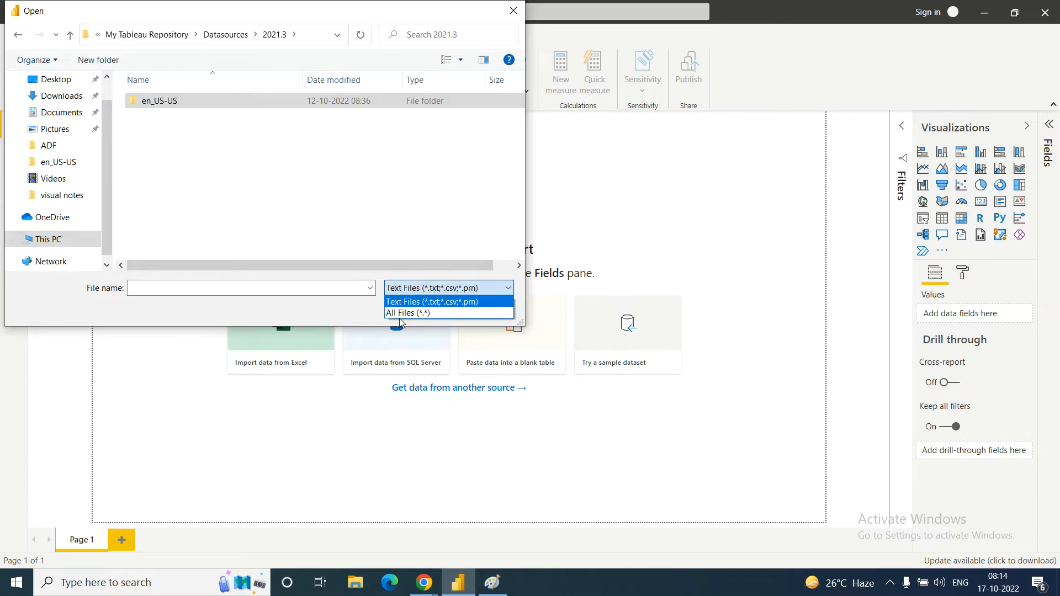
left_click(399, 314)
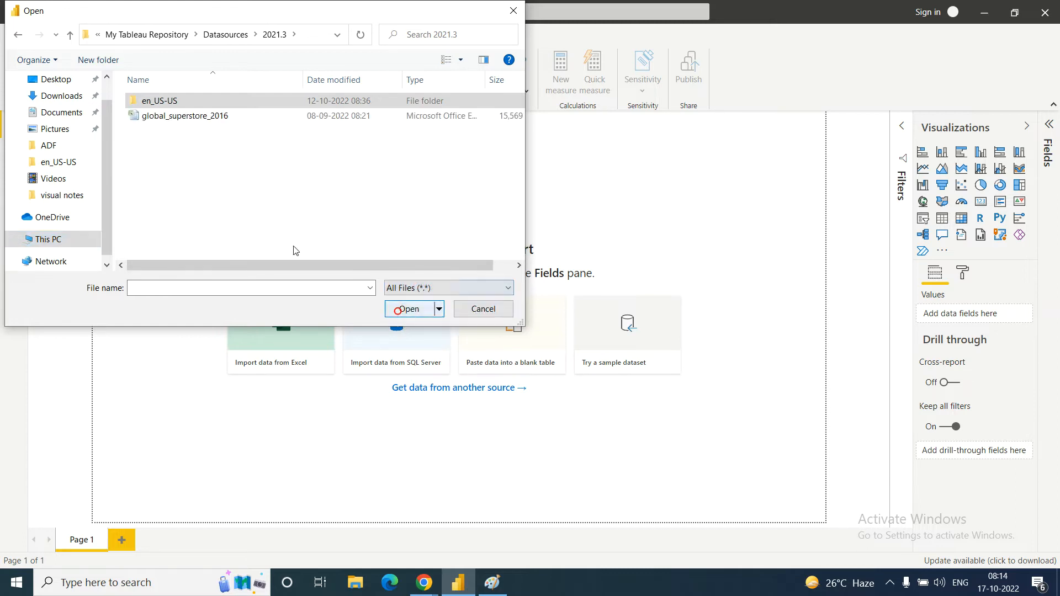
- Open the global_superstore_2016 workbook and load its Orders sheet into the model
left_click(188, 117)
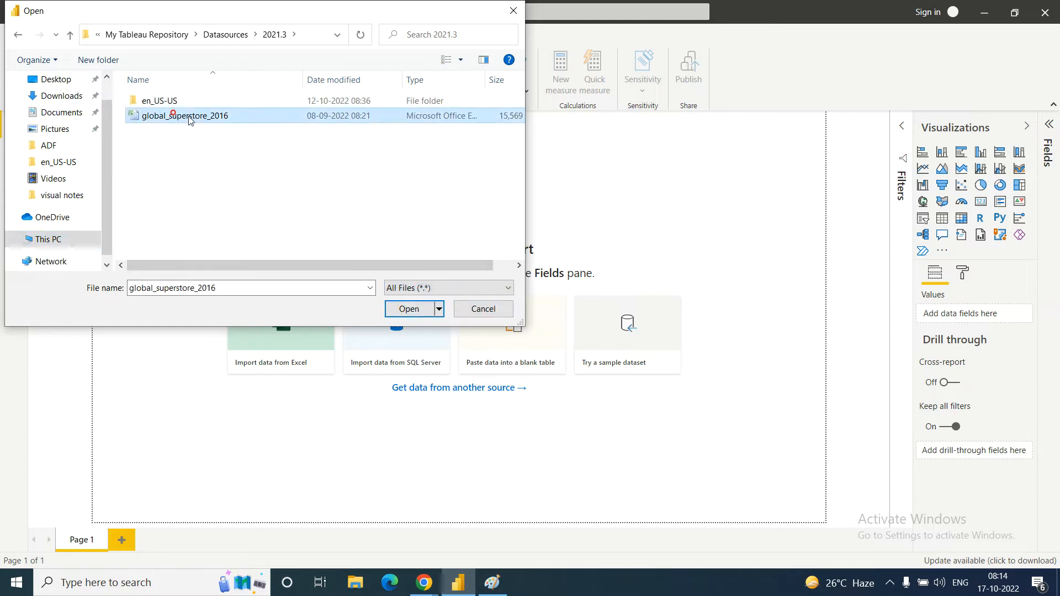
left_click(410, 309)
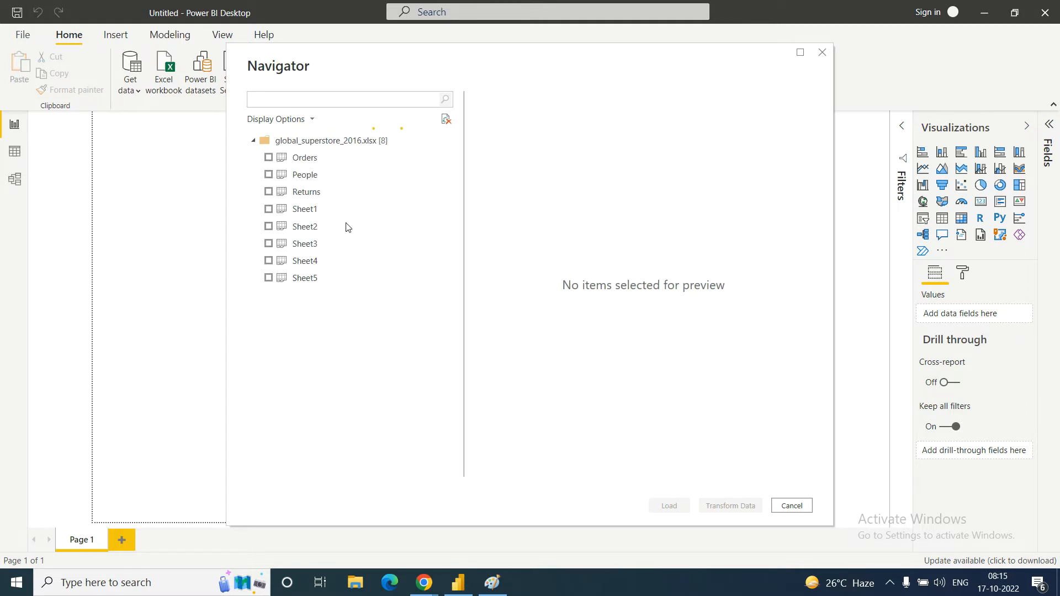
left_click(268, 157)
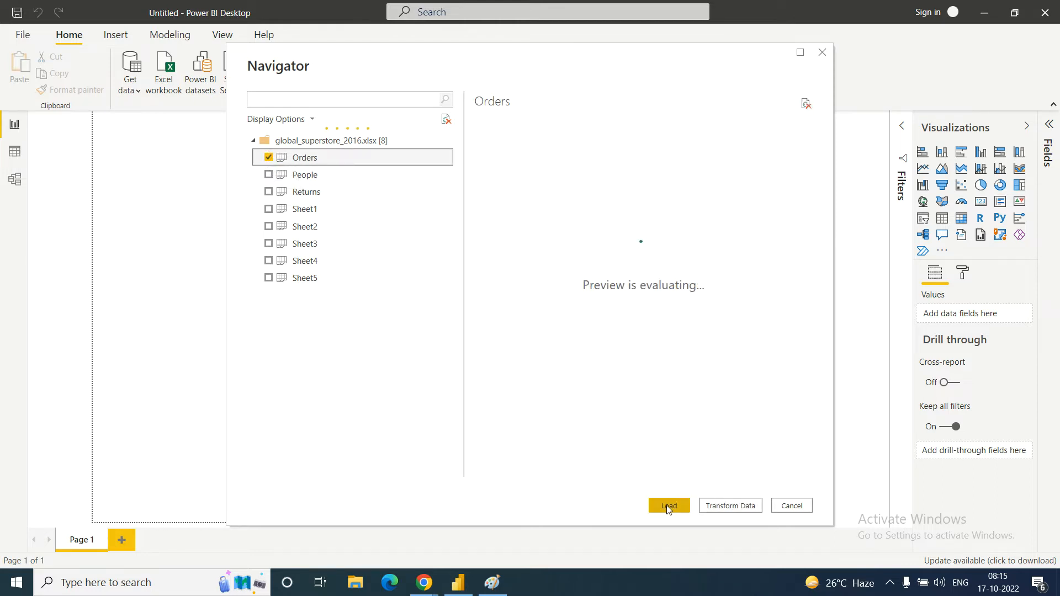
left_click(668, 507)
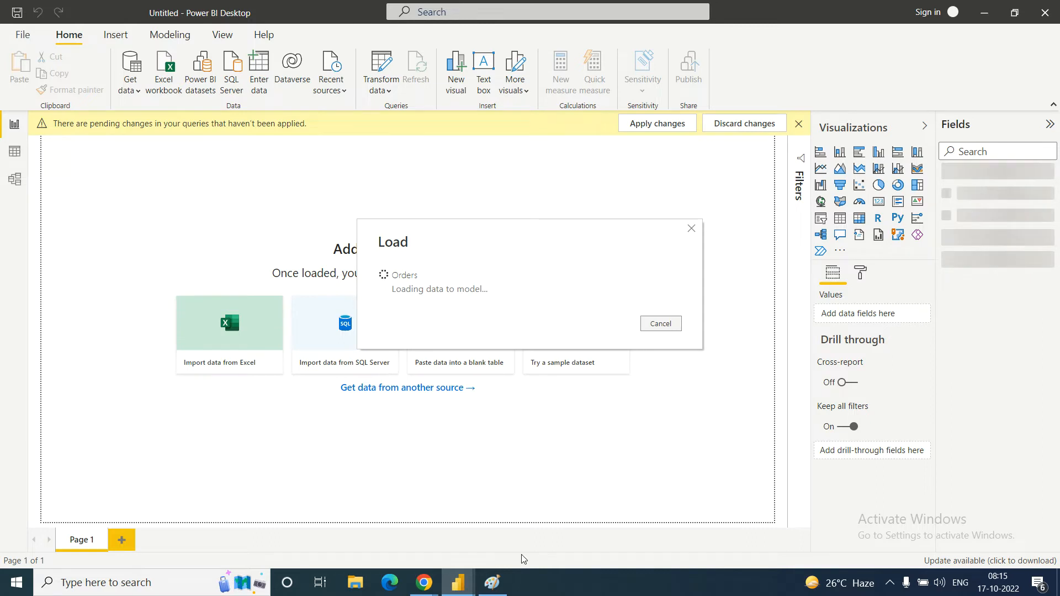
left_click(501, 580)
mouse_move(498, 586)
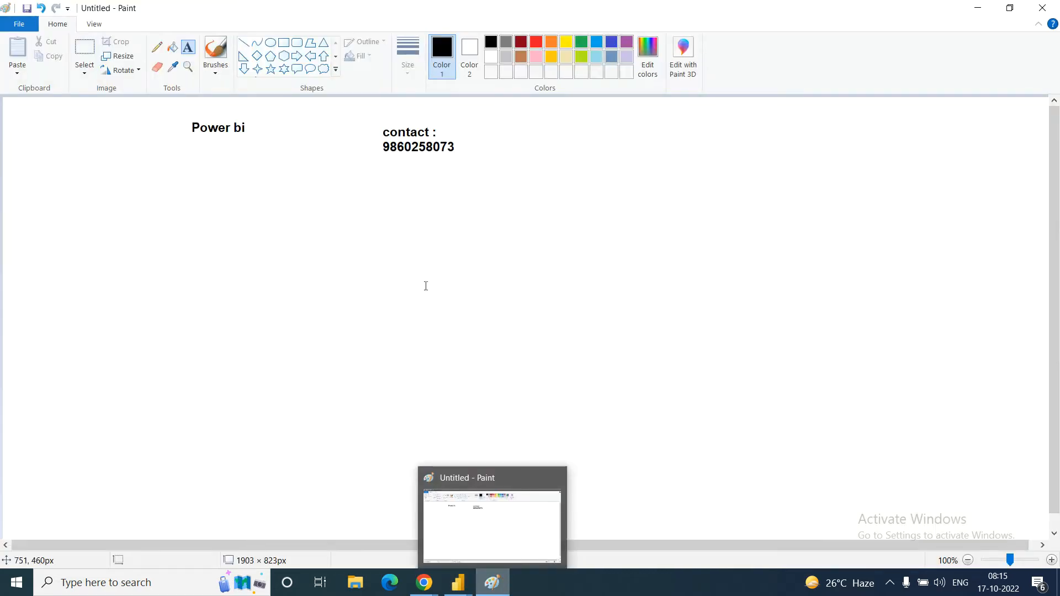
left_click(188, 50)
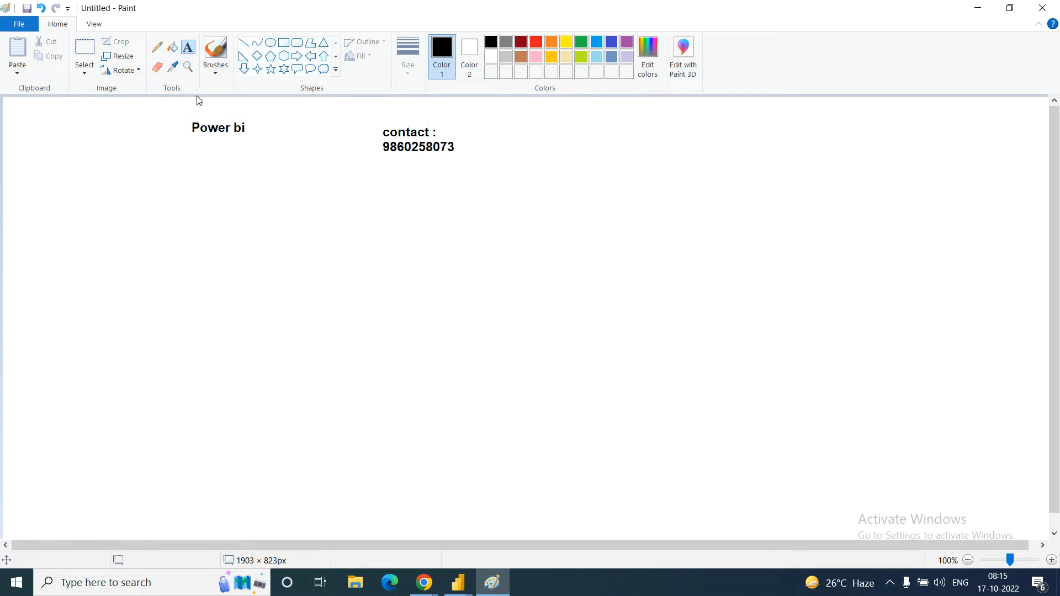
left_click(458, 583)
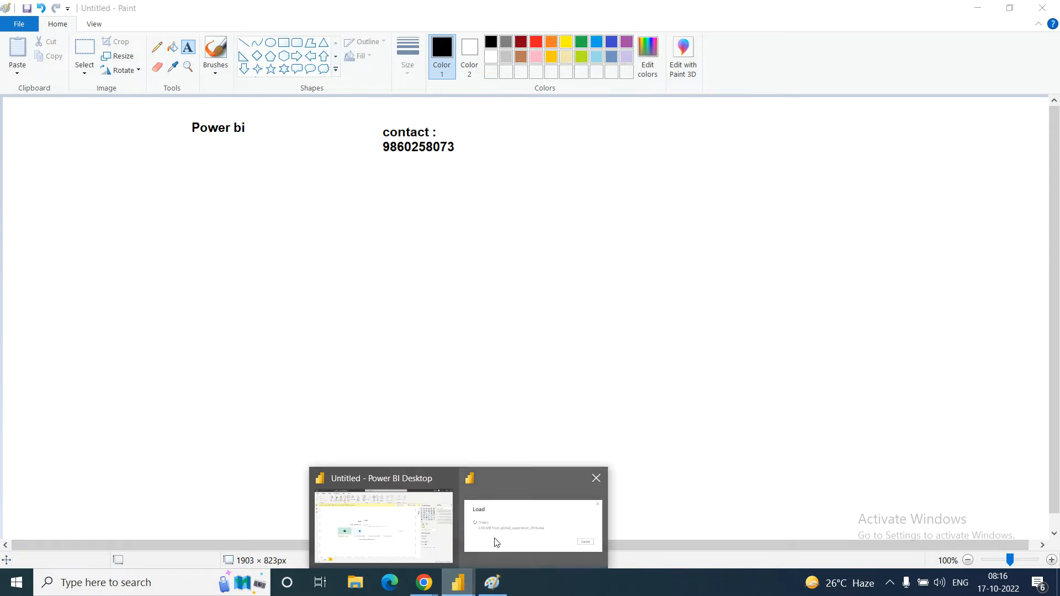
left_click(398, 521)
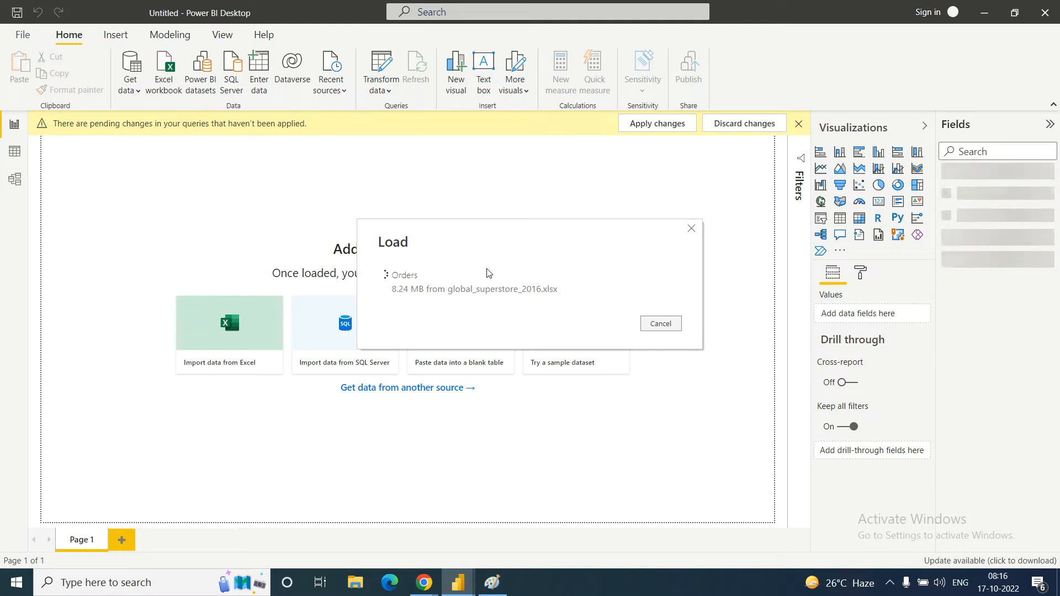
- Mute and unmute the microphone in the Google Meet call, then return to Power BI Desktop
mouse_move(414, 577)
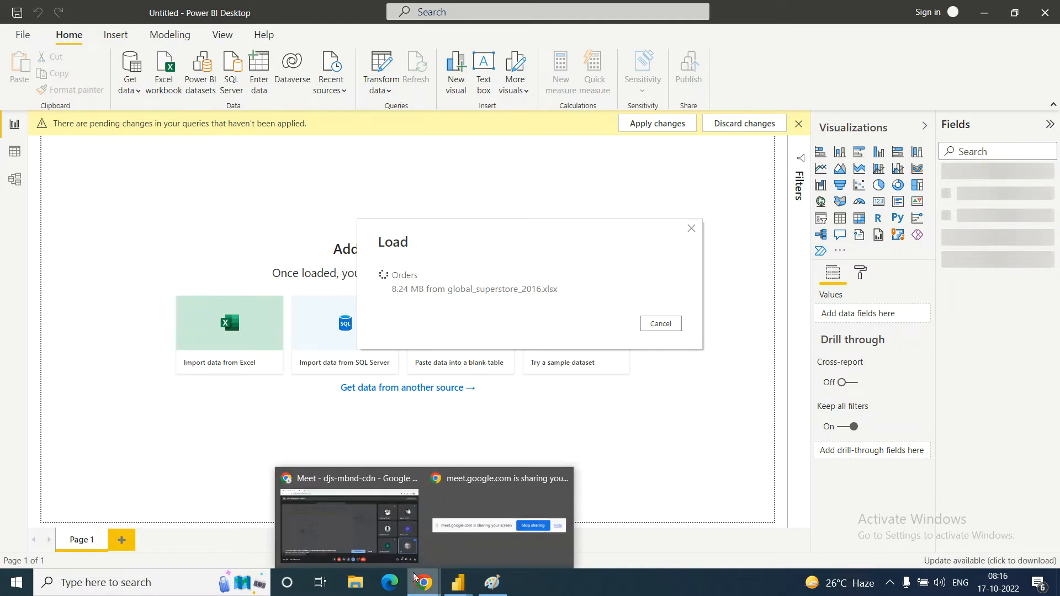
left_click(347, 507)
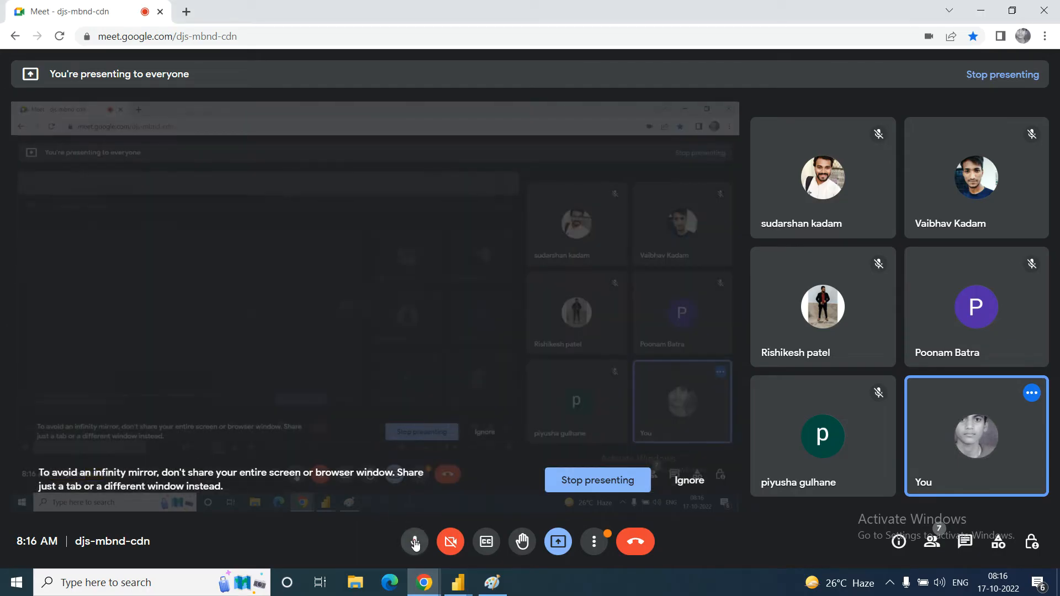
left_click(415, 543)
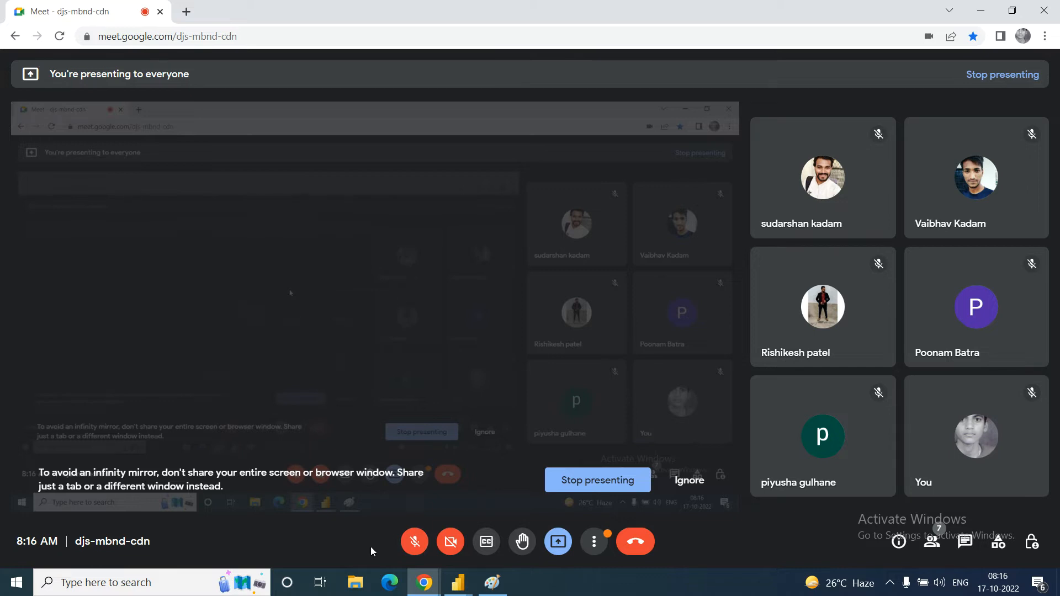
left_click(416, 546)
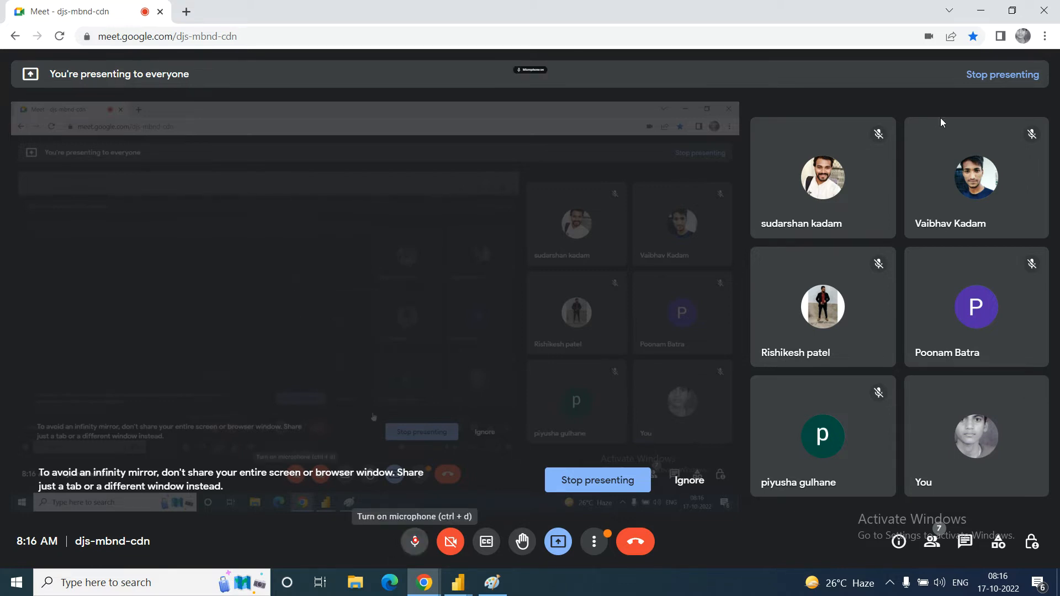
left_click(984, 12)
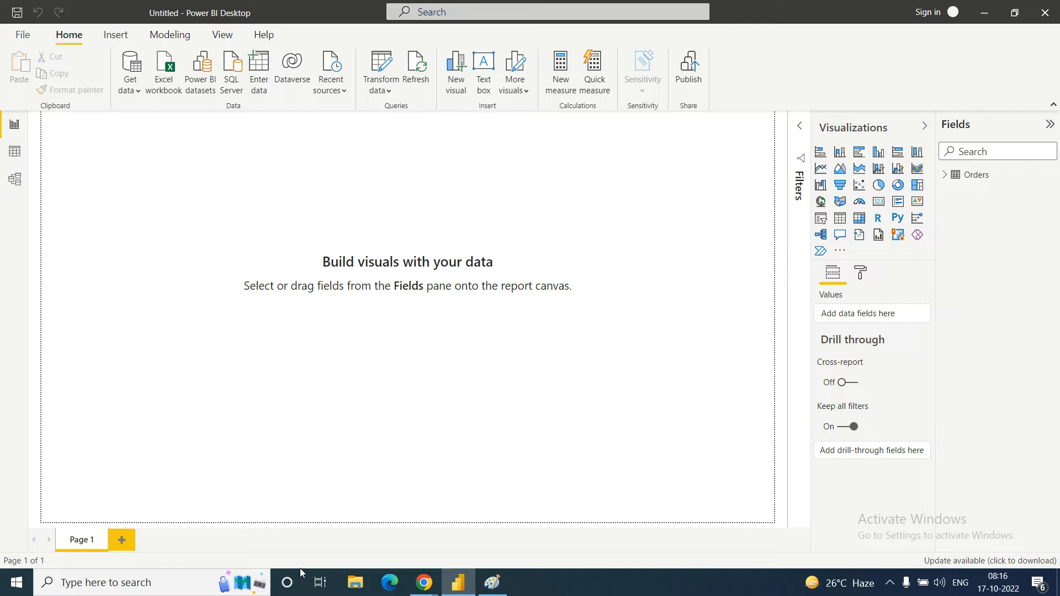
mouse_move(423, 586)
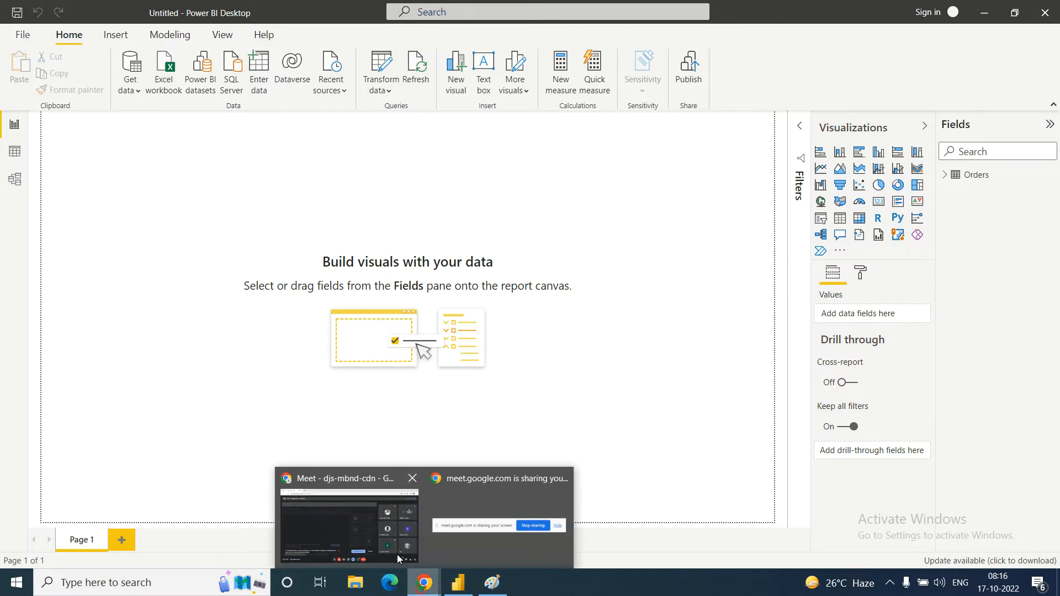
left_click(372, 530)
left_click(678, 129)
left_click(981, 10)
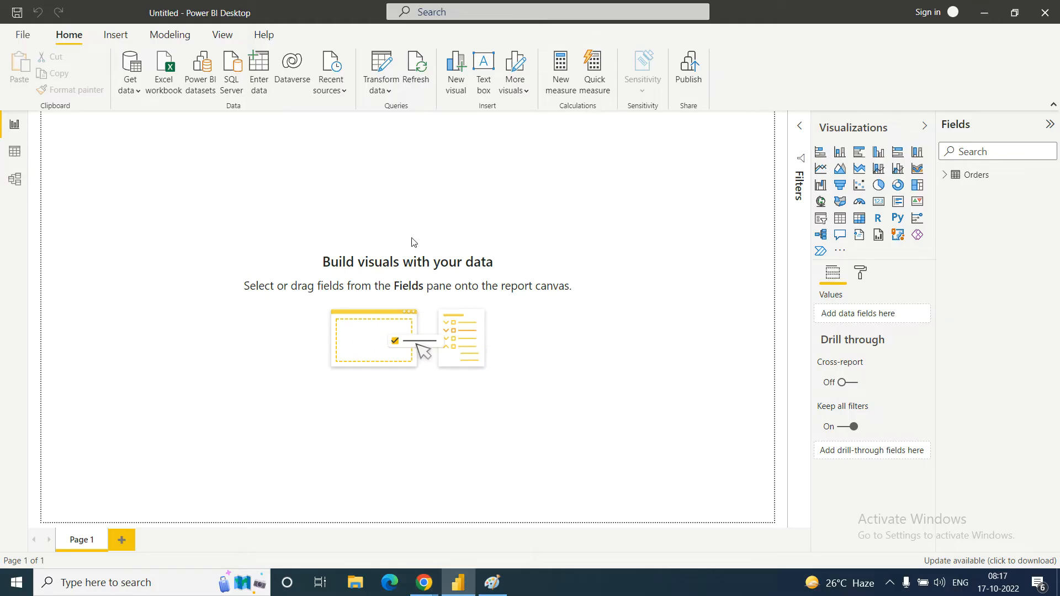
- Open the Orders table's query for editing in Power Query Editor and refresh its data preview
left_click(945, 177)
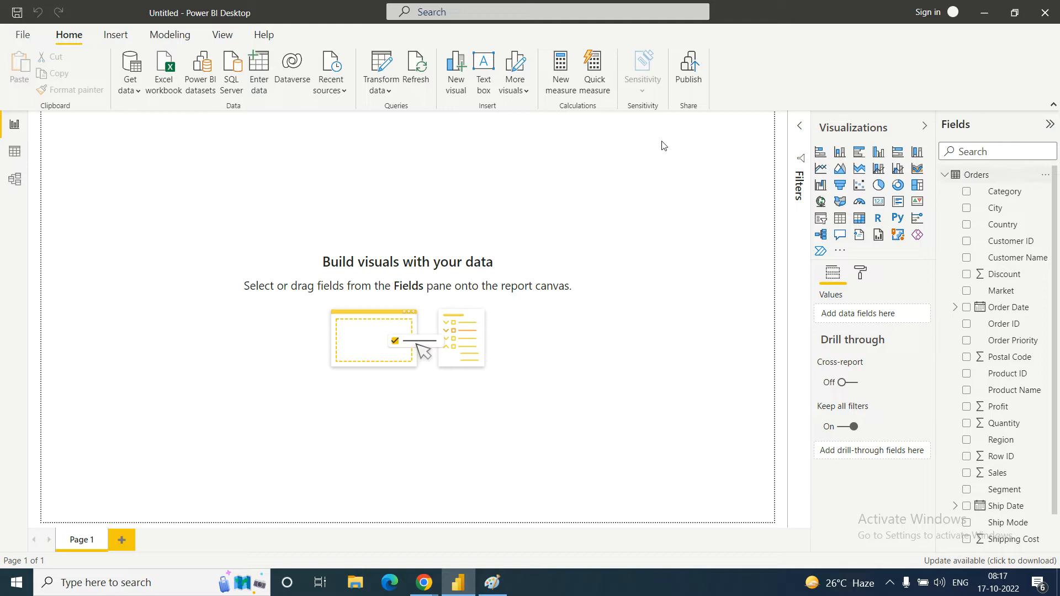
left_click(390, 93)
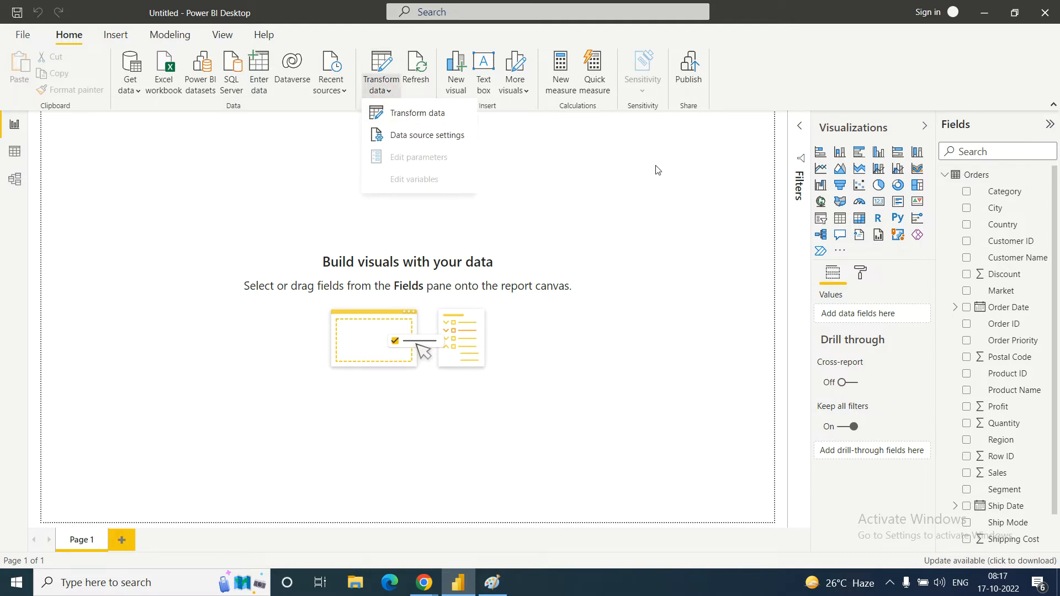
left_click(970, 181)
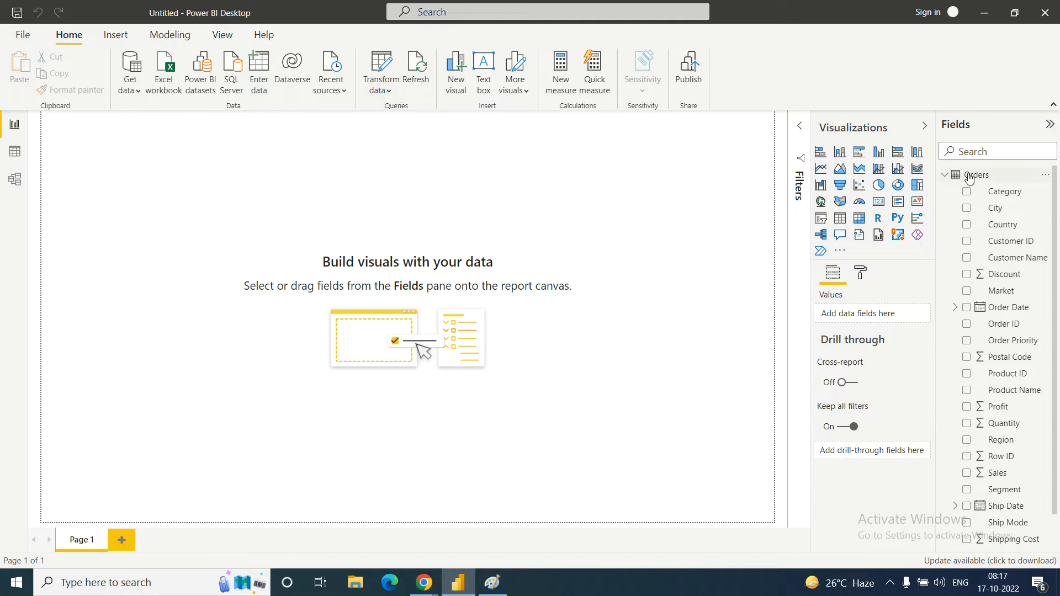
right_click(984, 179)
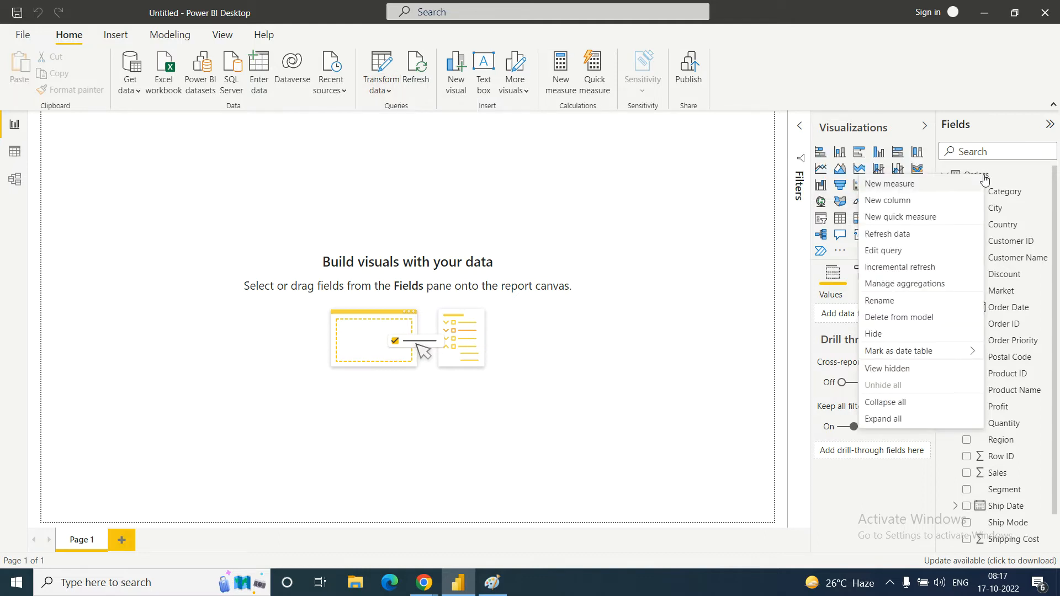
left_click(879, 251)
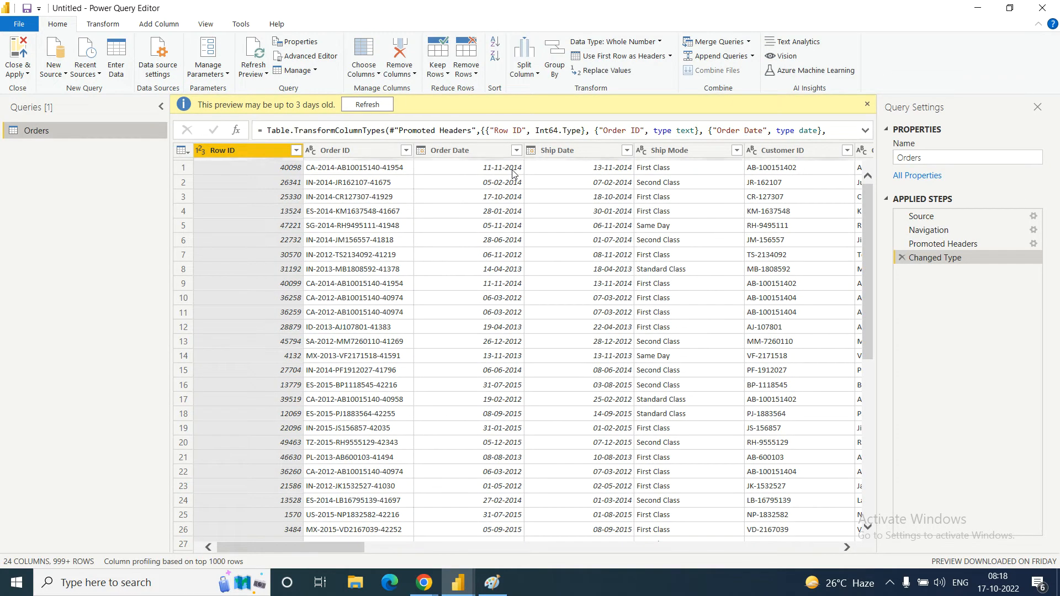
left_click(367, 108)
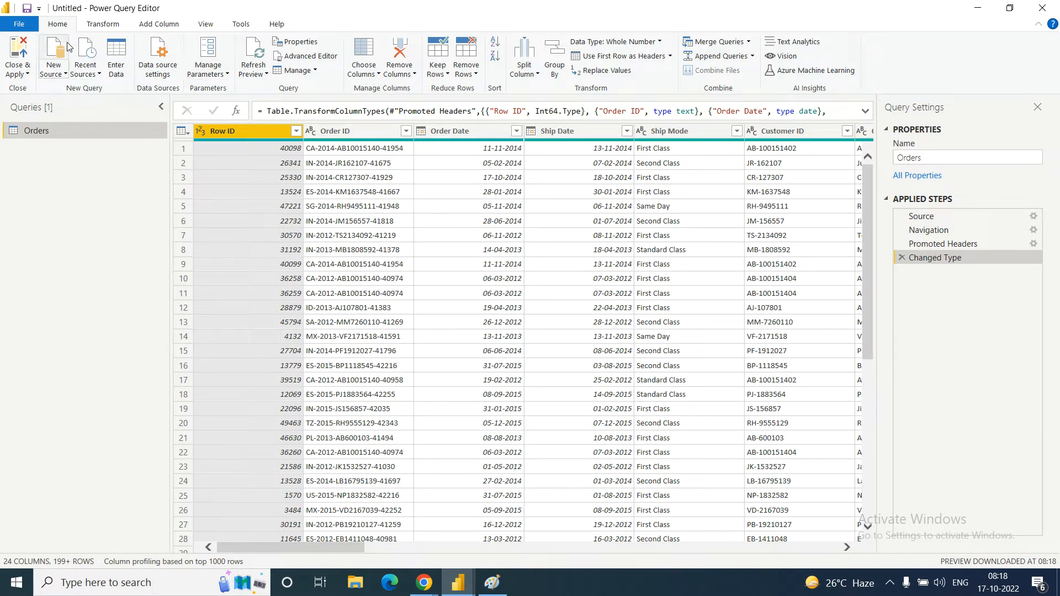
left_click(149, 25)
left_click(204, 25)
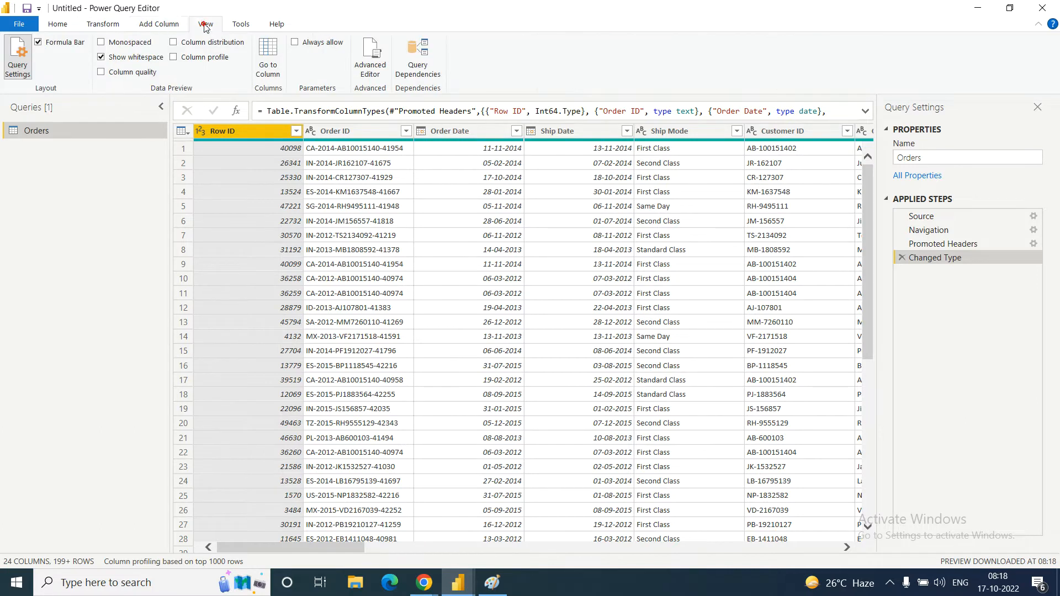
left_click(51, 26)
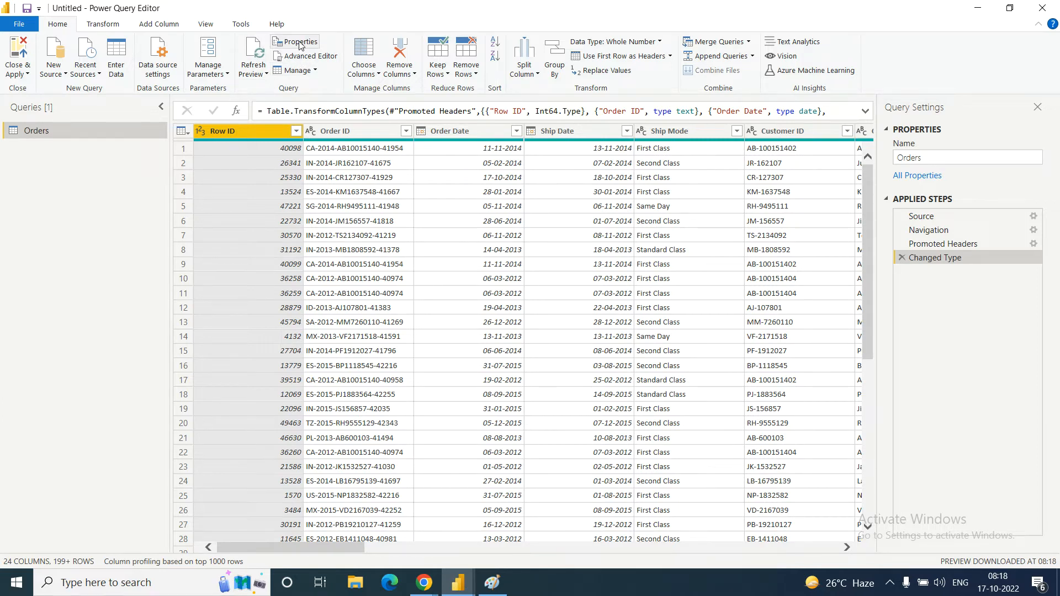
left_click(312, 70)
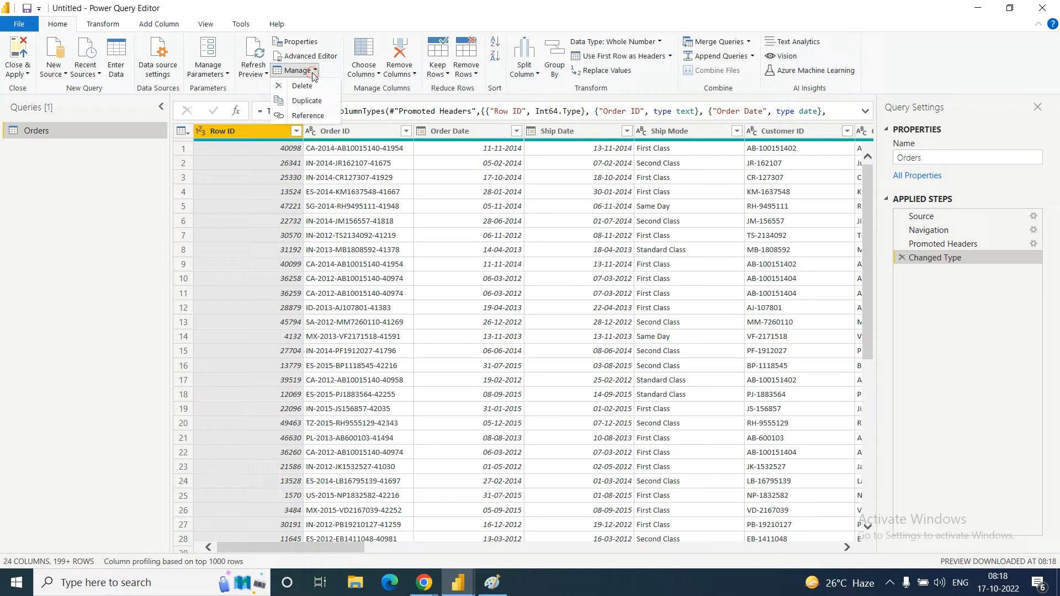
left_click(313, 72)
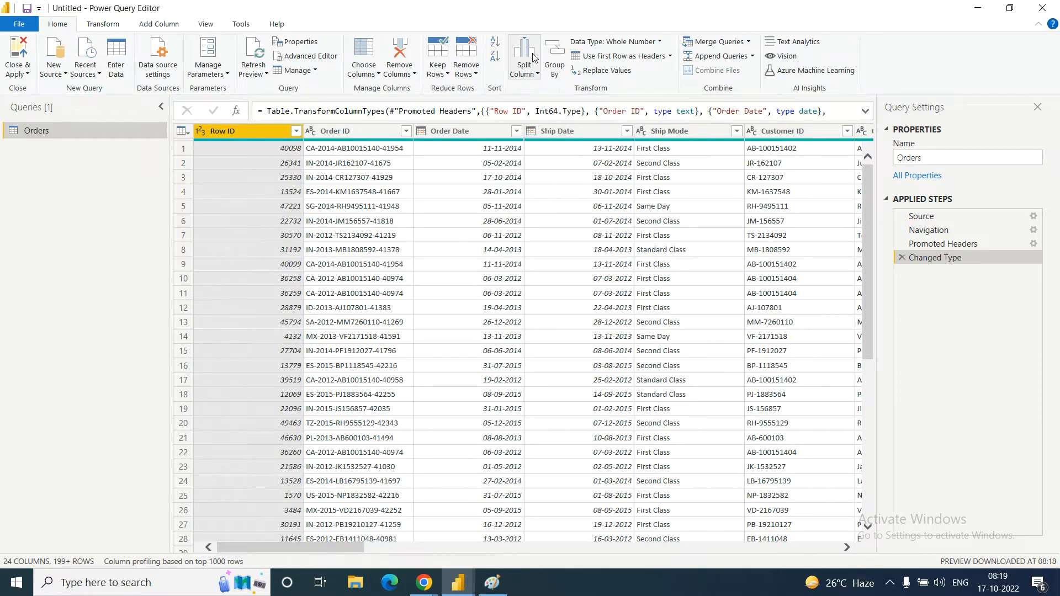
left_click(538, 76)
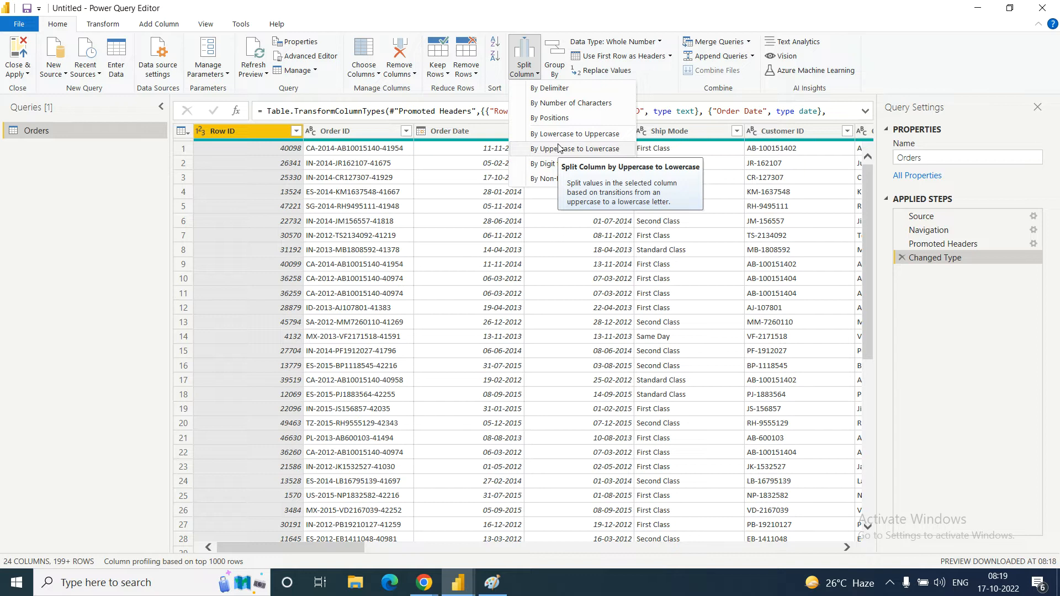
left_click(497, 91)
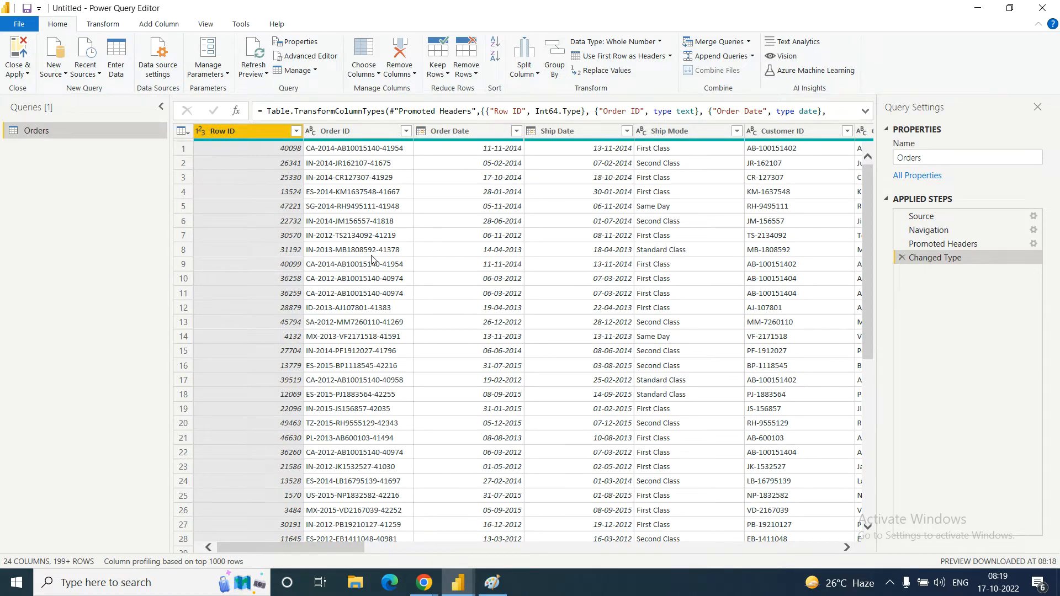
- Switch to Paint, start a text note reading "if column is number" below the heading, and widen its text box
left_click_drag(272, 546, 409, 556)
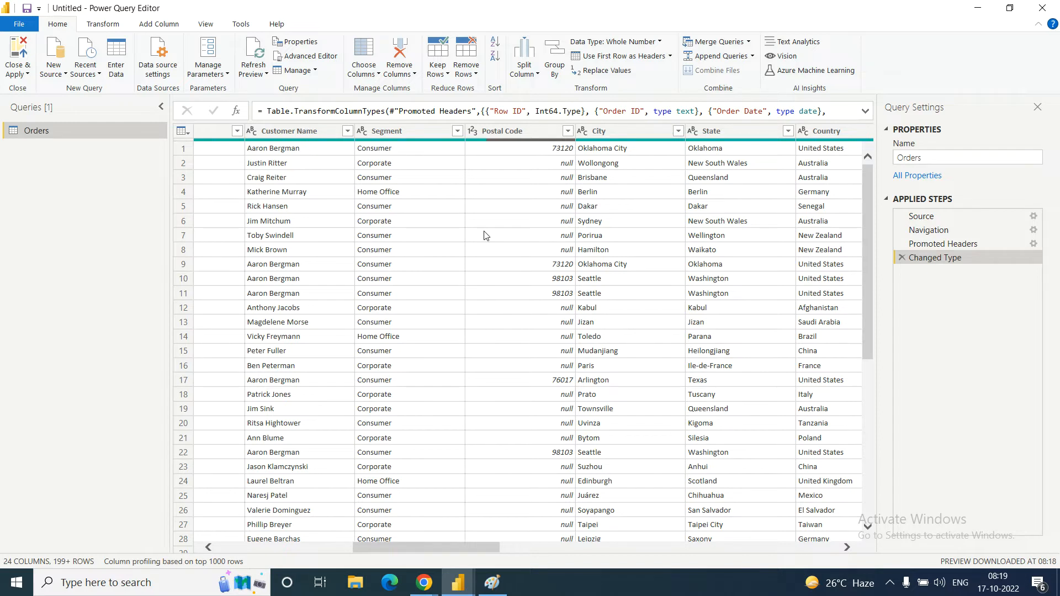
left_click(489, 591)
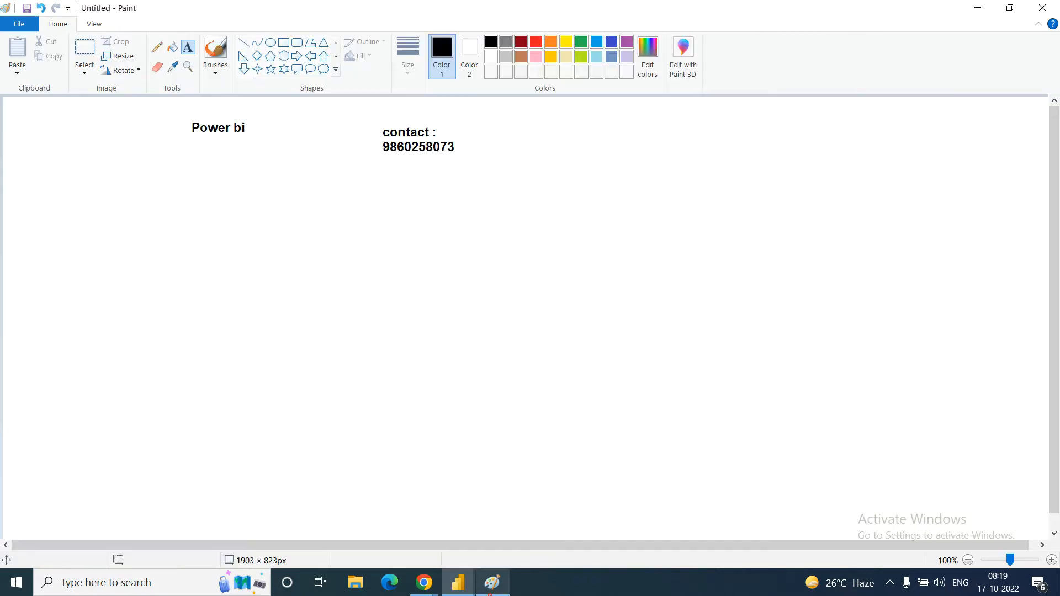
left_click(93, 266)
type("if")
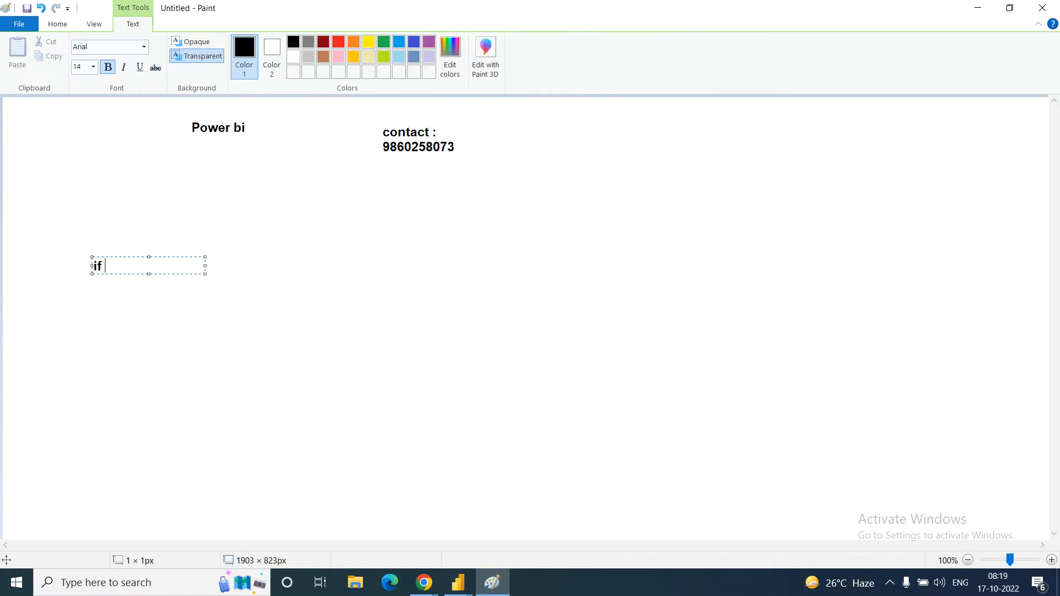
type("   column is num")
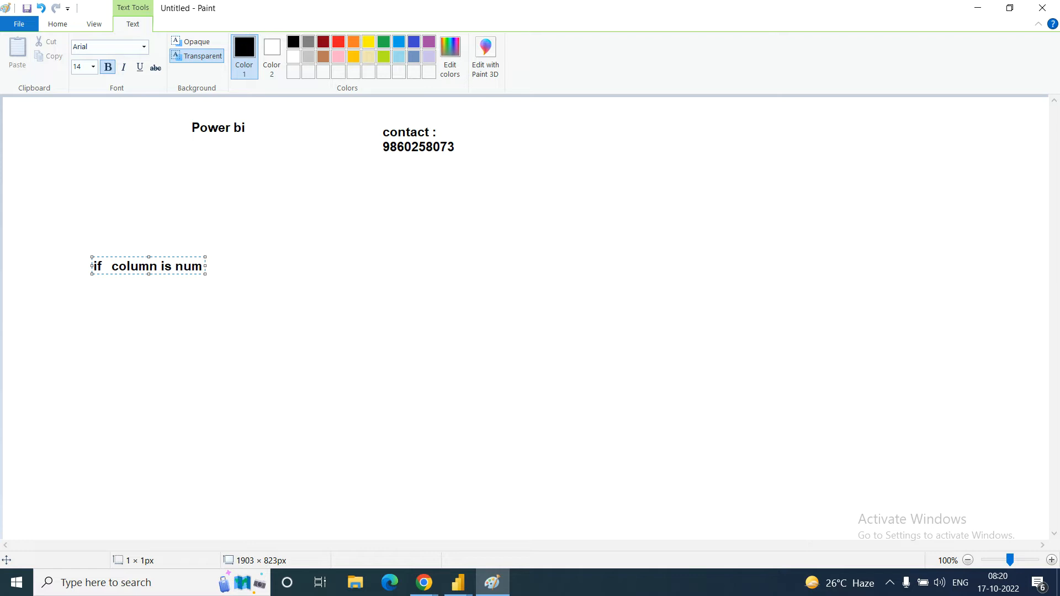
type("ber")
left_click_drag(204, 274, 642, 299)
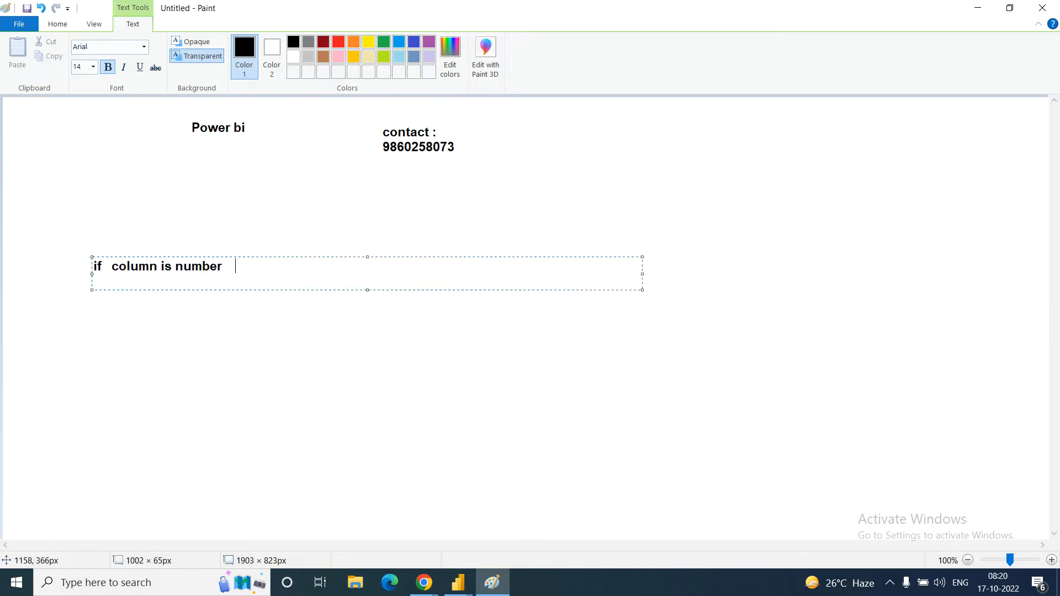
- Continue the note with "----- if there is null then we should replace null with"
type("-----  if there is nulll")
key("BackSpace")
type("then we can")
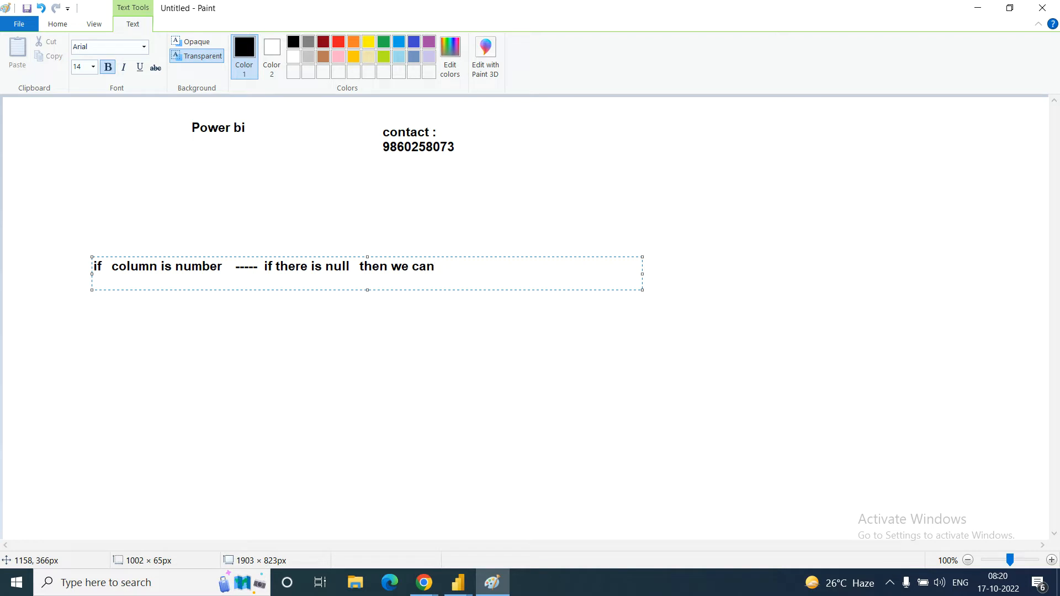
key("BackSpace")
key("BackSpace")
key("BackSpace")
type("should replace null")
type("with")
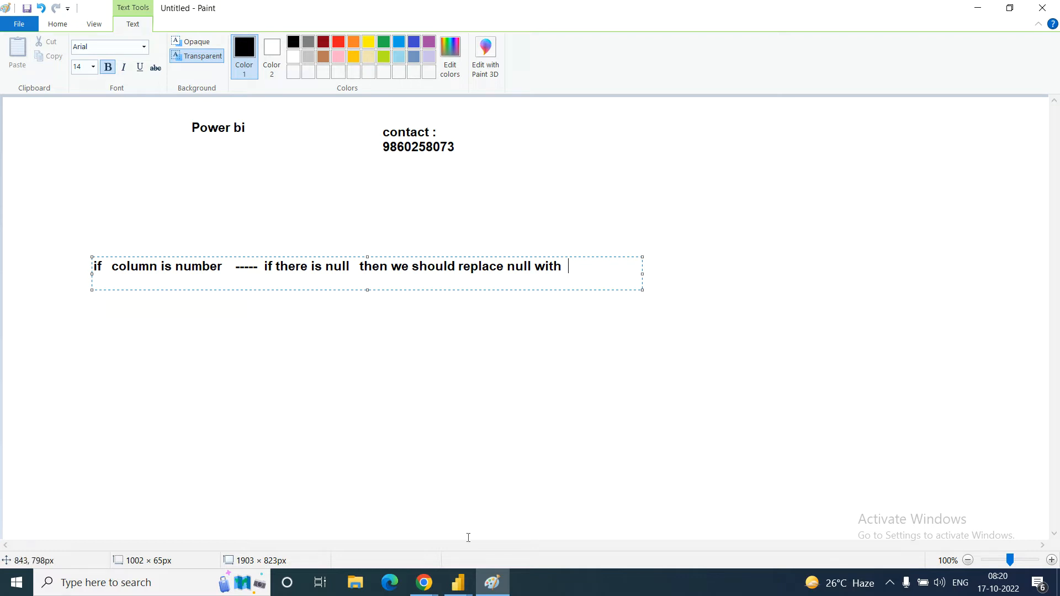
- Reword the note's opening condition to "if column is dimension"
mouse_move(460, 591)
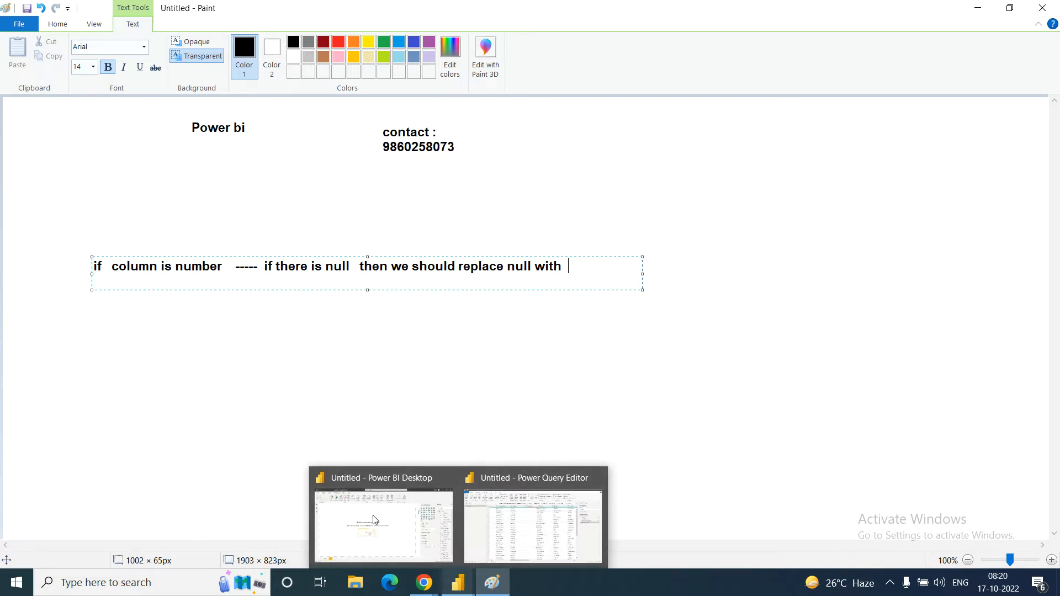
double_click(191, 267)
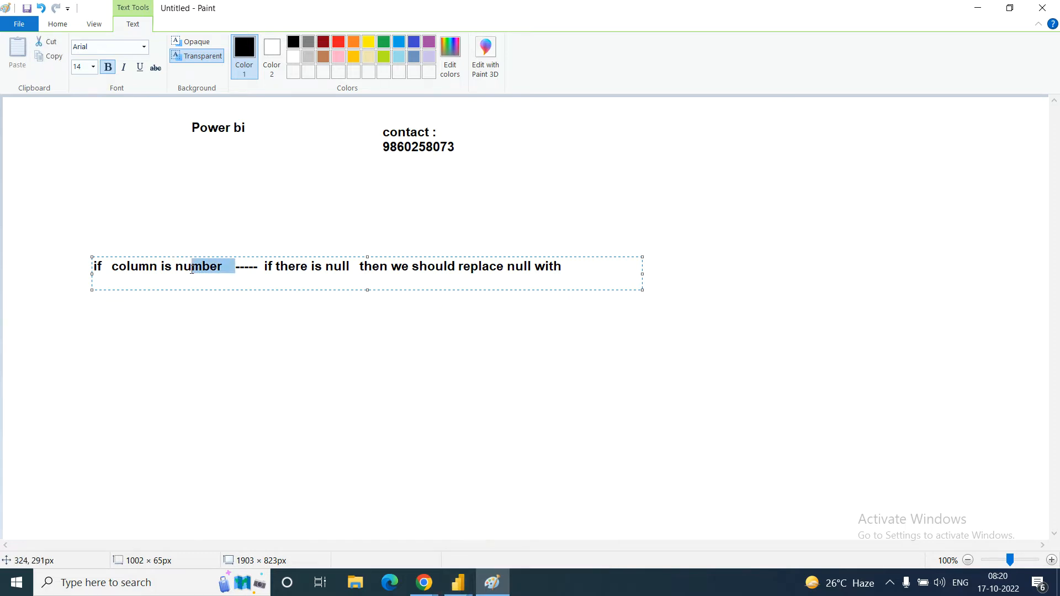
type("dimension")
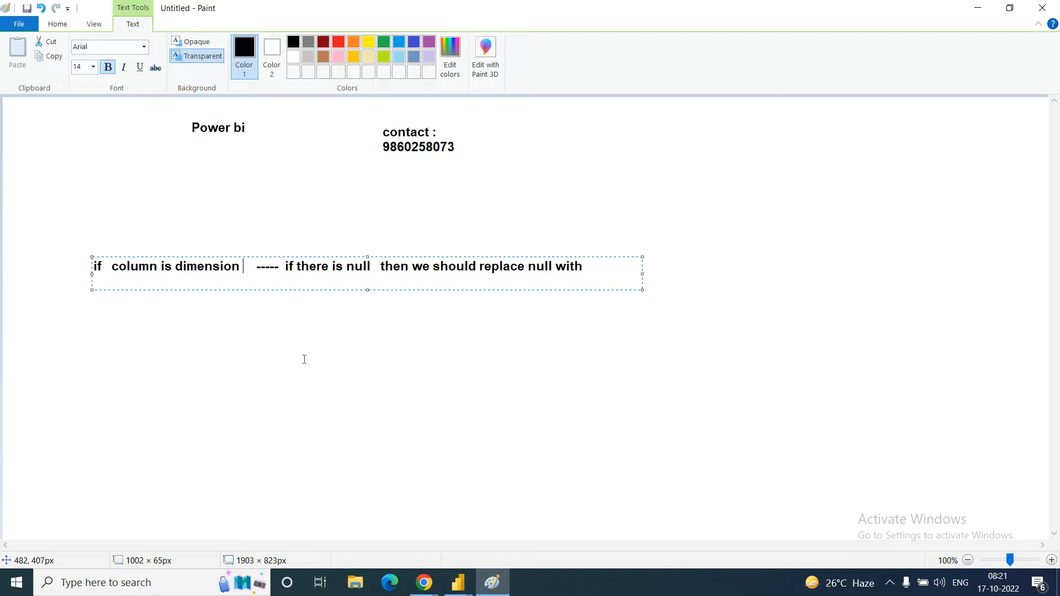
- Switch to Power Query Editor and select the Postal Code column
left_click(451, 581)
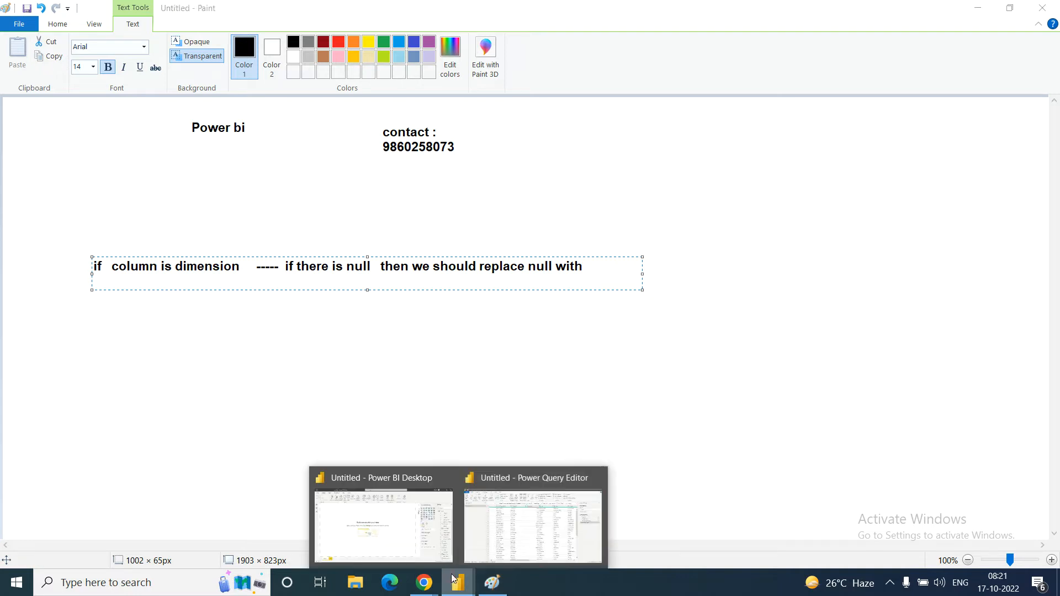
left_click(512, 529)
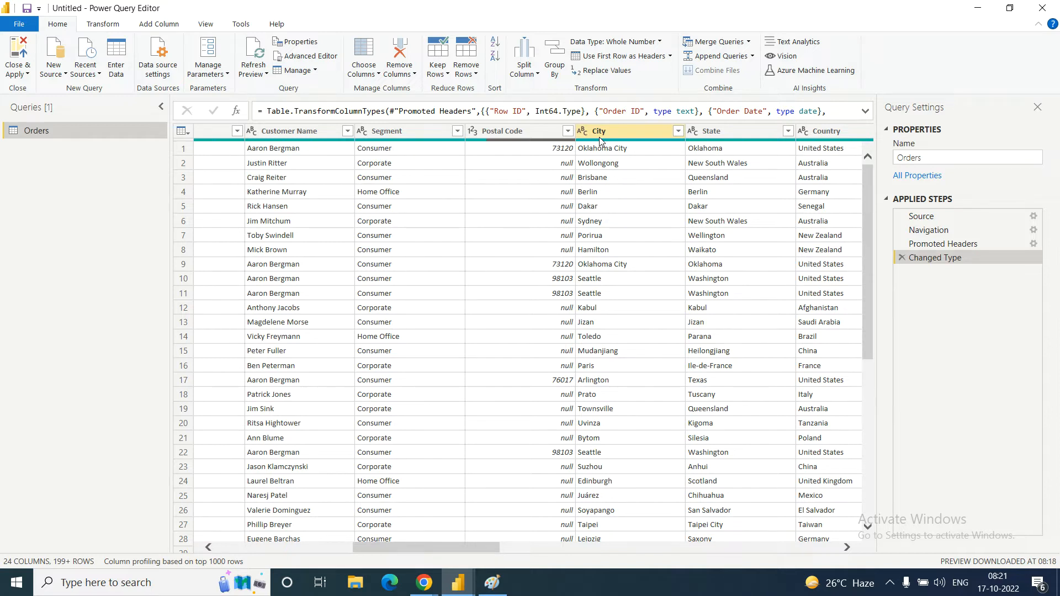
left_click(501, 131)
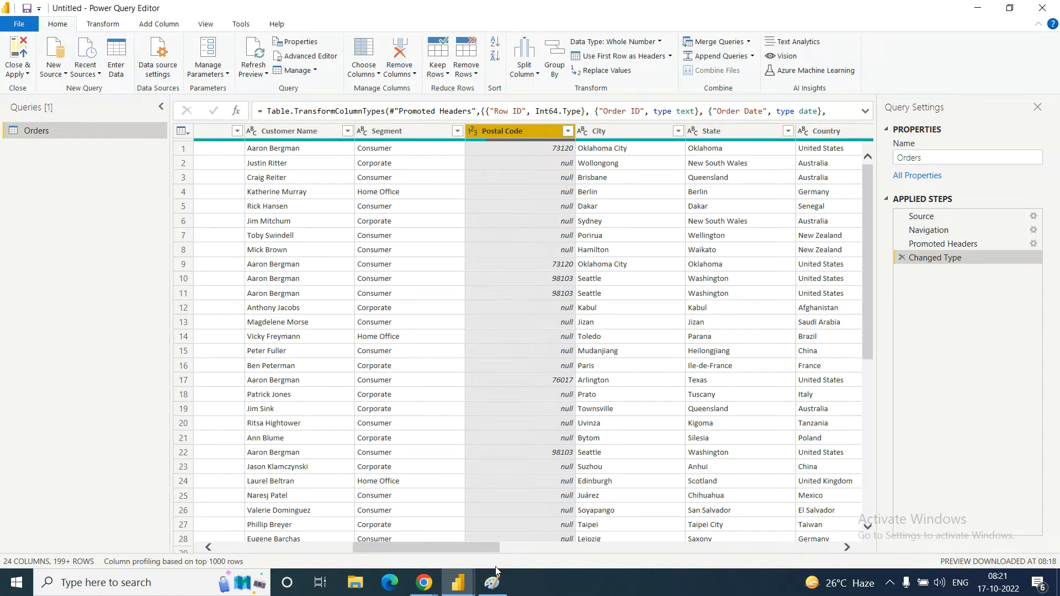
- Switch to Paint and finish the null replacement note with 'NA'
left_click(491, 589)
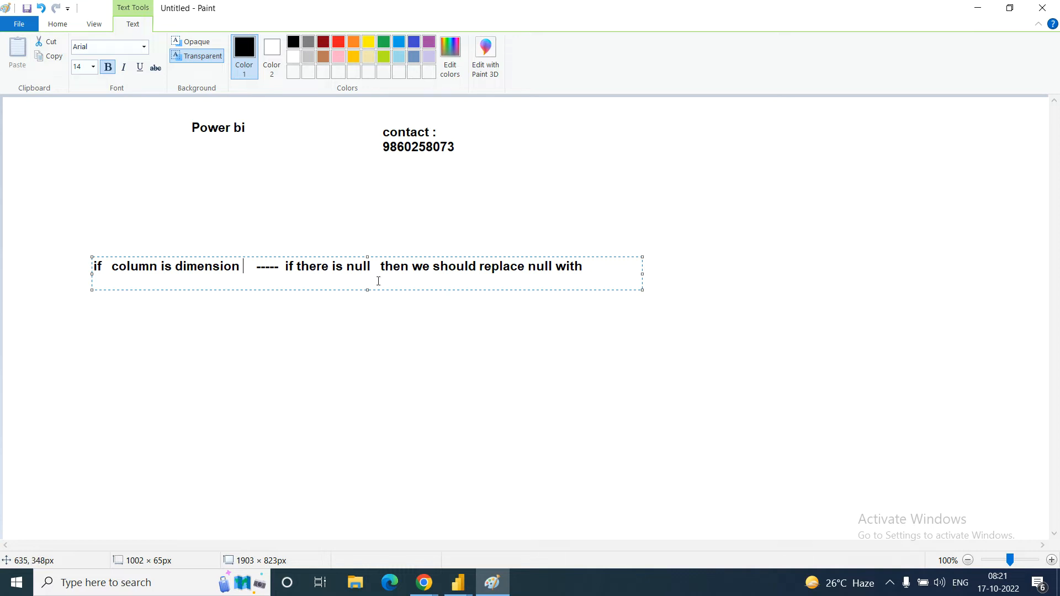
left_click(588, 271)
type("\"")
type("NA'")
left_click(604, 350)
- Switch to Power Query Editor and change the Postal Code column's data type to Text, replacing the current conversion
mouse_move(459, 581)
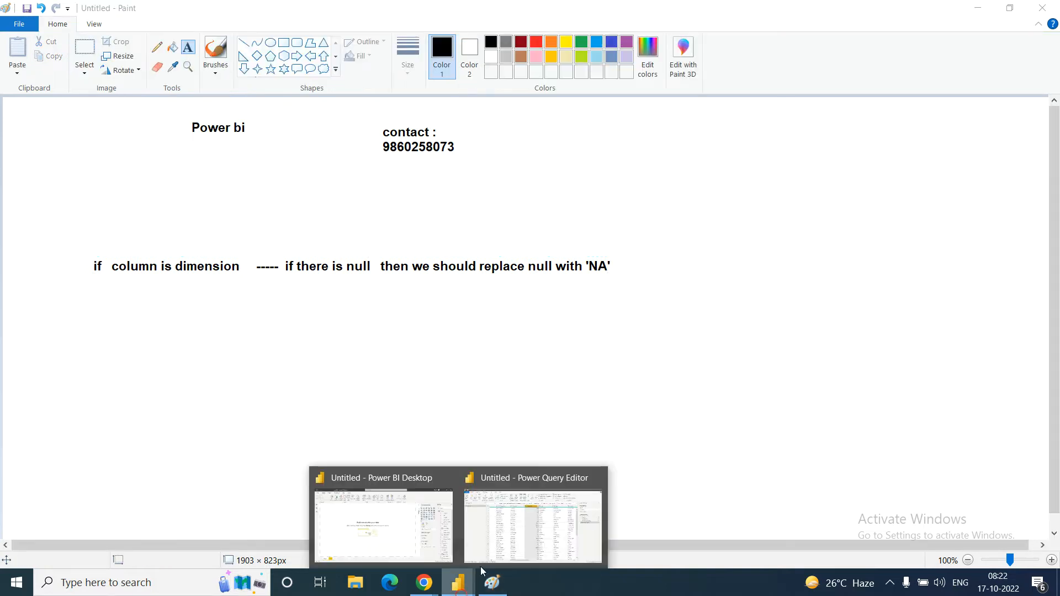
left_click(512, 528)
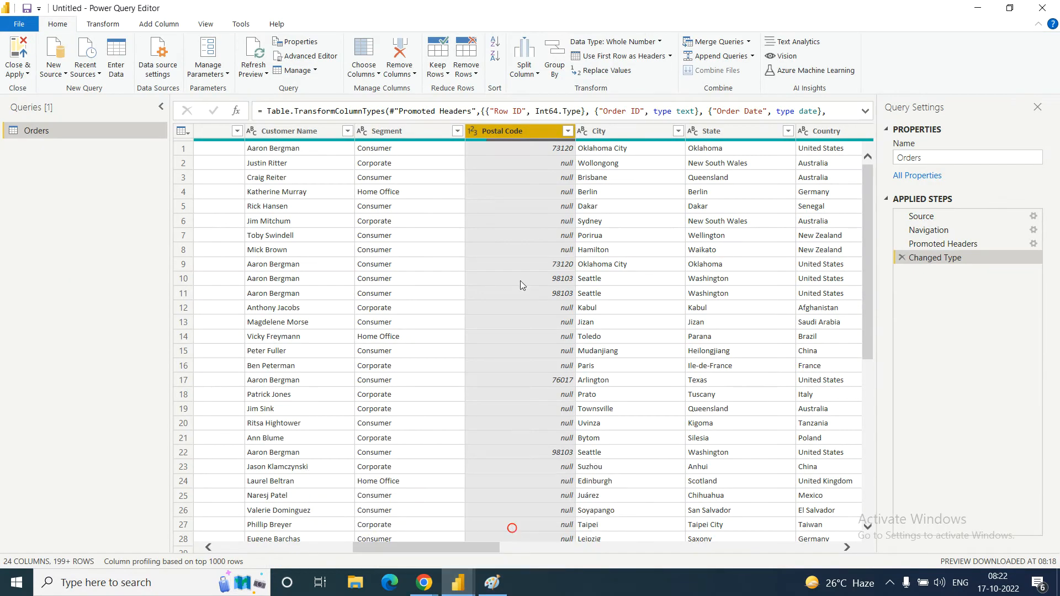
left_click(473, 132)
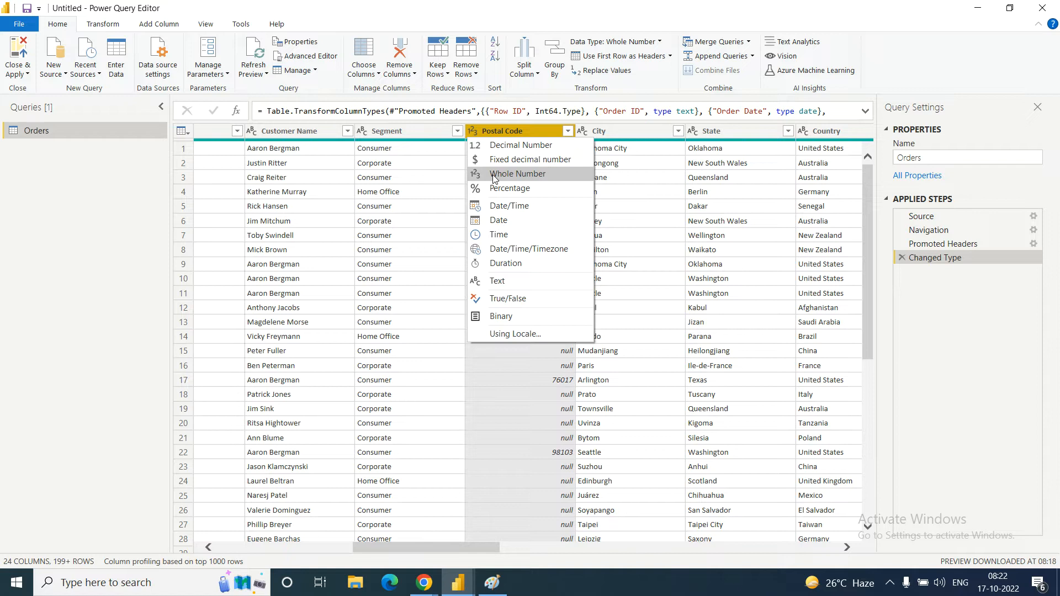
left_click(509, 282)
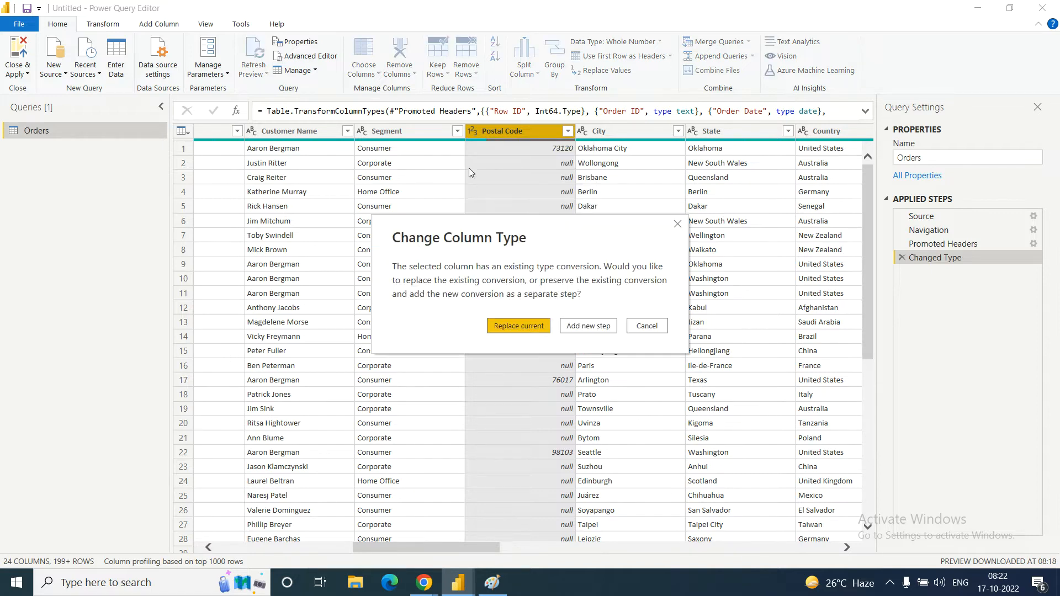
left_click(519, 325)
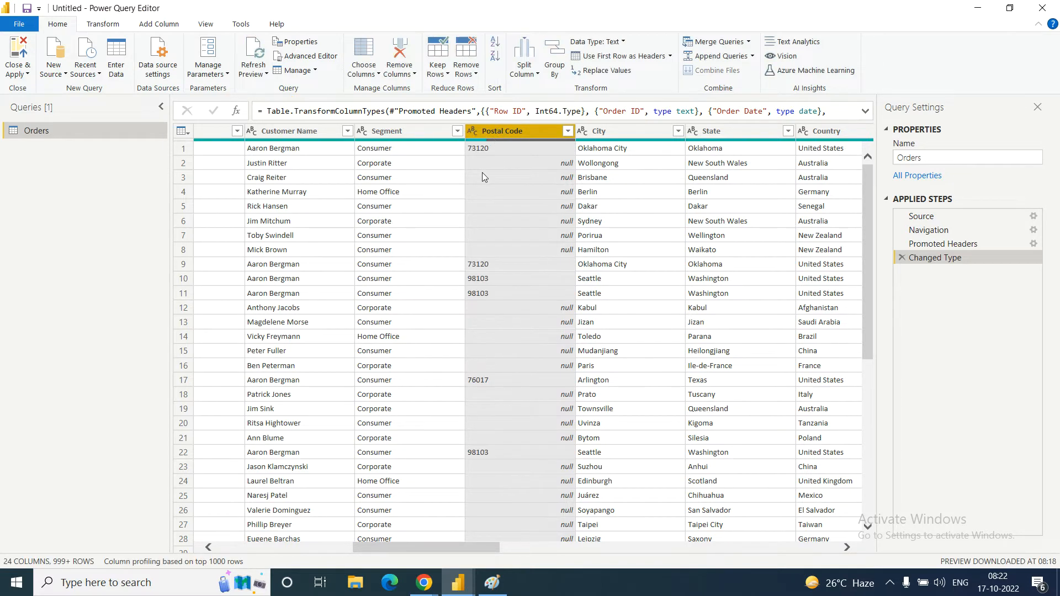
left_click(473, 135)
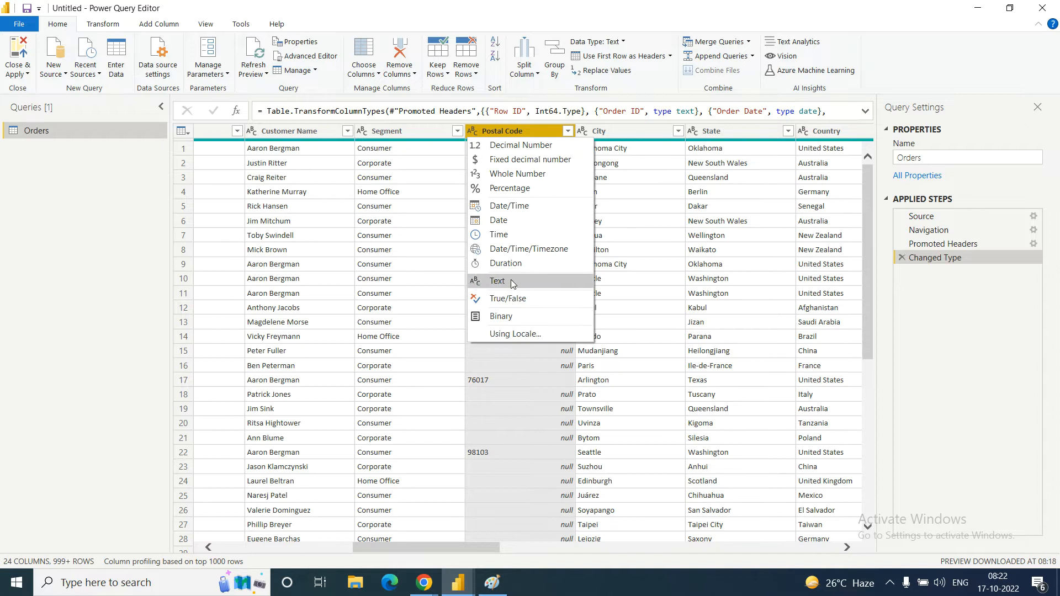
left_click(516, 392)
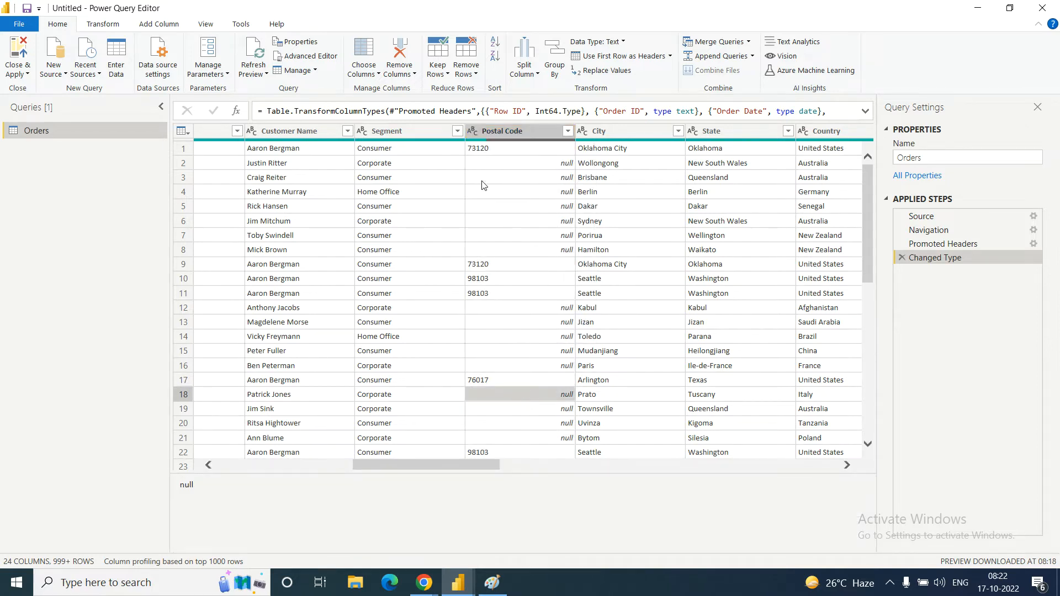
left_click(484, 133)
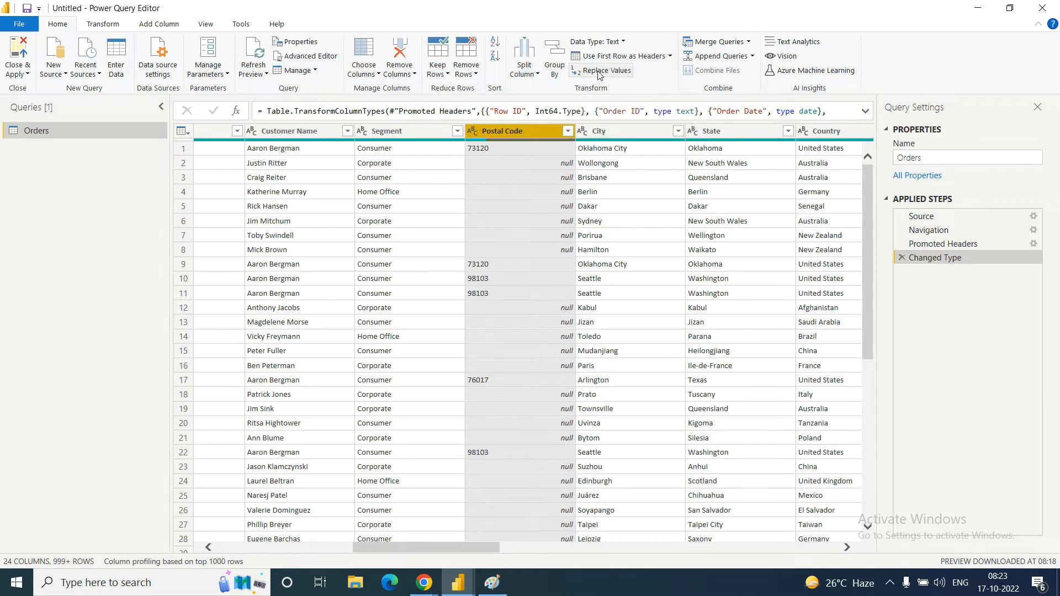
right_click(503, 132)
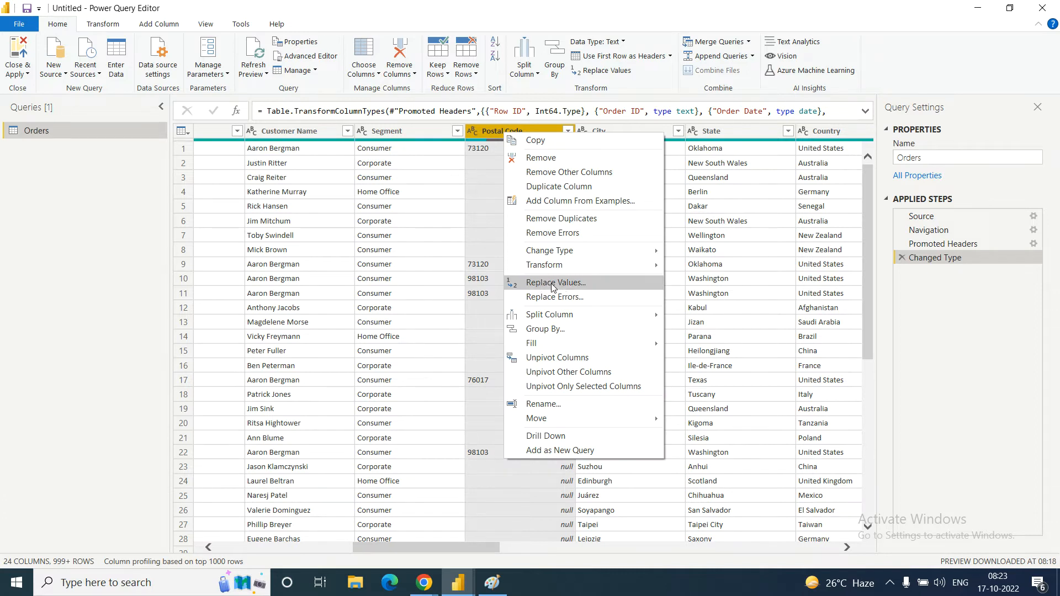
right_click(487, 136)
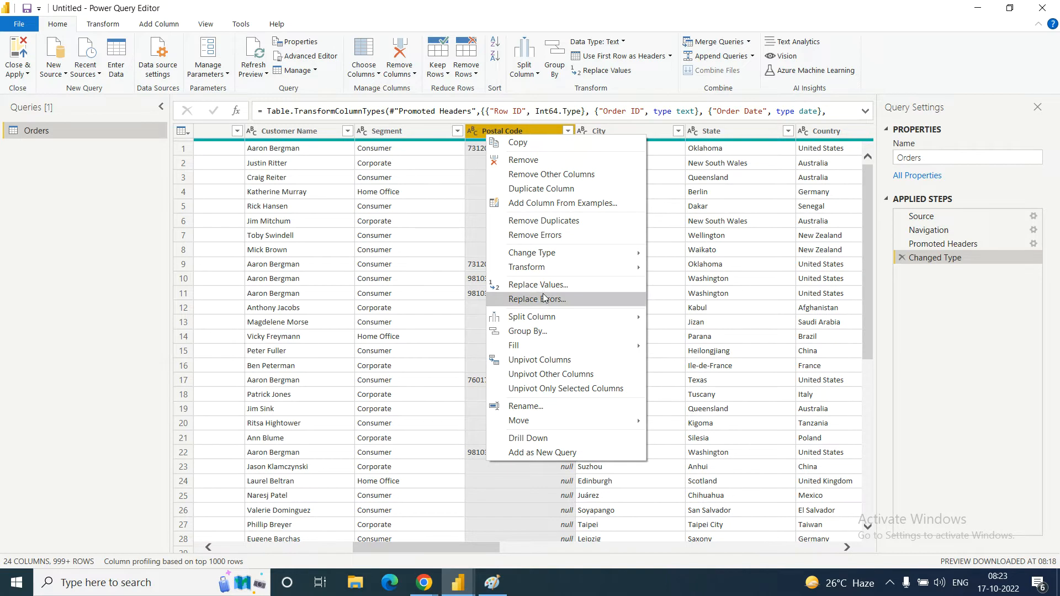
left_click(667, 205)
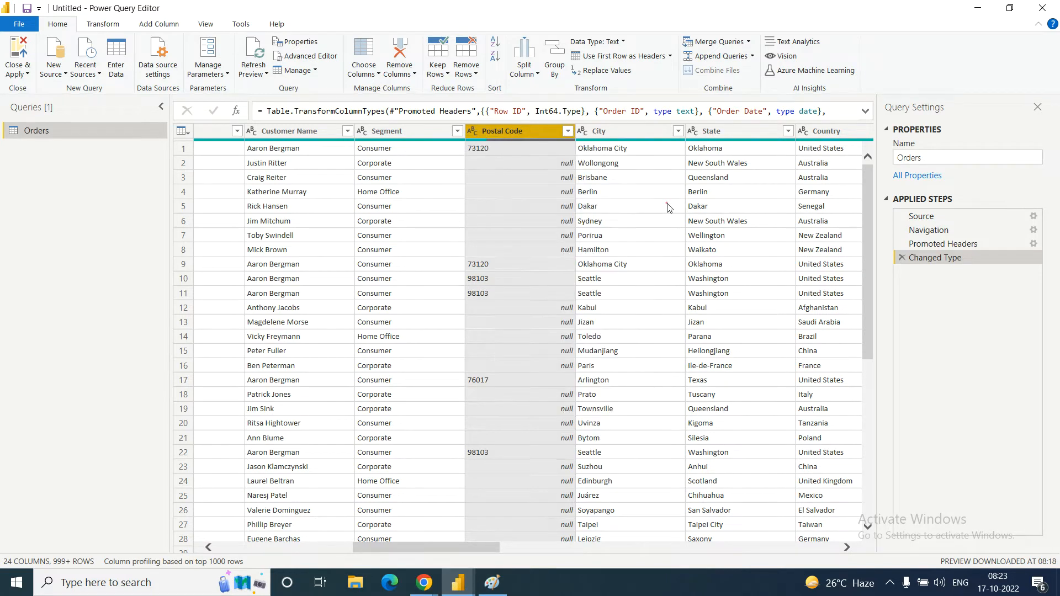
- Replace the value null with NA in the Postal Code column
left_click(489, 130)
left_click(604, 71)
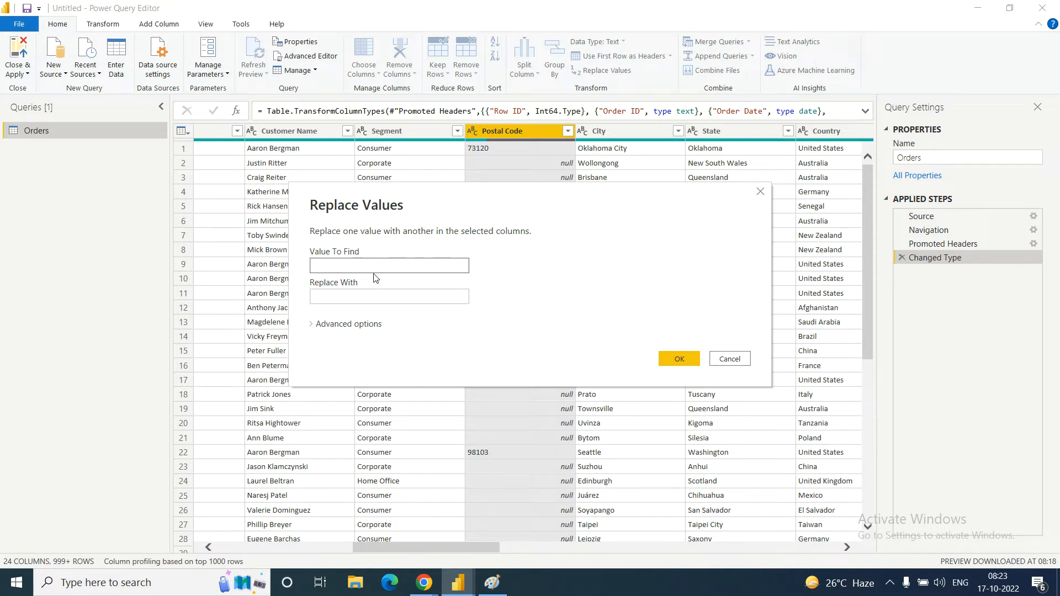
type("null")
left_click(351, 295)
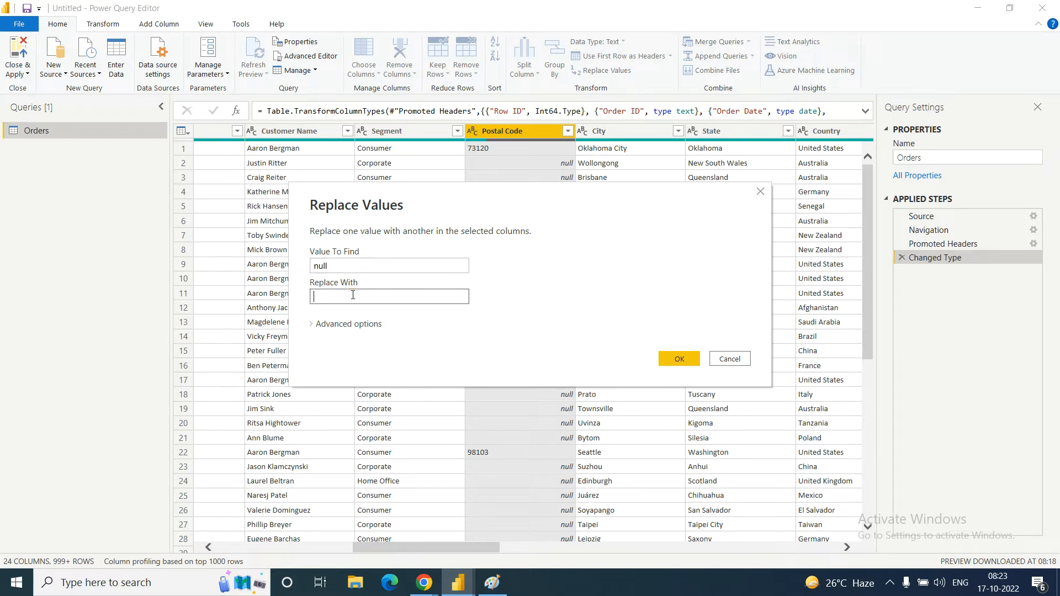
type("NA")
left_click(684, 358)
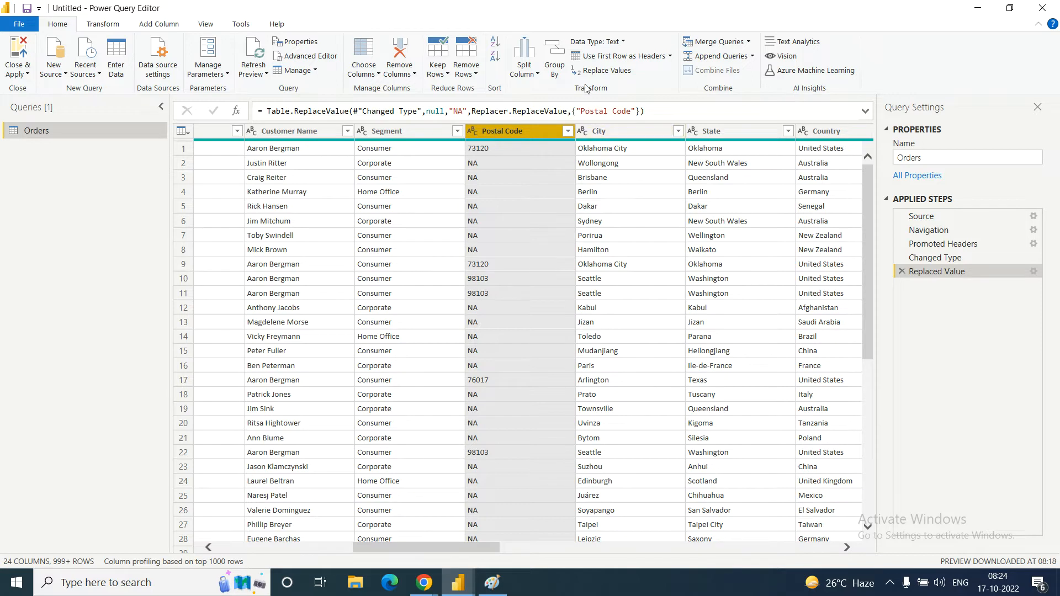
- Show the Replace Values command available for the Postal Code column, leaving the column selected
right_click(482, 130)
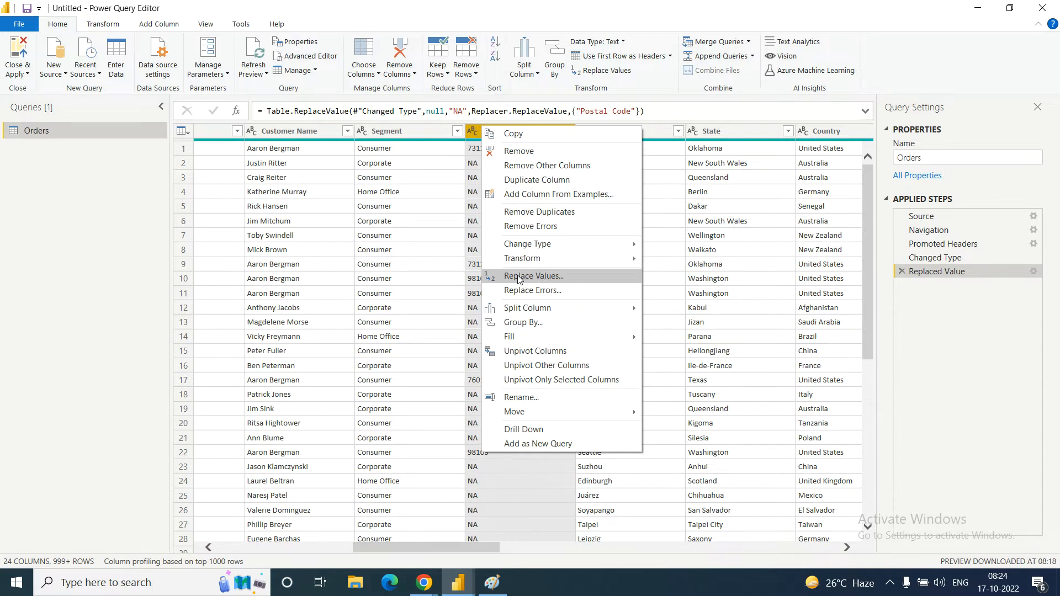
left_click(447, 177)
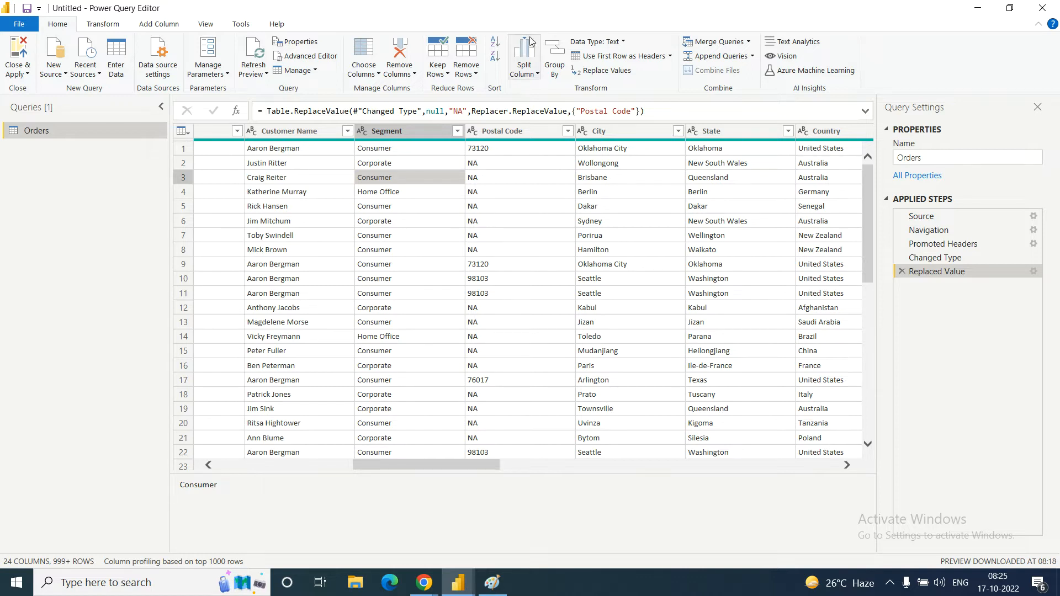
left_click(503, 131)
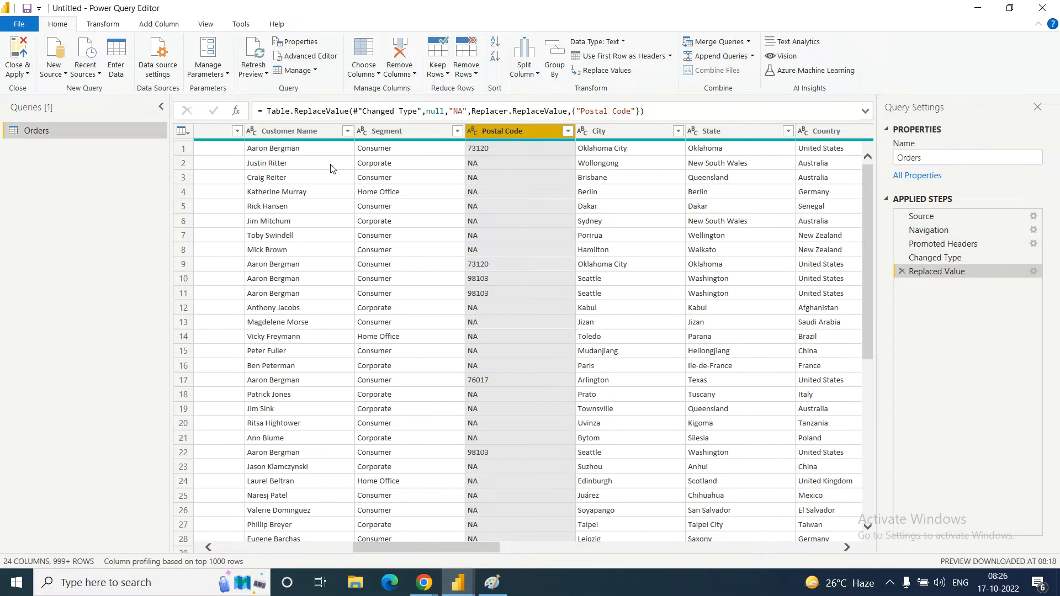
- Examine the data types assigned to the Sales and Quantity columns
left_click_drag(407, 548, 727, 551)
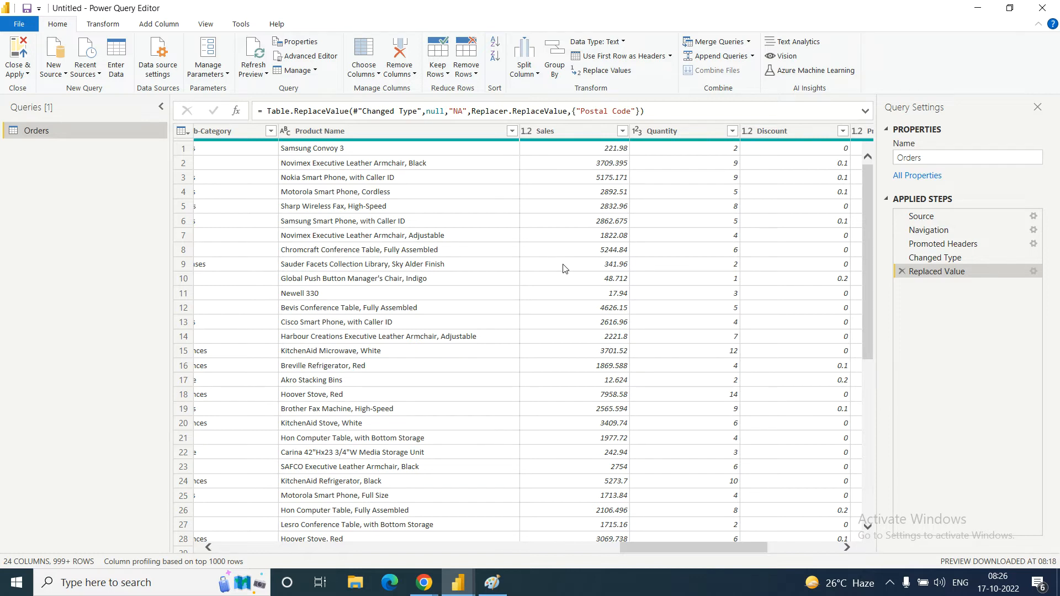
left_click(527, 132)
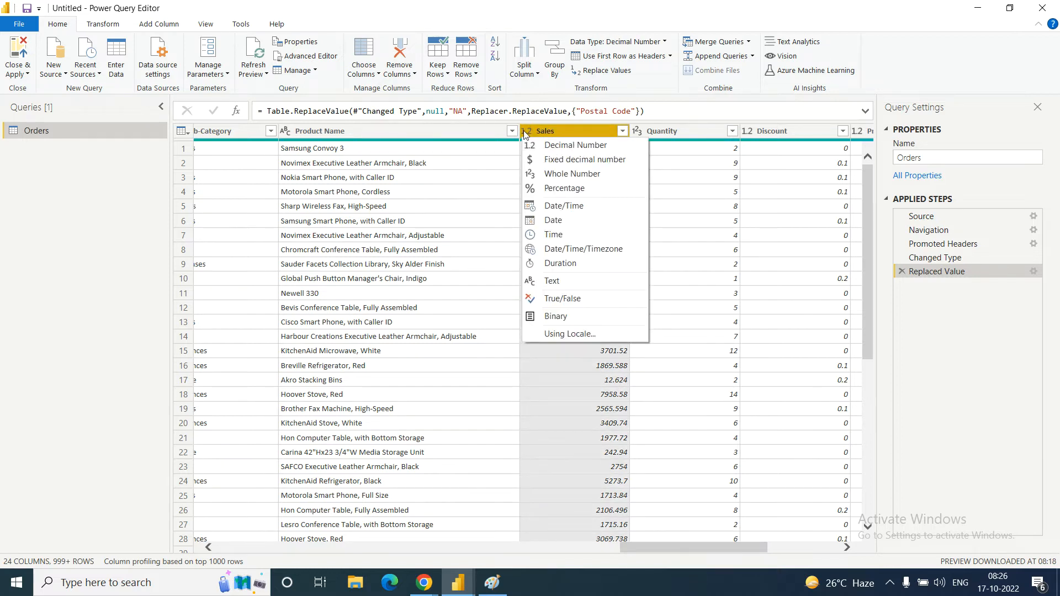
left_click(650, 136)
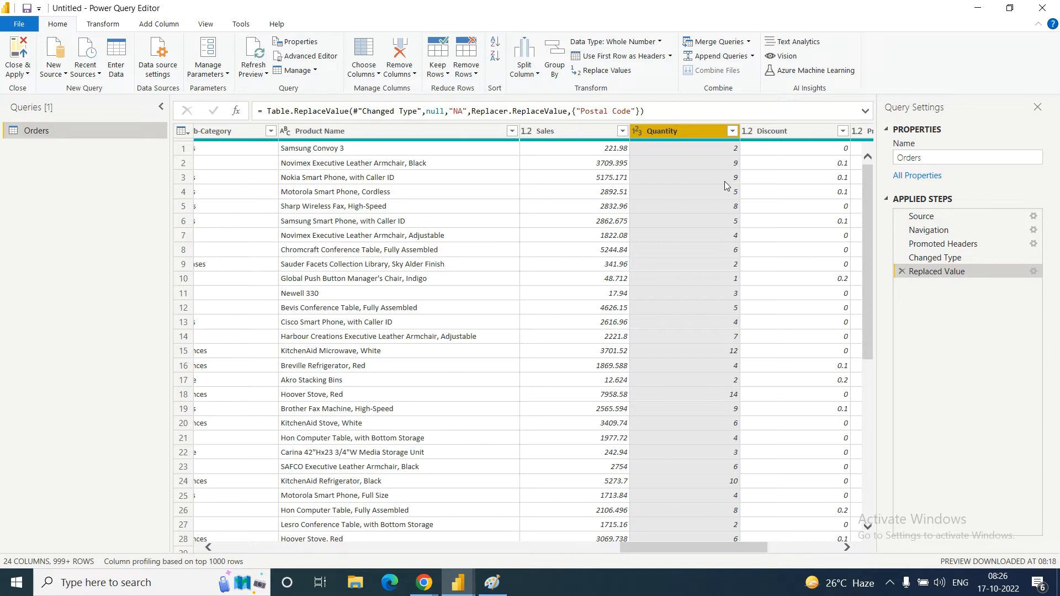
- Switch to Paint and add the note "50 -- wholenumber / integer number" on one line in a widened text box beside the contact note
left_click(493, 583)
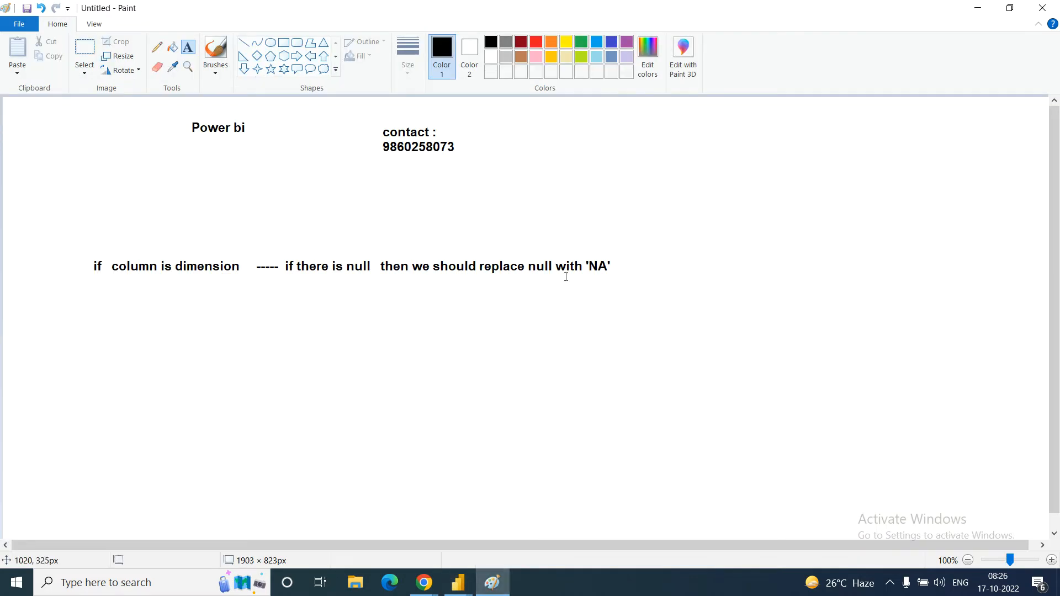
left_click(652, 140)
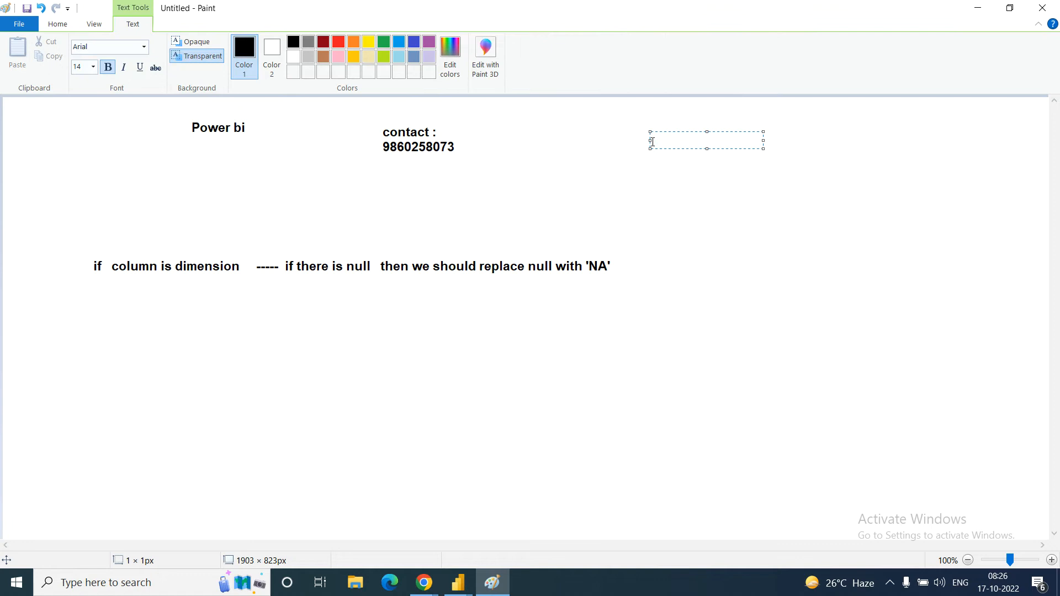
type("50")
type(" --")
type("  wholenu")
type("mber")
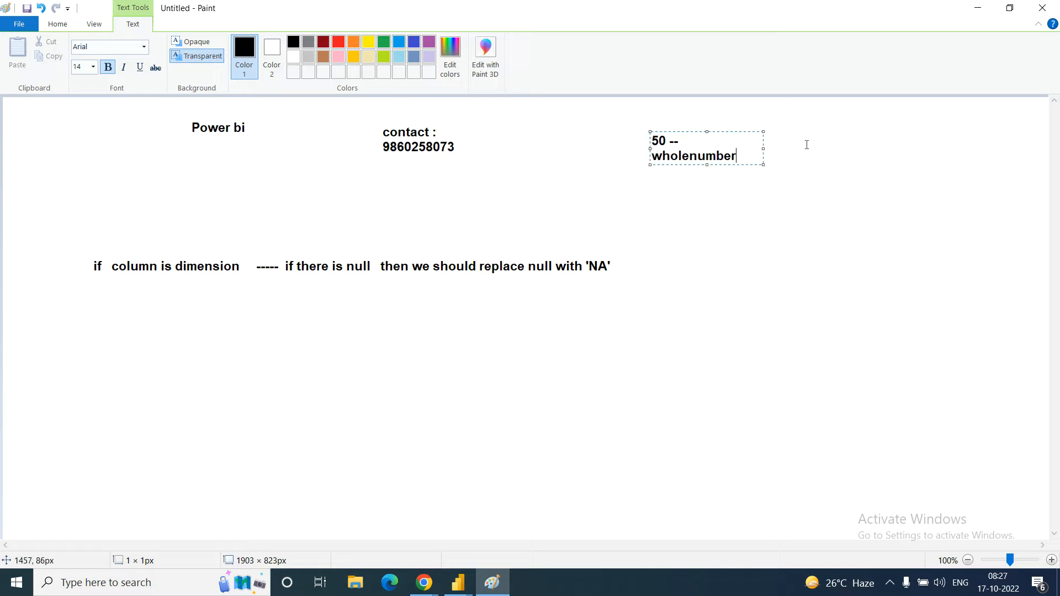
left_click_drag(763, 149, 1026, 167)
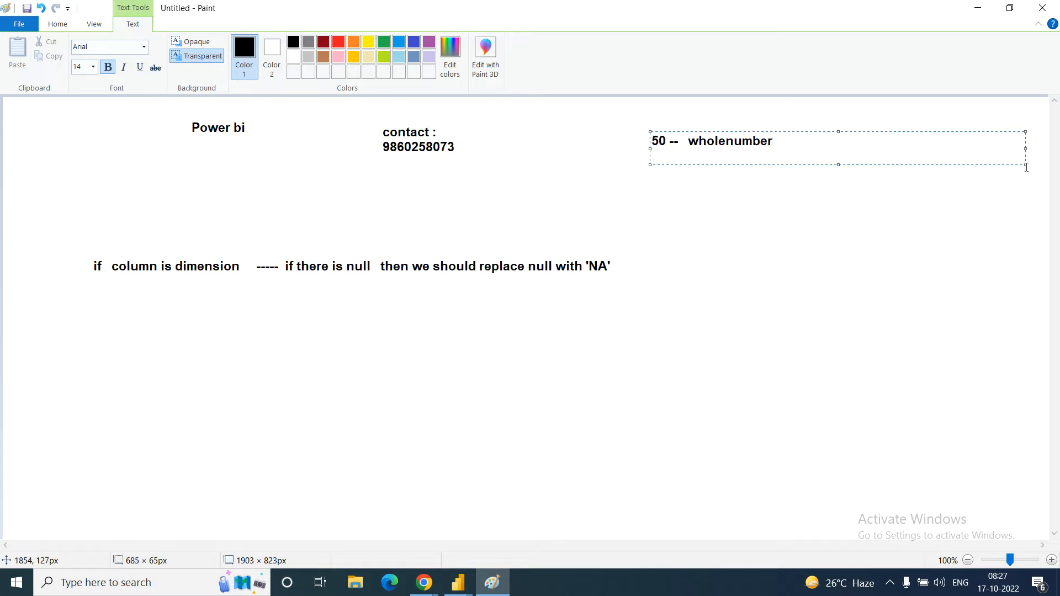
type("/ integer number")
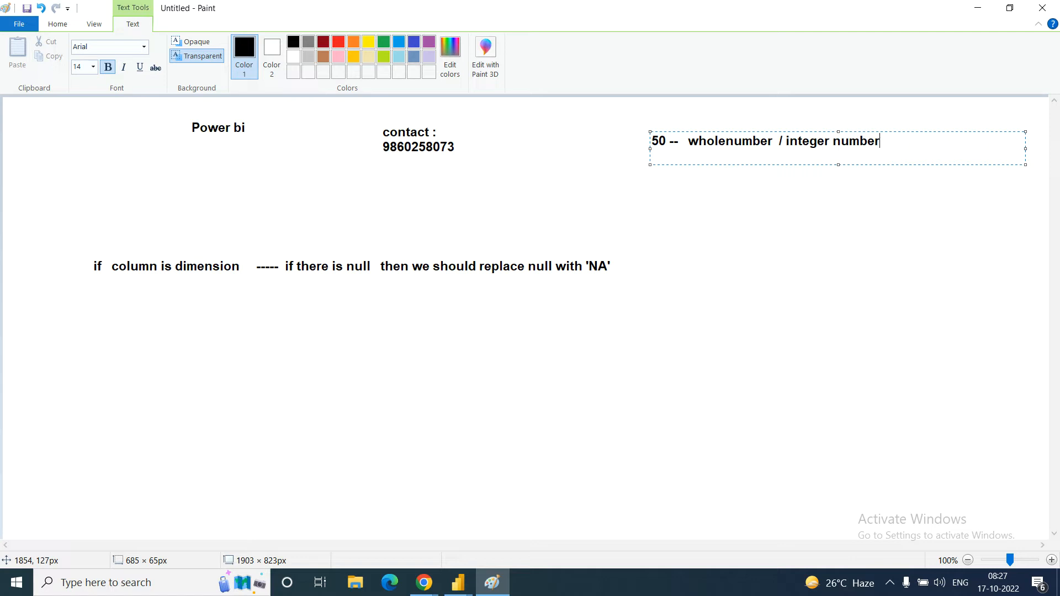
- Add the second line "50.5 --- decimal number" to the note and highlight its number and the two type names in turn
key("Return")
type("50.5 ---   decimal number")
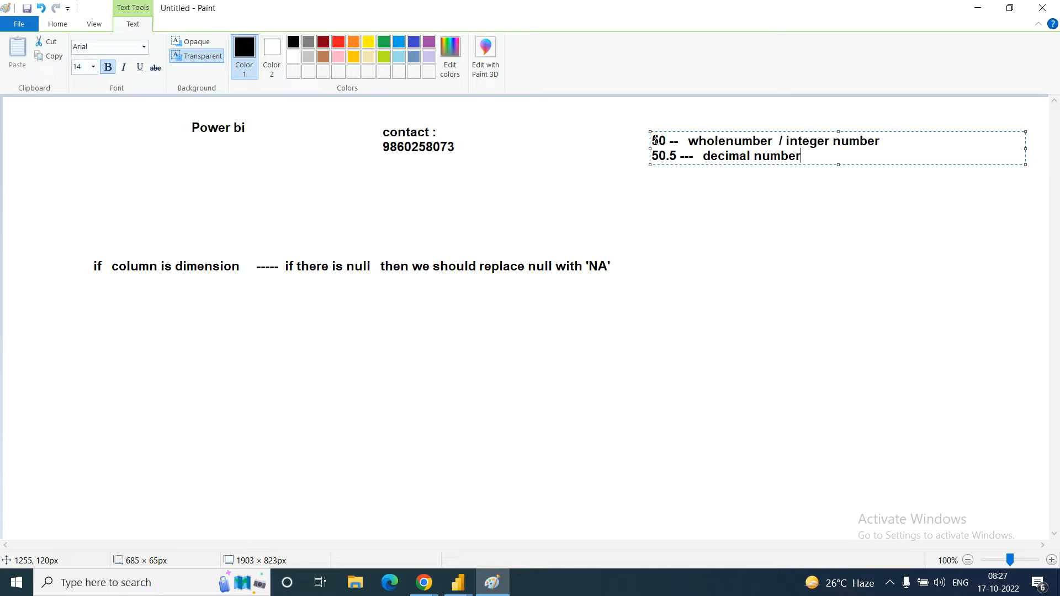
double_click(715, 140)
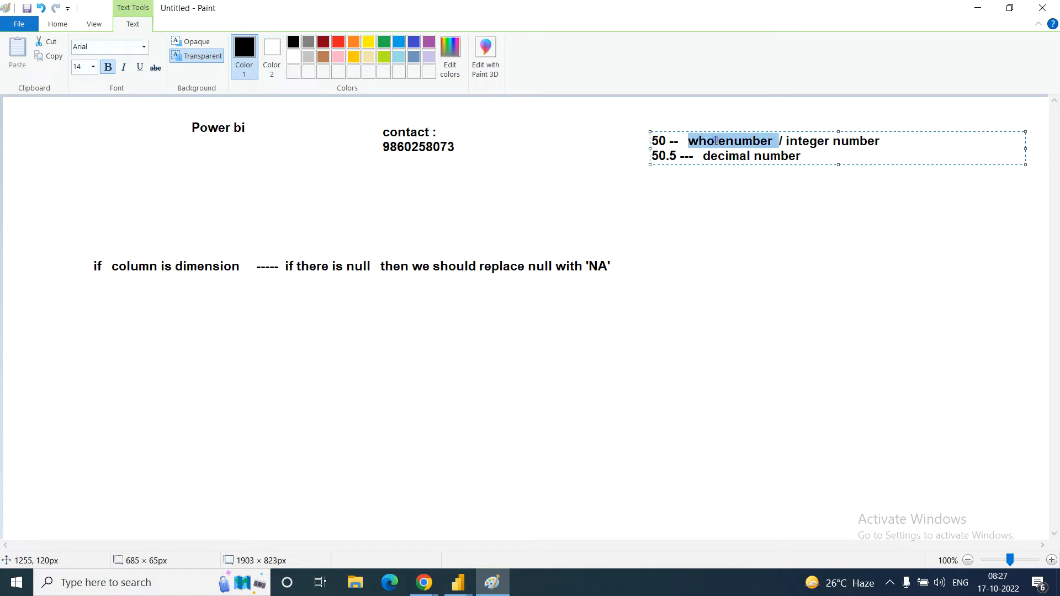
double_click(658, 156)
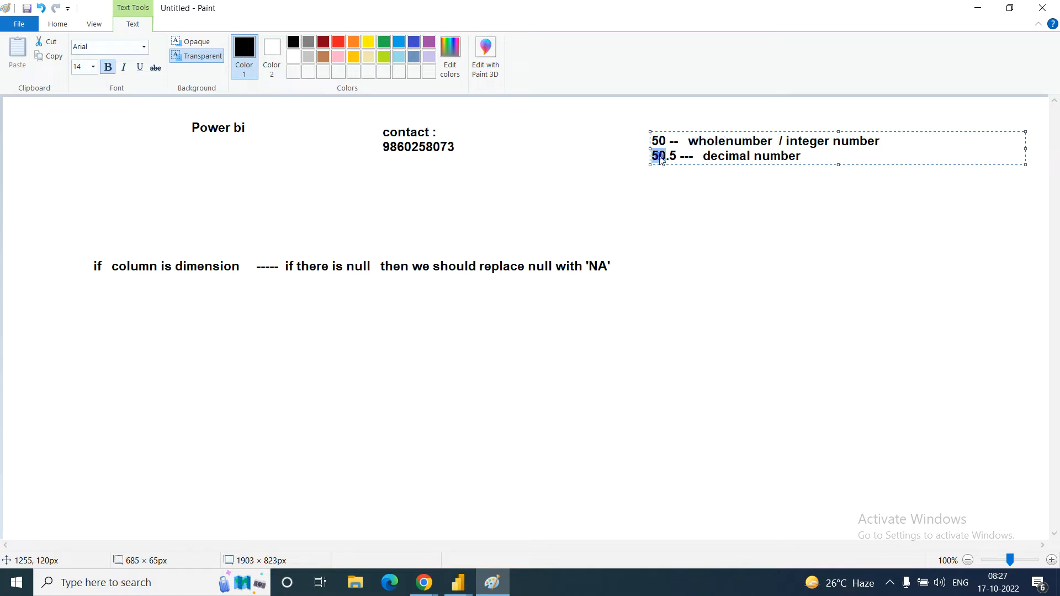
left_click_drag(677, 156, 651, 155)
double_click(723, 157)
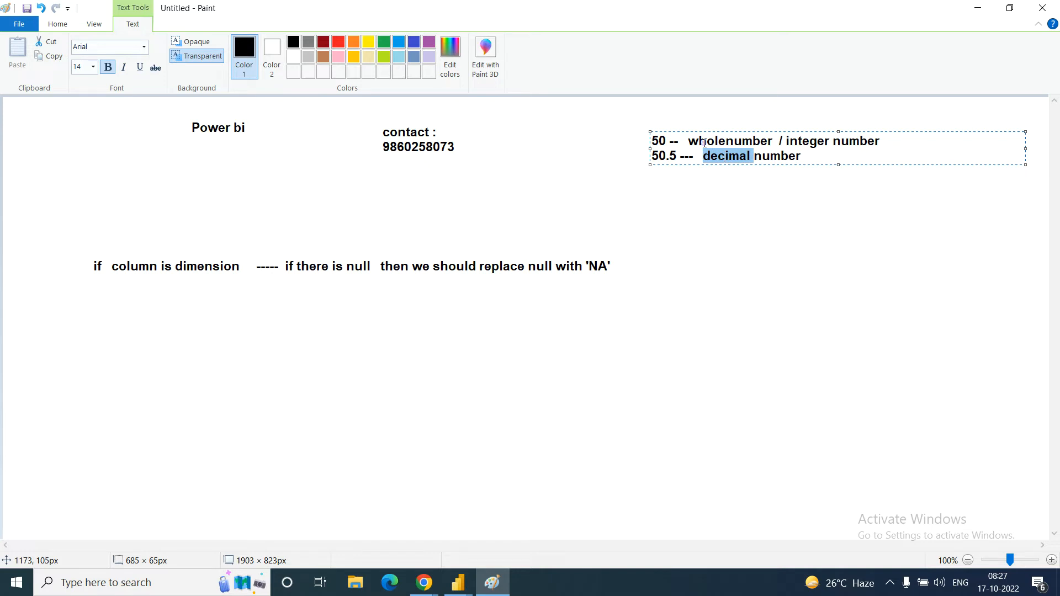
double_click(705, 143)
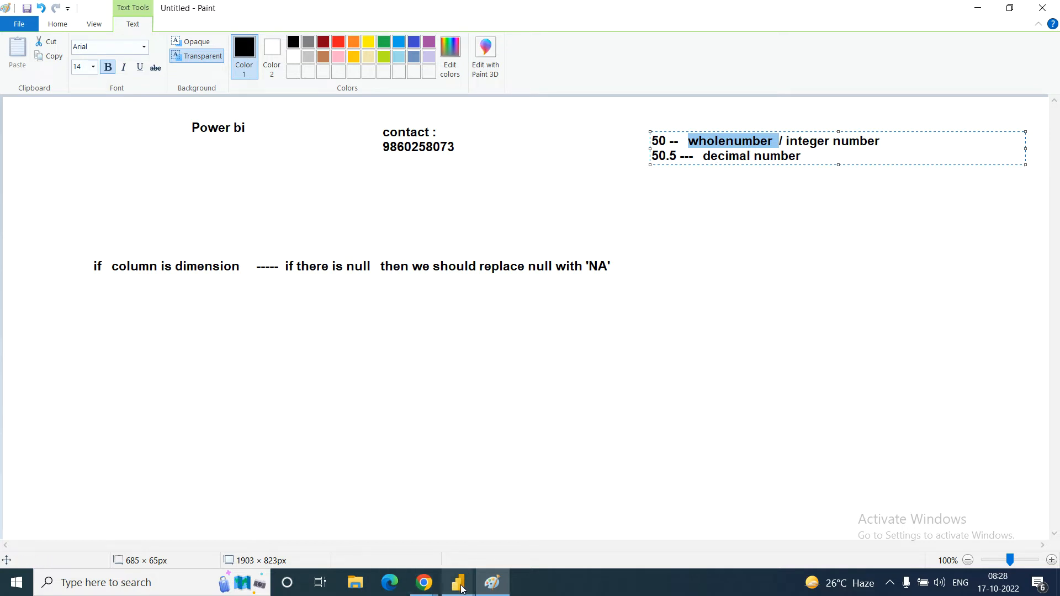
- Switch to Power Query Editor and examine the data types of the Quantity, Discount and Order Priority columns
mouse_move(458, 583)
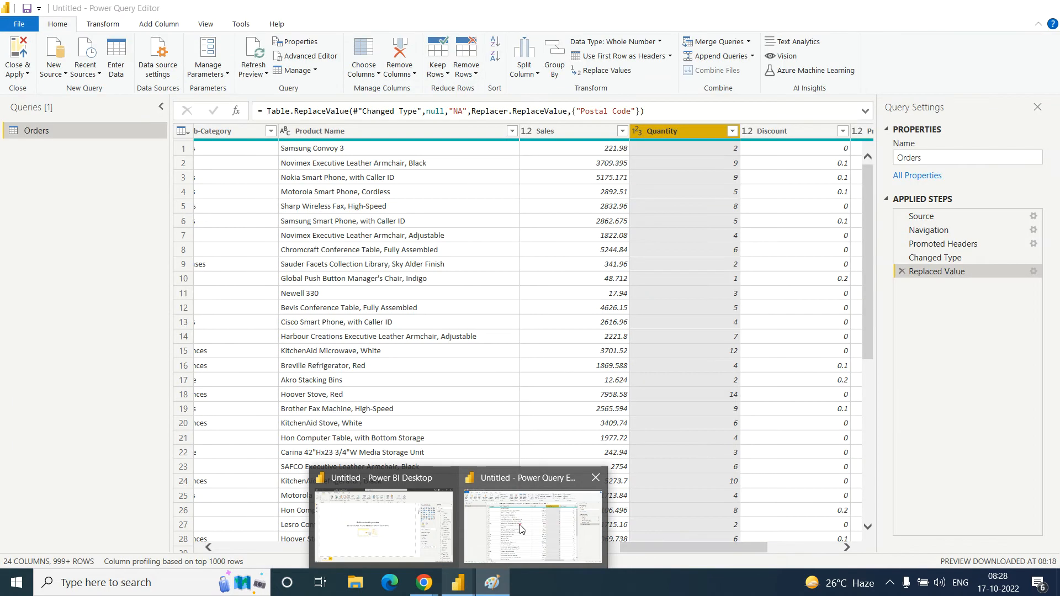
left_click(521, 530)
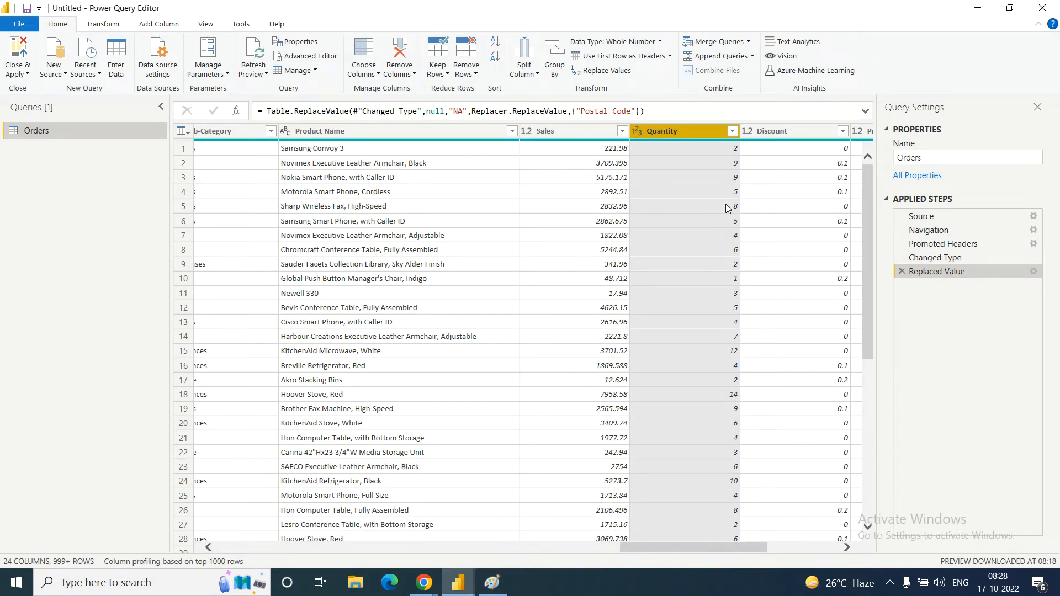
left_click(639, 131)
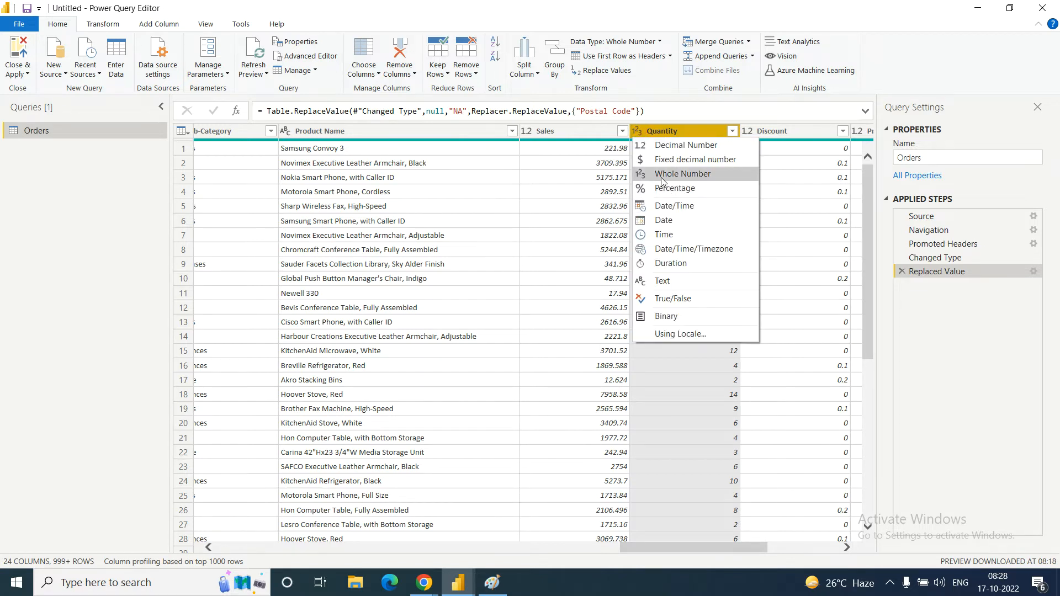
left_click(638, 131)
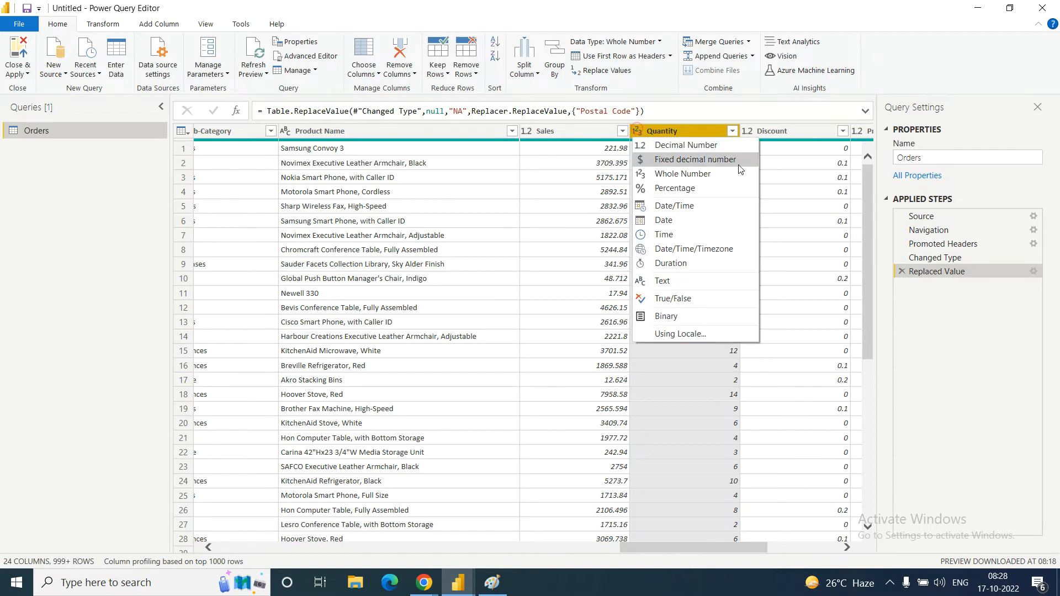
left_click(817, 207)
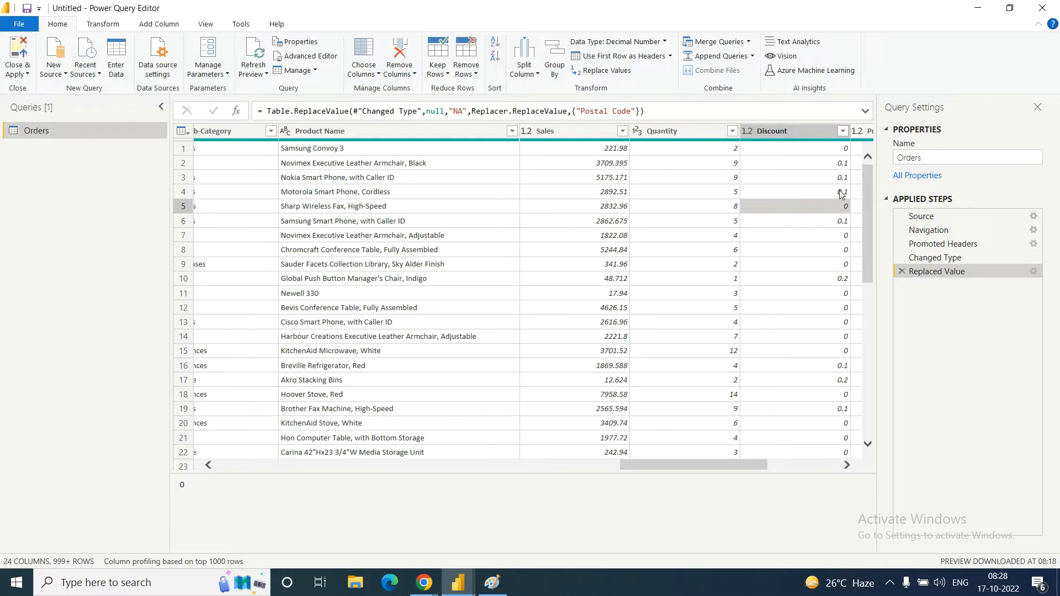
left_click(748, 132)
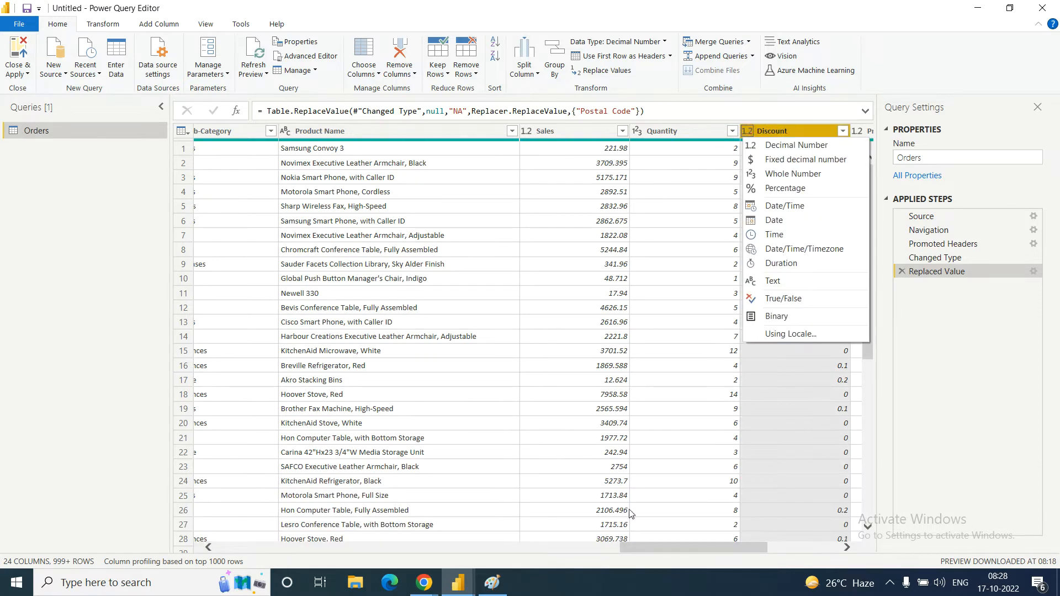
left_click_drag(636, 548, 736, 540)
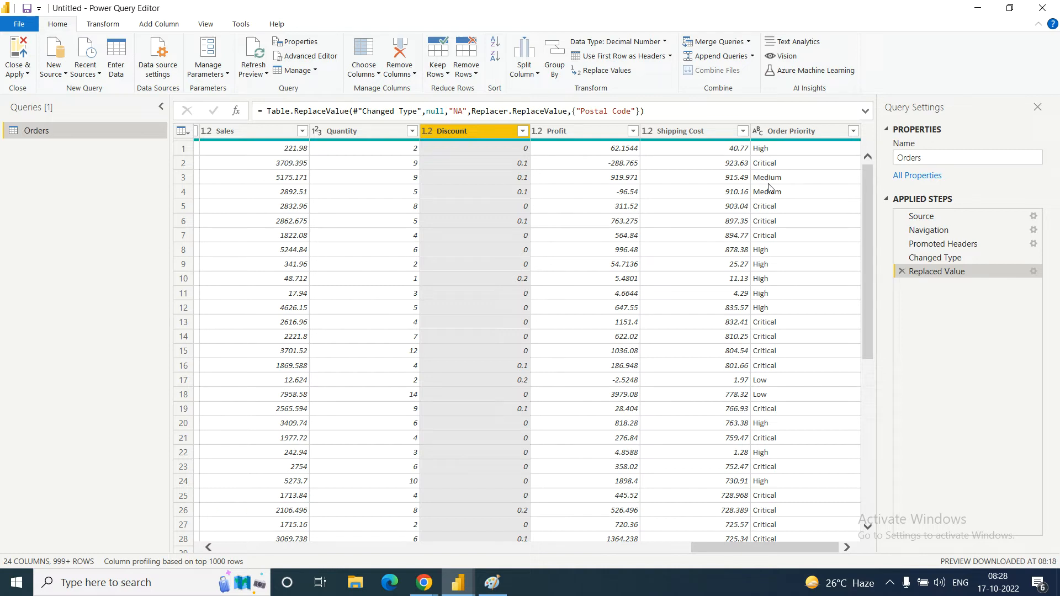
left_click(761, 131)
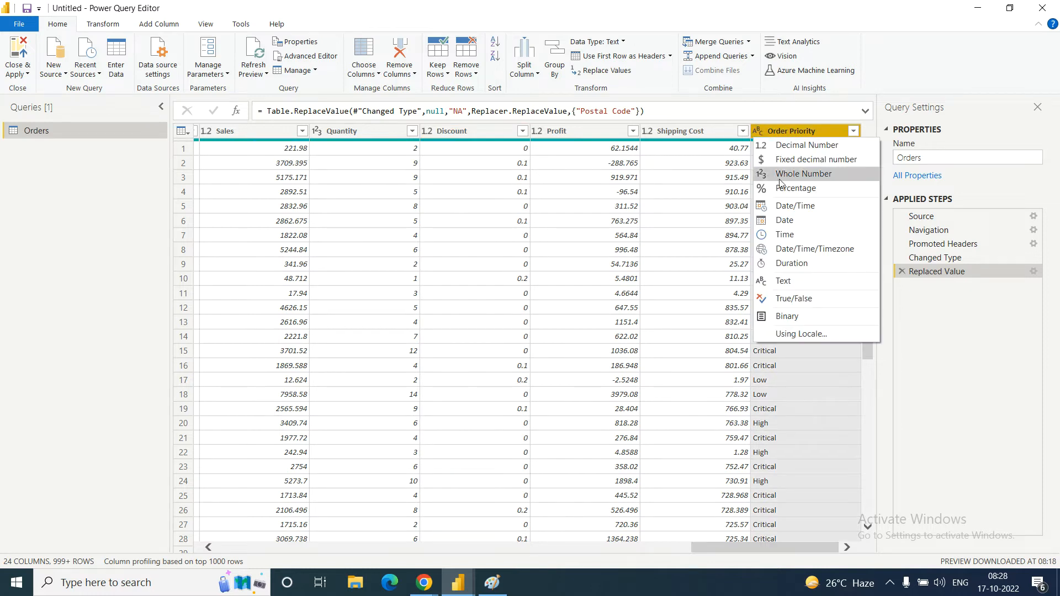
left_click(774, 410)
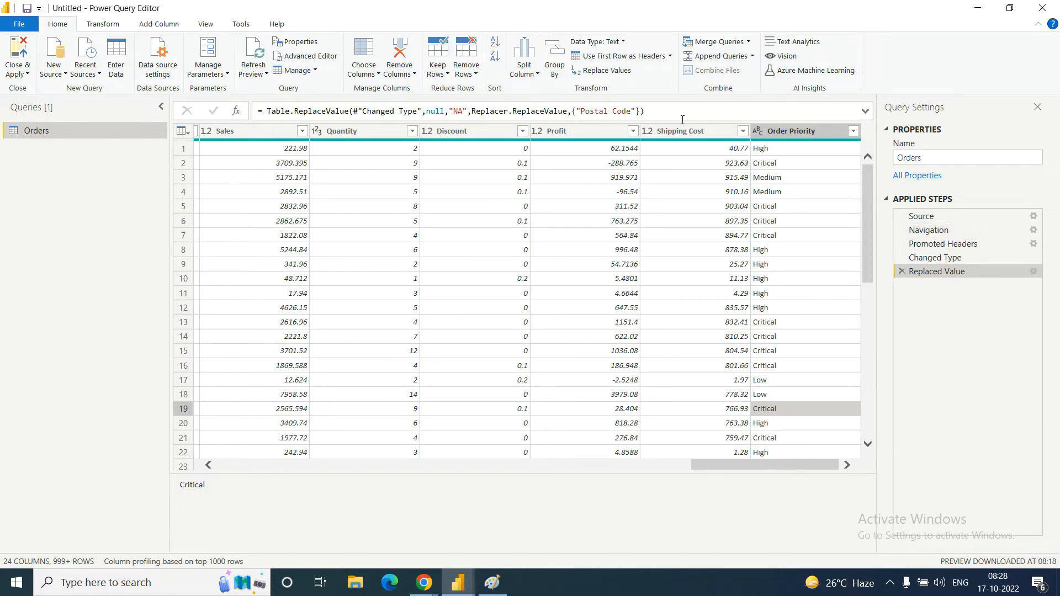
- Inspect the formula of the Changed Type step and open the Orders query's code in the Advanced Editor
left_click(933, 261)
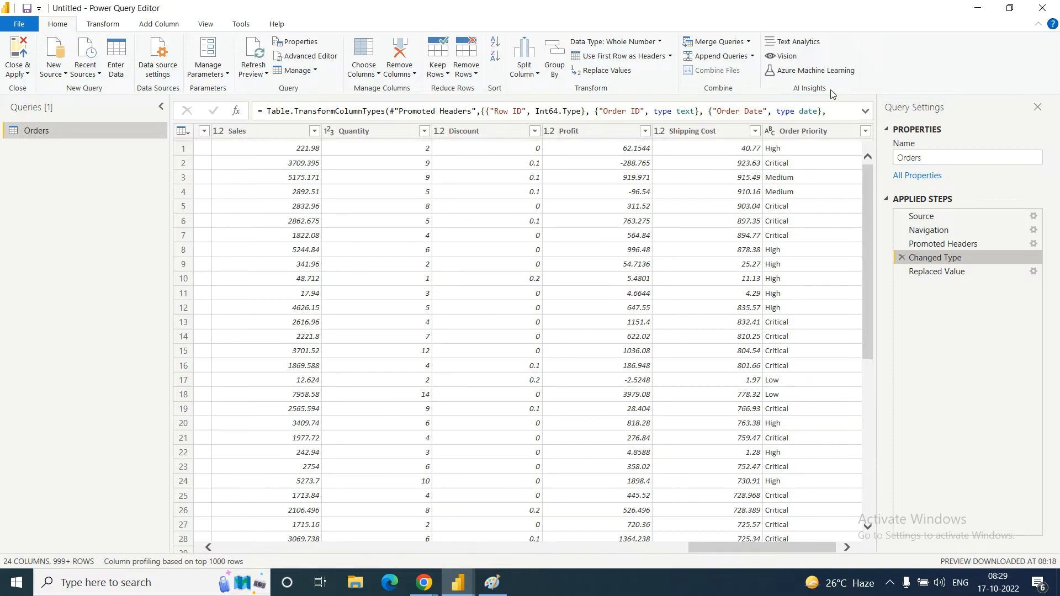
left_click_drag(828, 112, 561, 123)
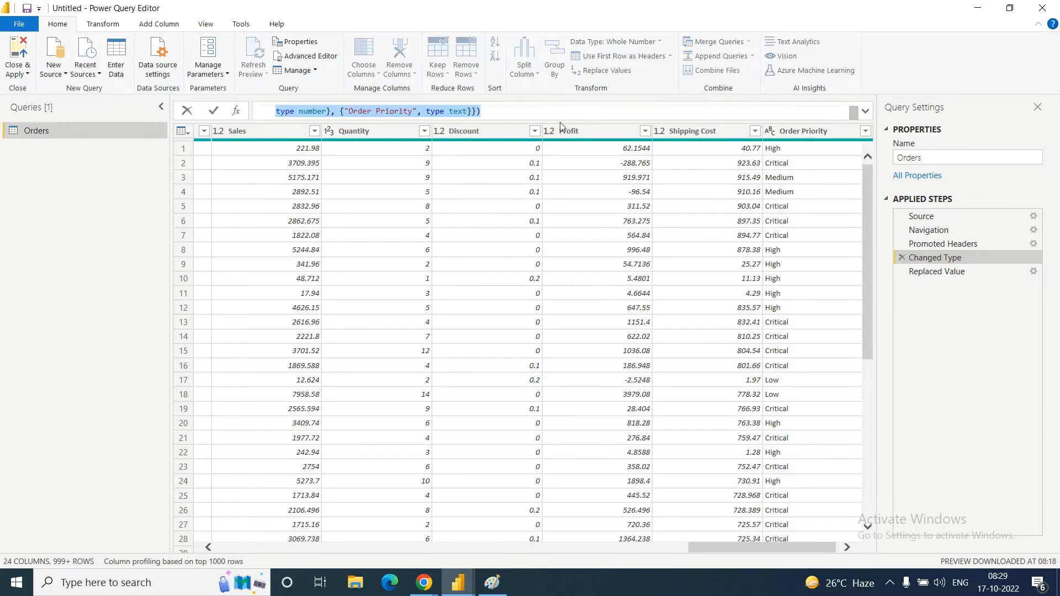
left_click(993, 387)
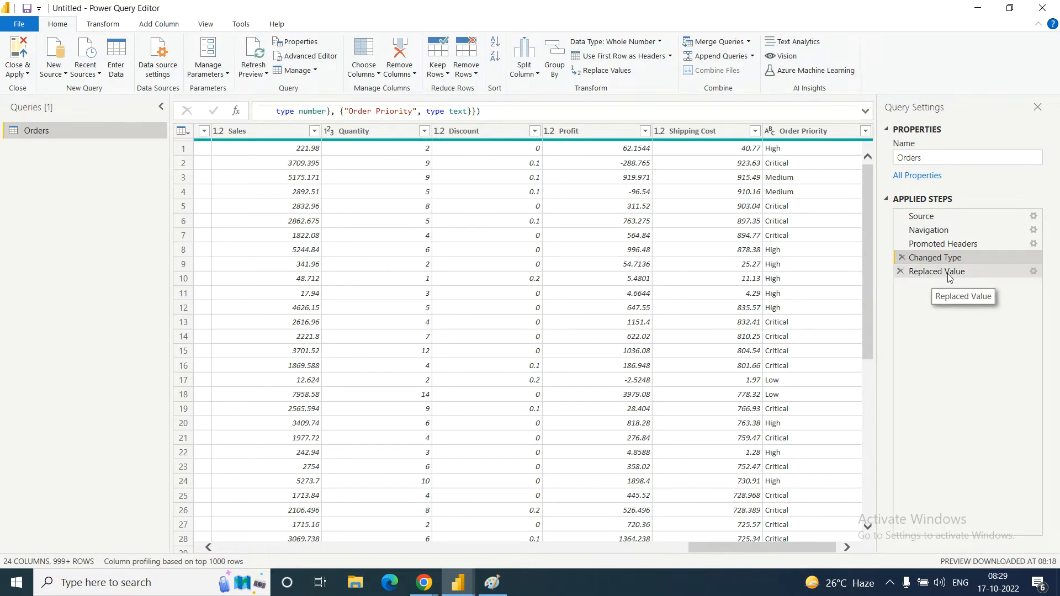
left_click(298, 57)
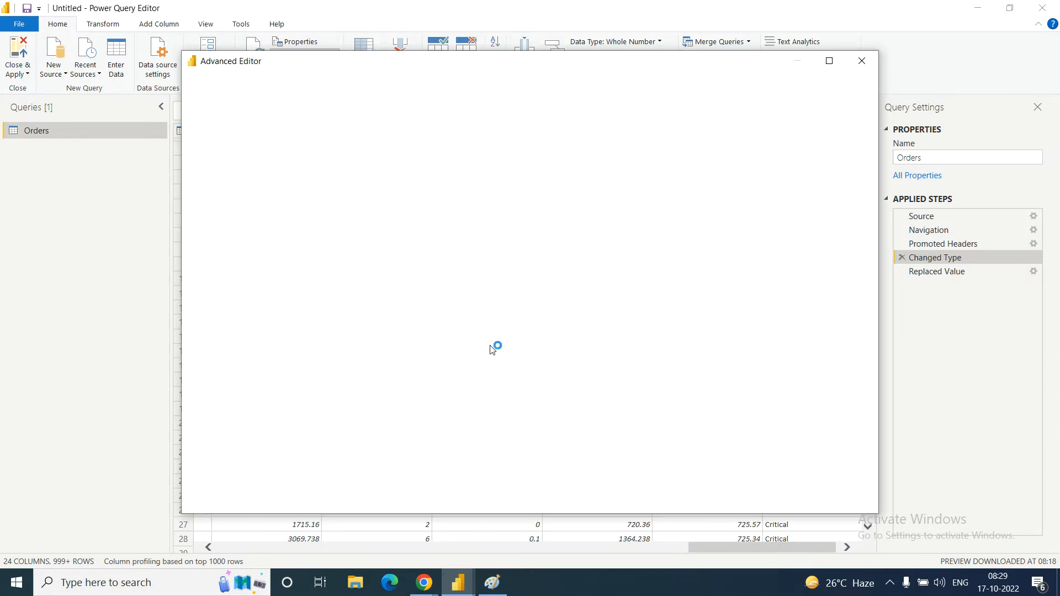
- Switch to the Google Meet call, admit the waiting participant, and return to the Advanced Editor
mouse_move(437, 591)
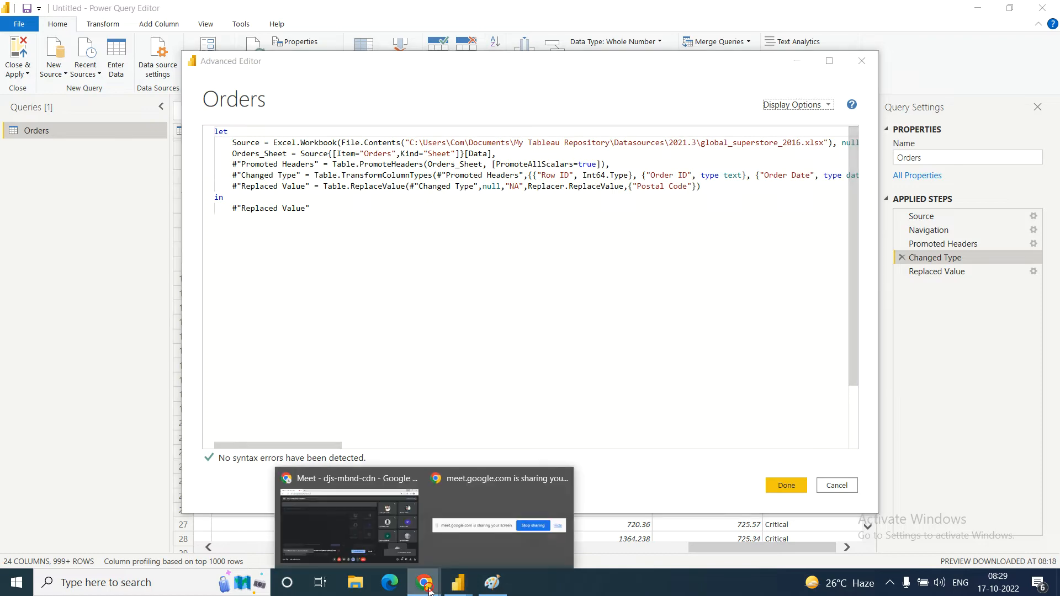
left_click(363, 538)
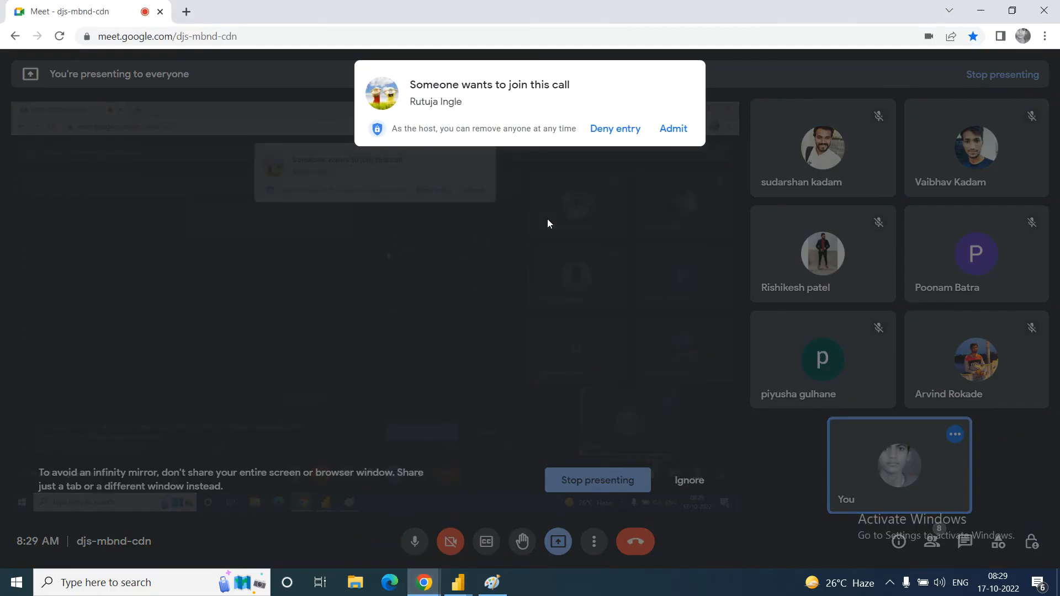
left_click(680, 130)
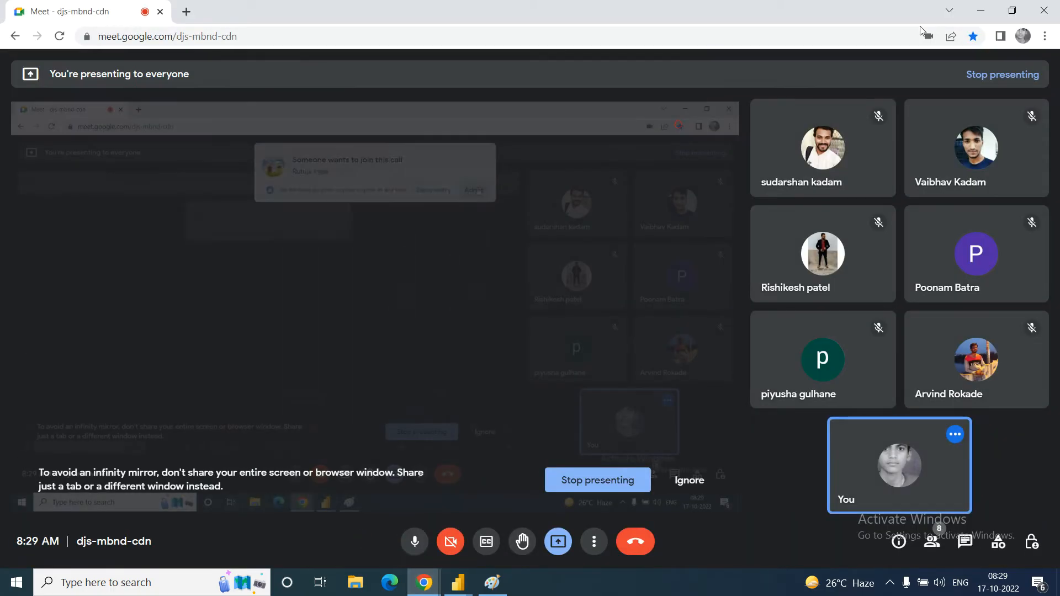
left_click(980, 9)
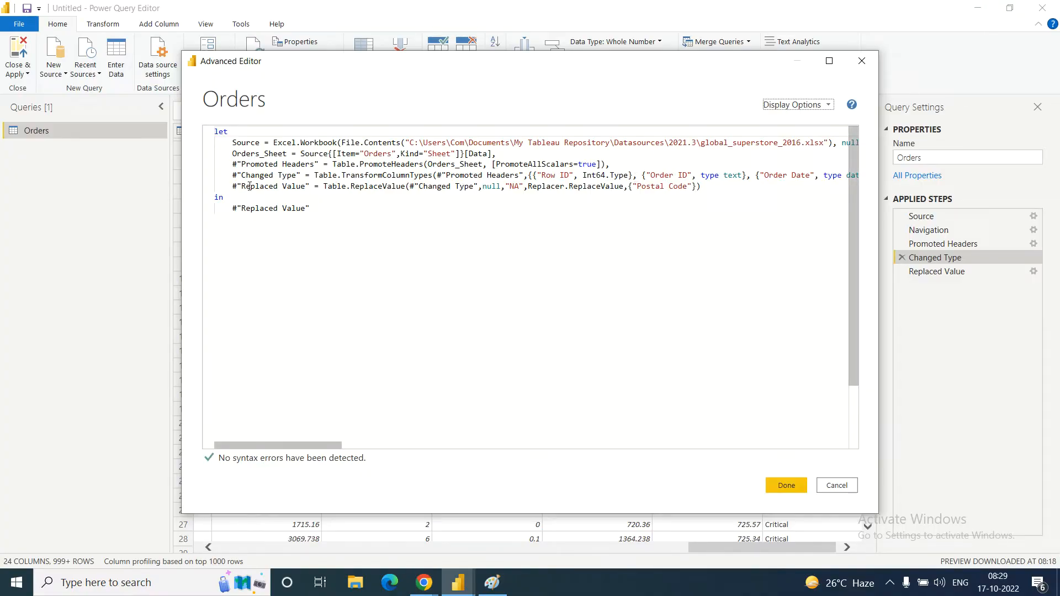
- Widen the Advanced Editor window and highlight the full Source line of the Orders query code
double_click(238, 142)
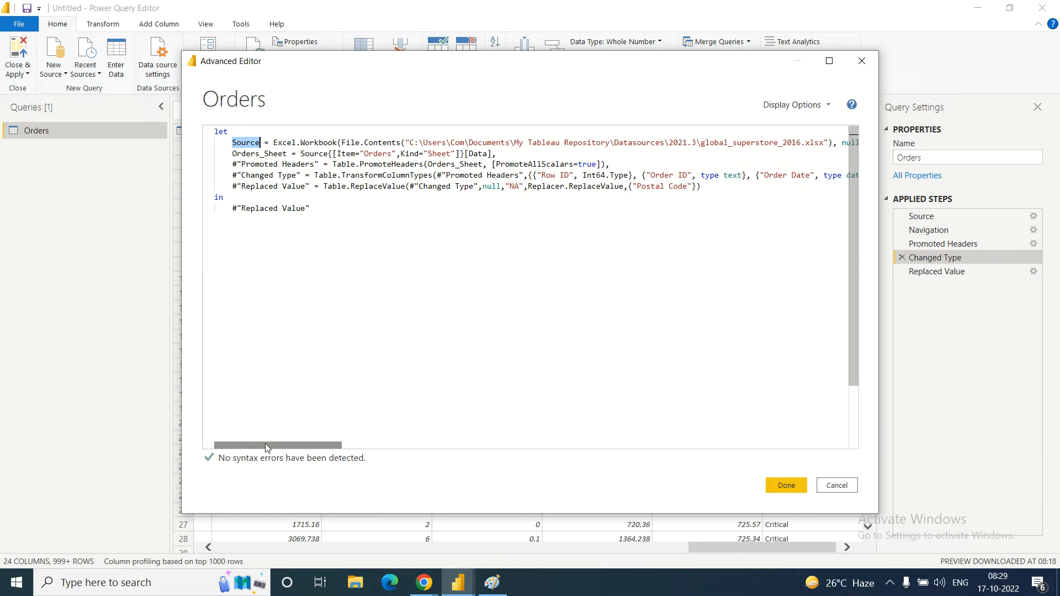
left_click_drag(267, 444, 307, 450)
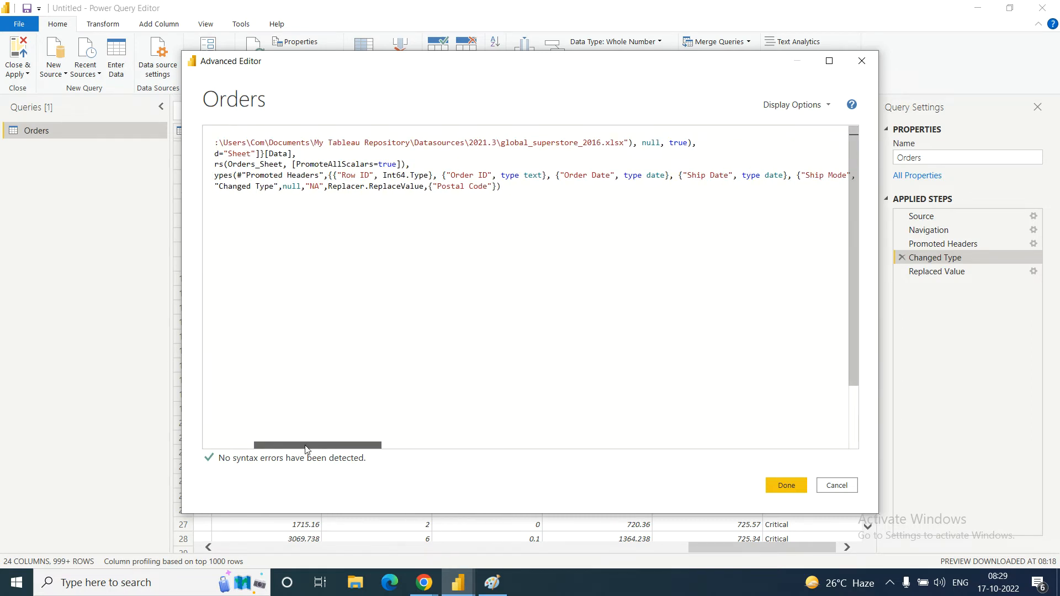
left_click_drag(307, 450, 189, 443)
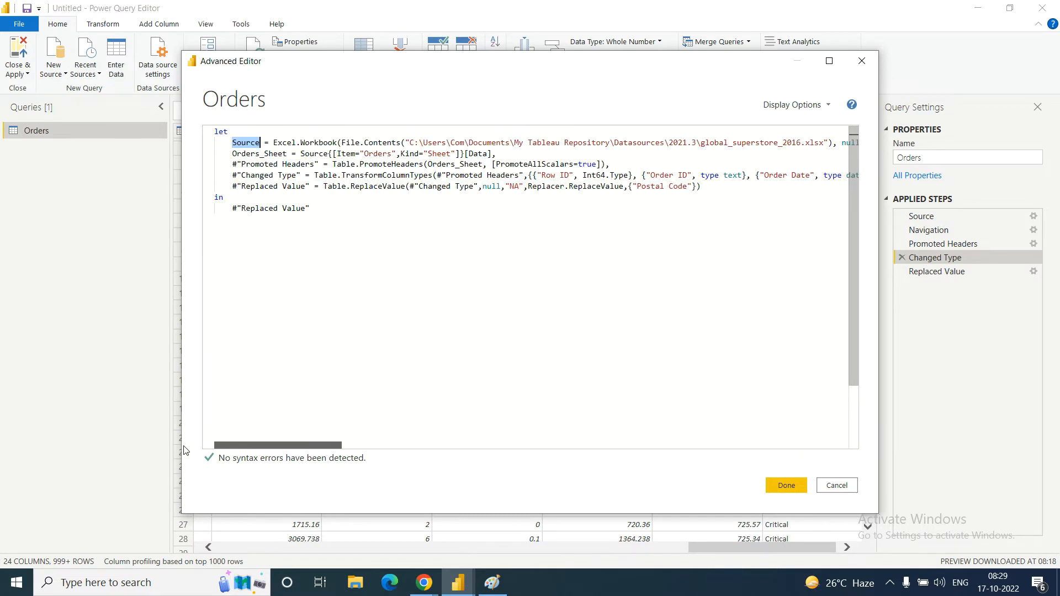
left_click_drag(181, 308, 24, 276)
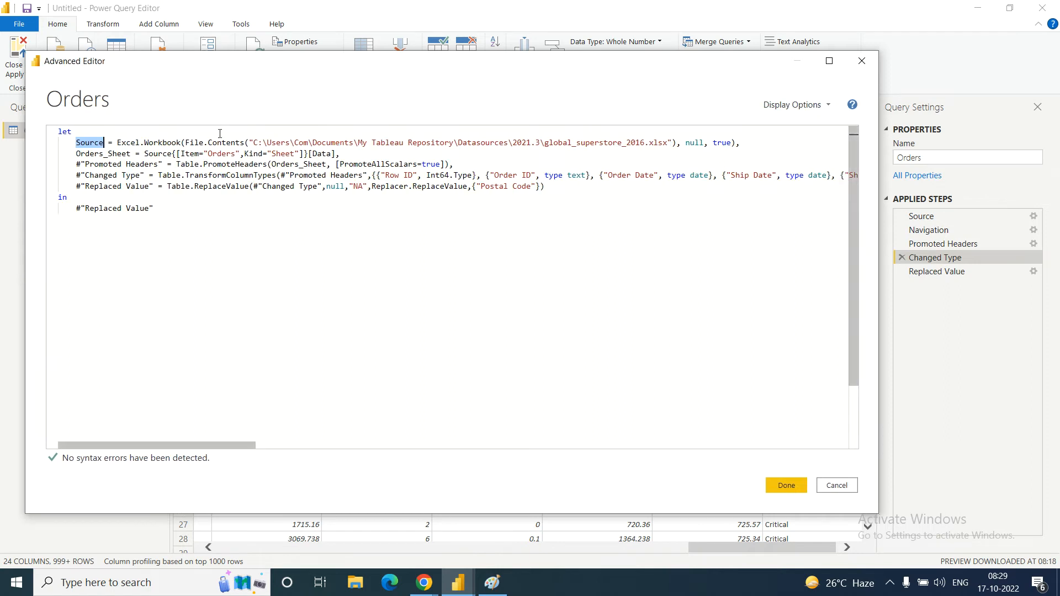
double_click(631, 145)
left_click_drag(750, 144, 72, 144)
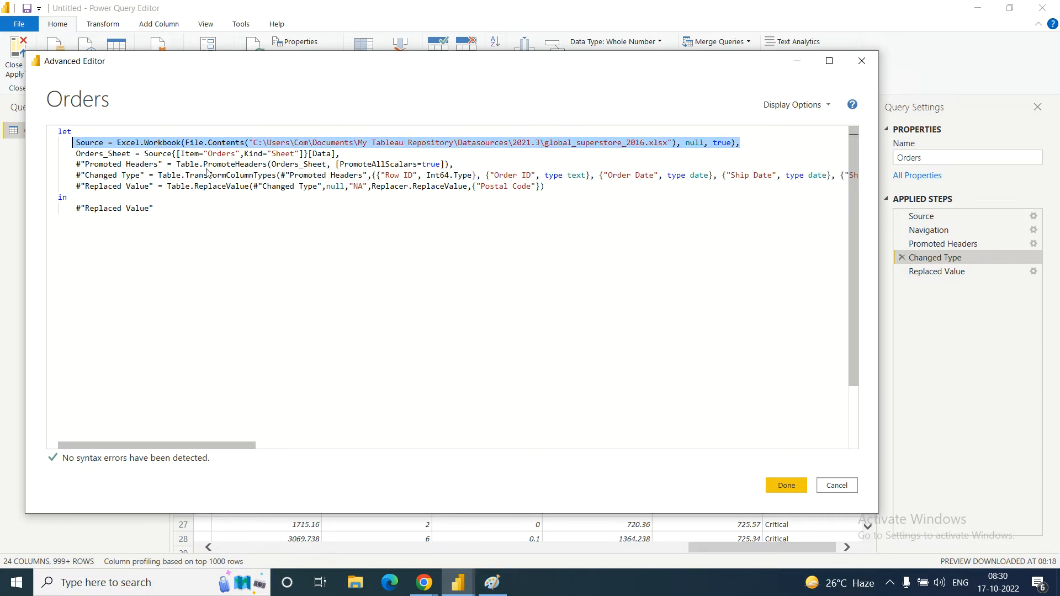
- Examine the Orders_Sheet, Promoted Headers and Changed Type lines of the query code, highlighting them in turn
double_click(102, 154)
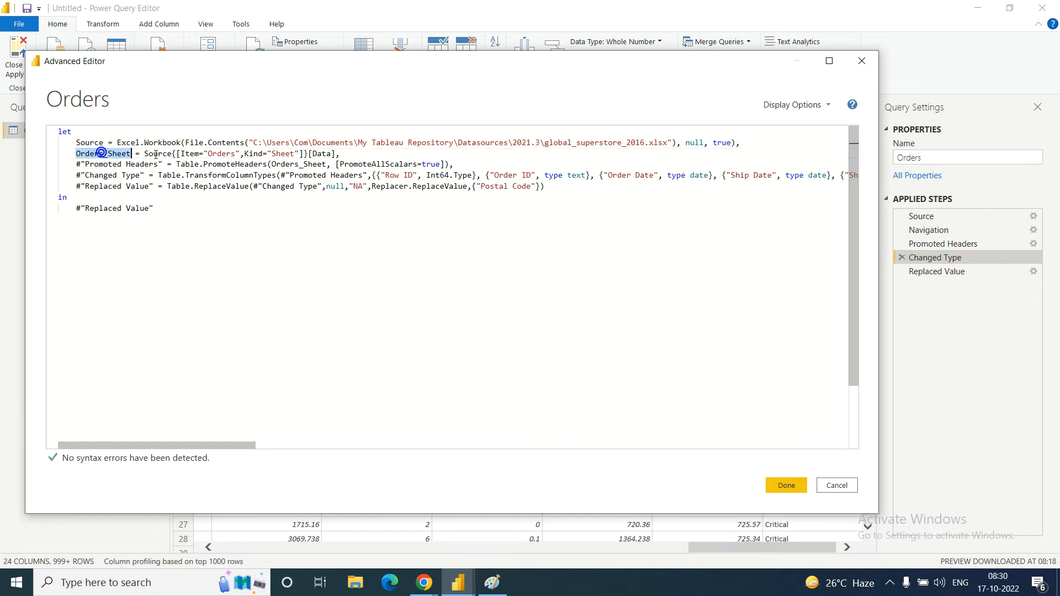
double_click(222, 154)
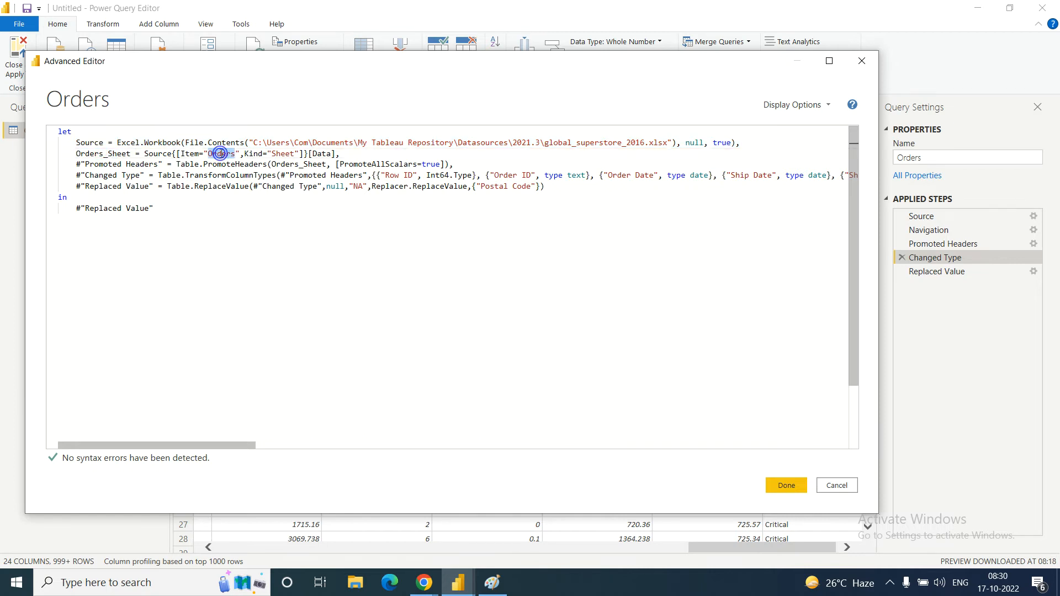
left_click_drag(76, 154, 336, 155)
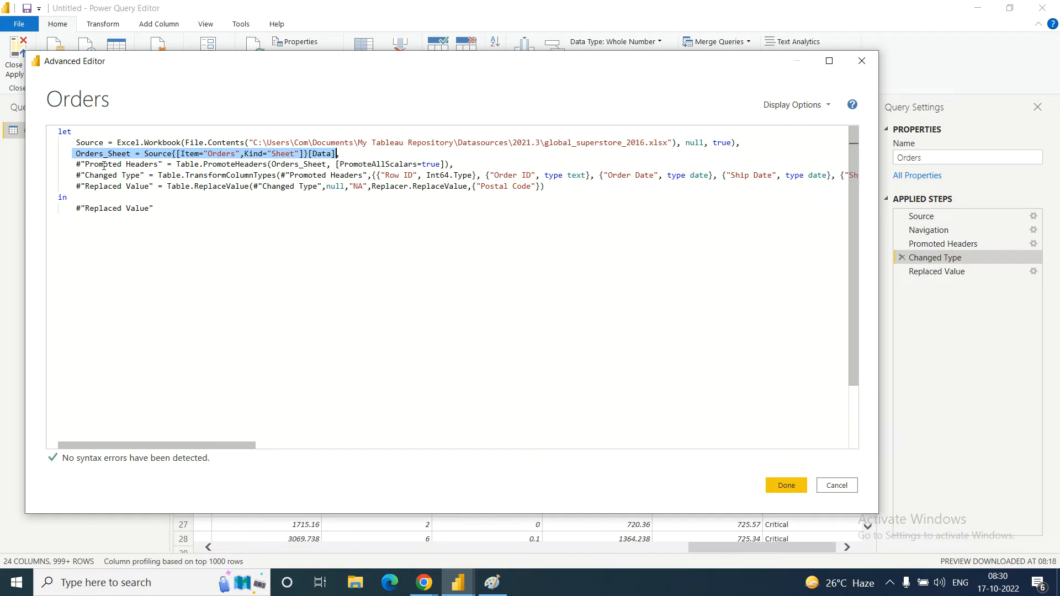
left_click(249, 164)
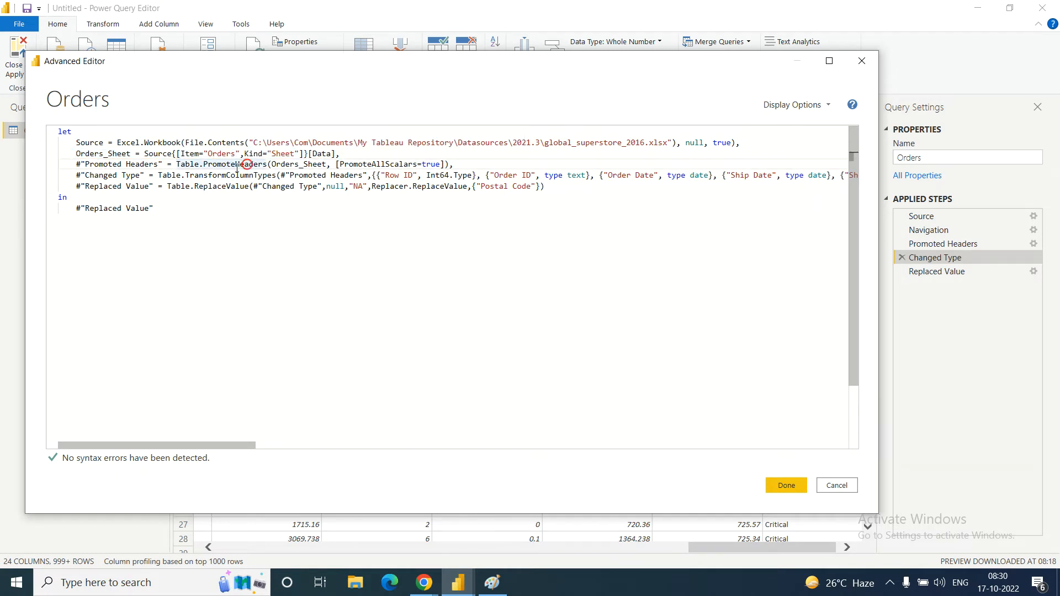
left_click_drag(68, 144, 709, 175)
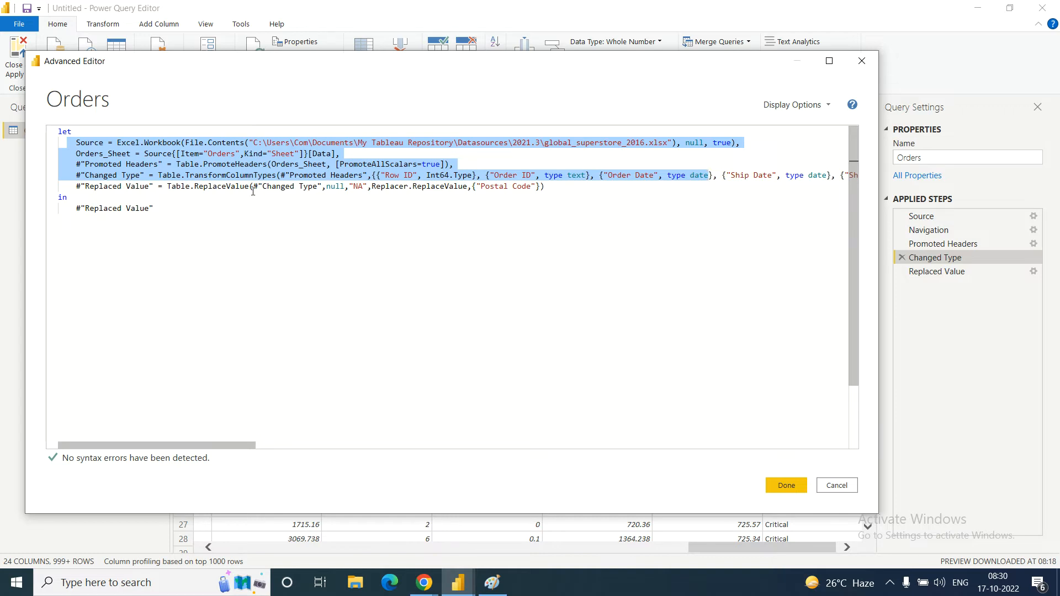
- Highlight null, "NA", Postal Code and the whole Replaced Value line, and close the Advanced Editor without changes
left_click(110, 185)
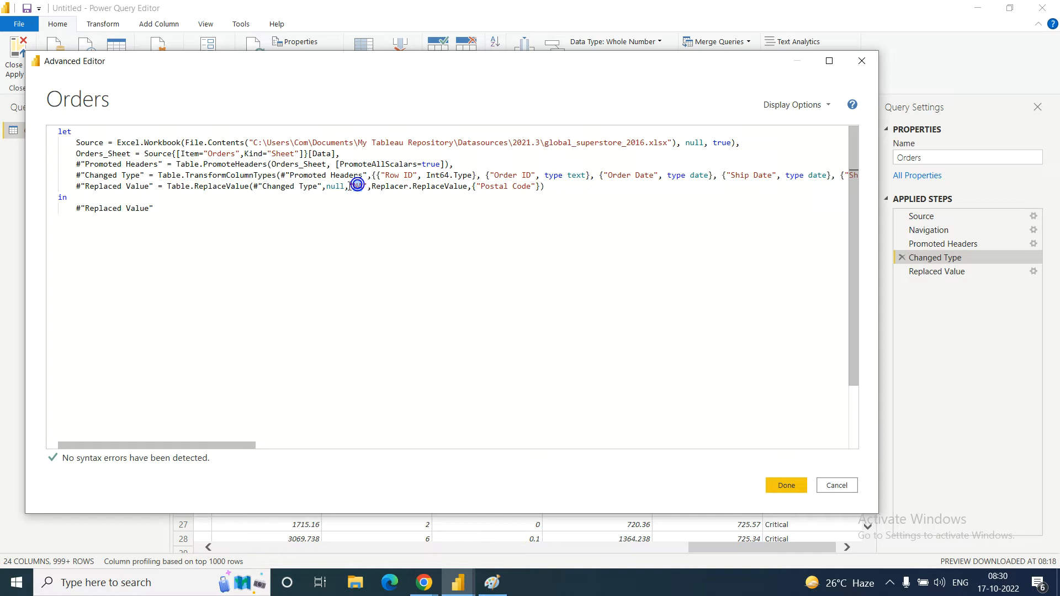
double_click(335, 187)
double_click(357, 187)
double_click(493, 186)
left_click_drag(556, 187, 73, 189)
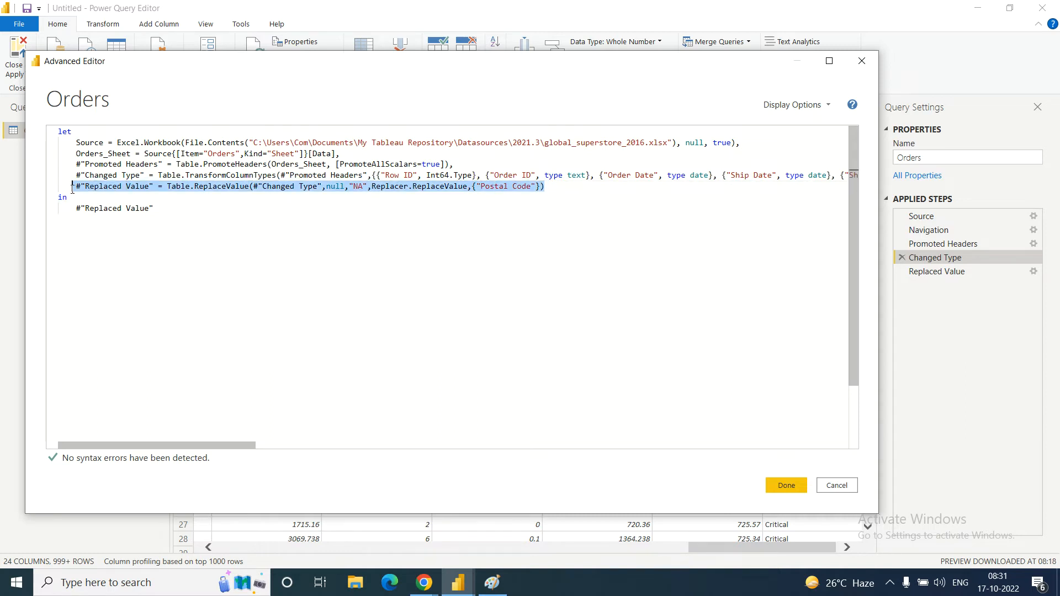
left_click(835, 488)
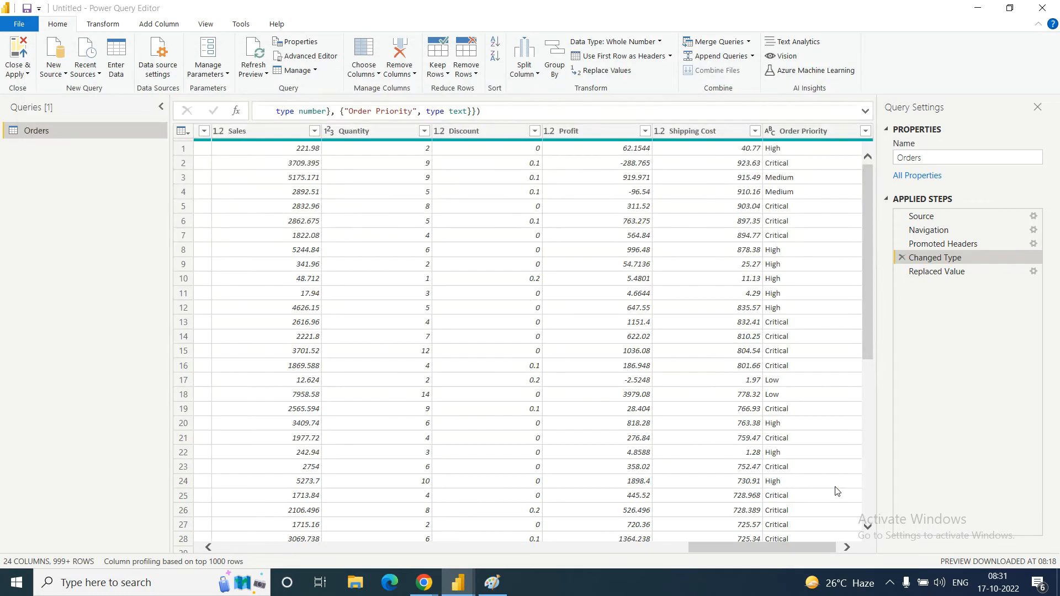
- Compare the Postal Code column at the Changed Type and Replaced Value steps, and delete the Replaced Value step
left_click(835, 485)
left_click_drag(760, 464, 398, 485)
left_click(603, 133)
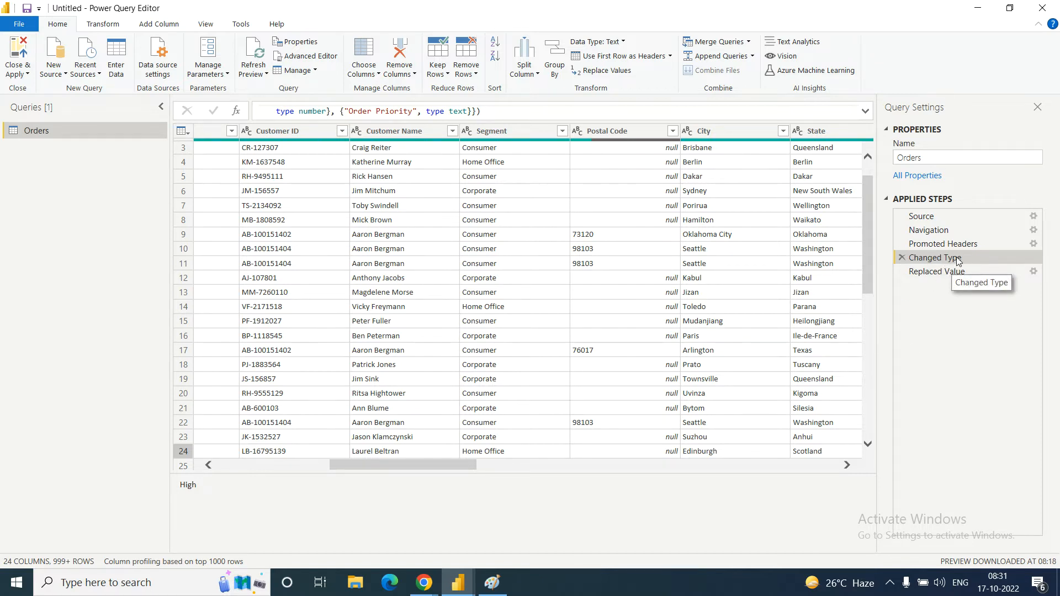
left_click(948, 276)
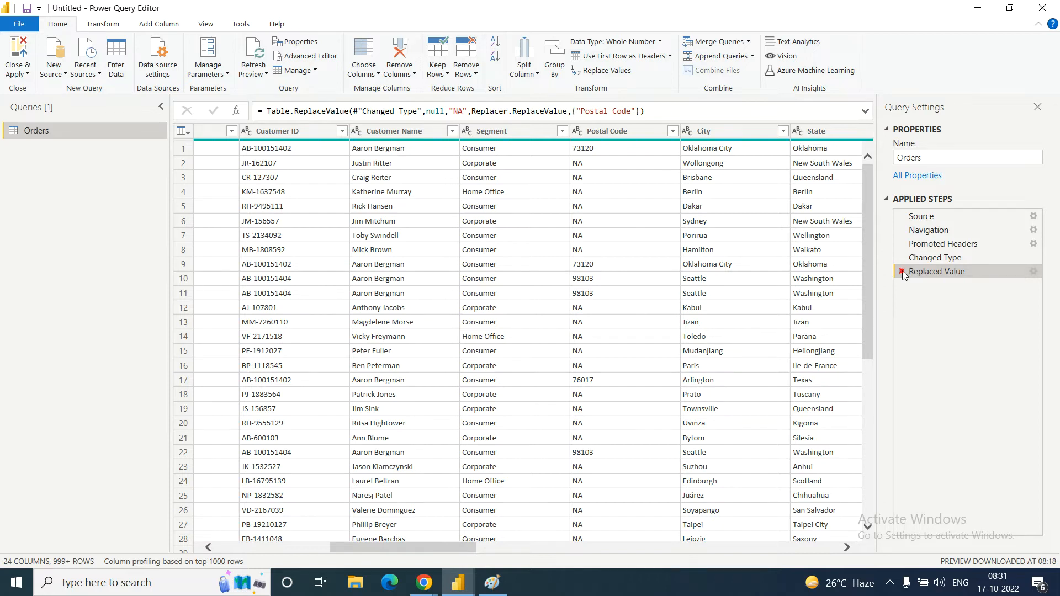
left_click(903, 271)
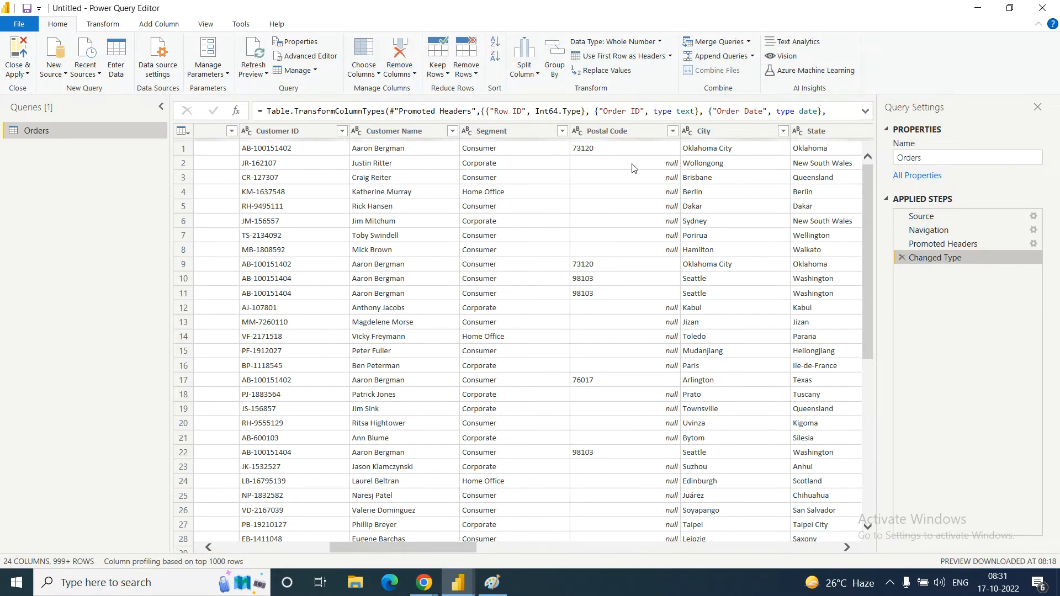
- Replace null with NA in the Postal Code column
left_click(615, 132)
right_click(614, 134)
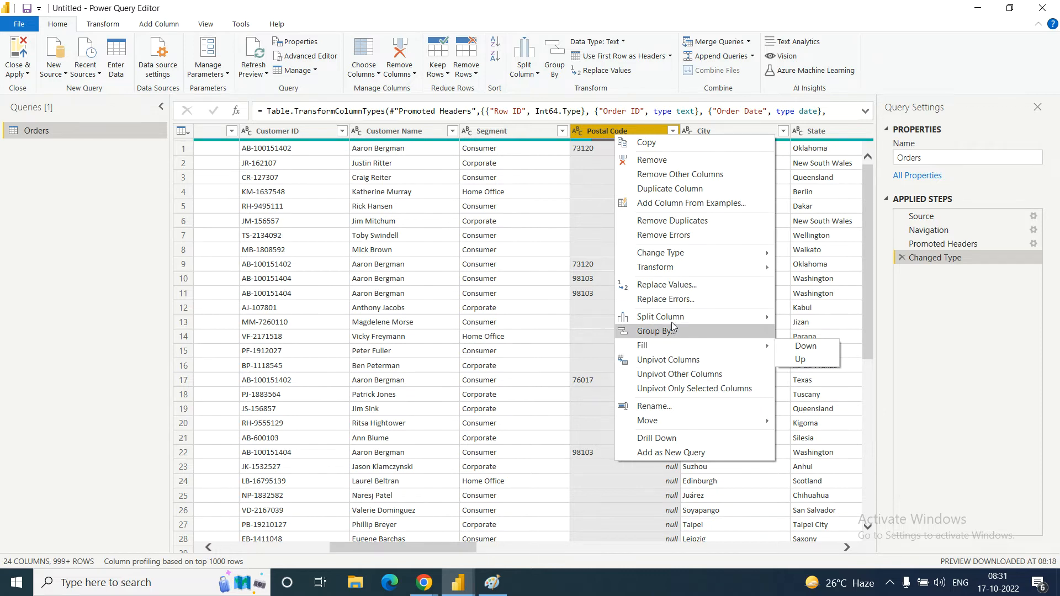
left_click(676, 285)
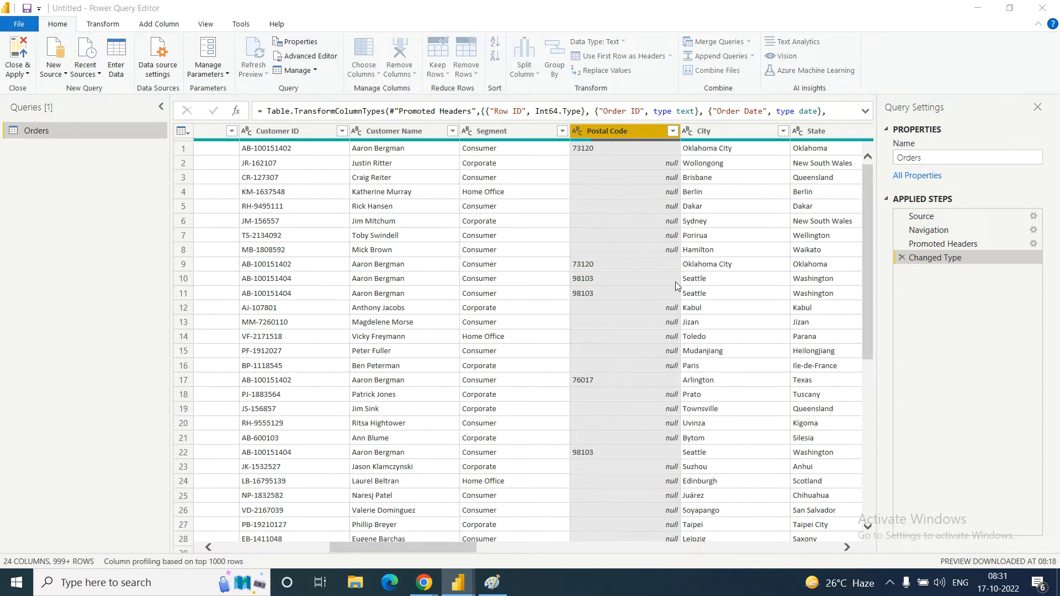
type("null")
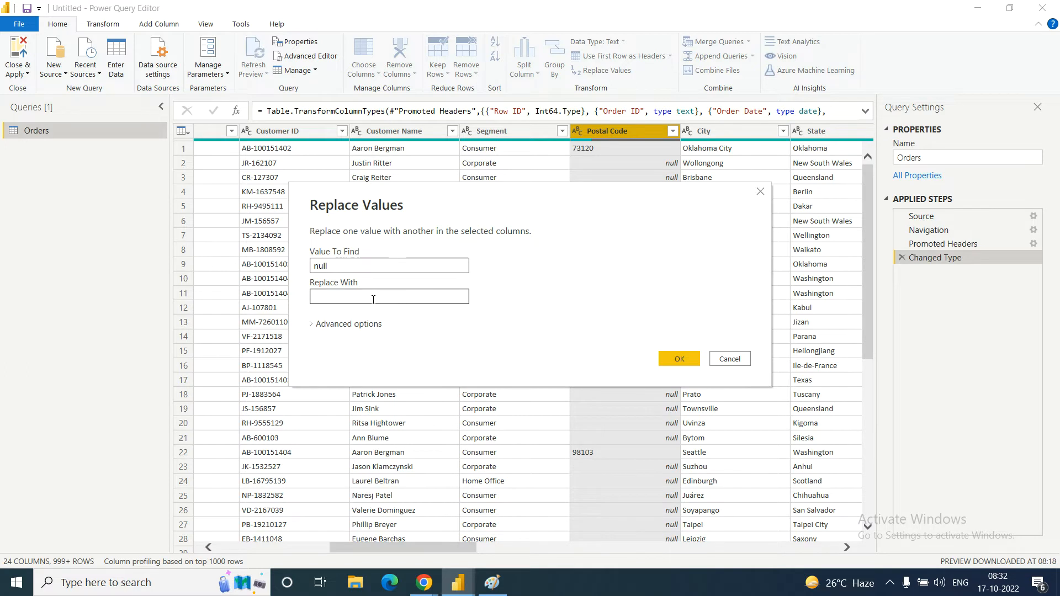
left_click(373, 299)
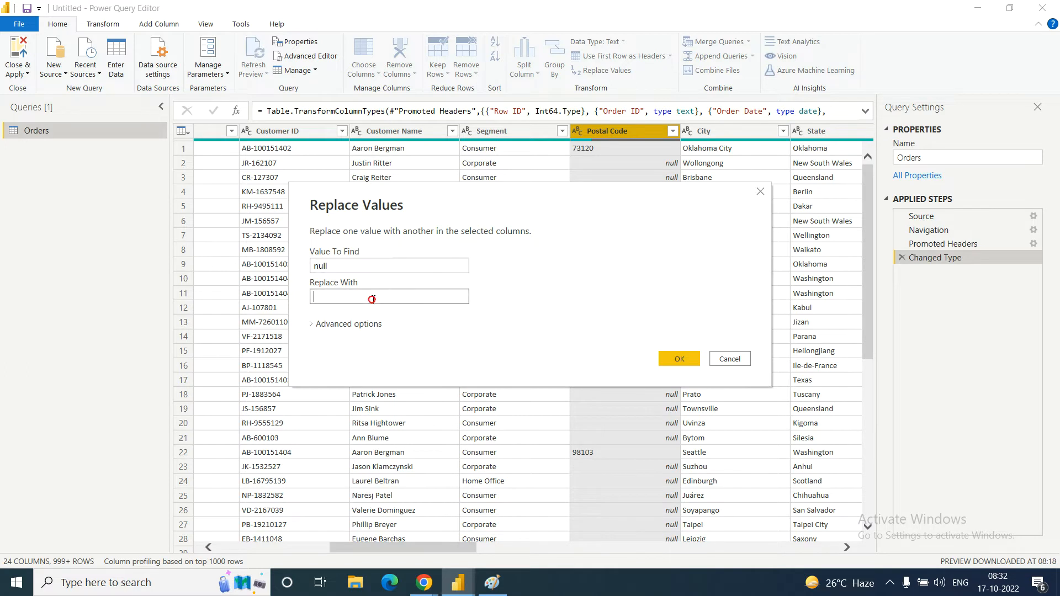
type("NA")
left_click(675, 358)
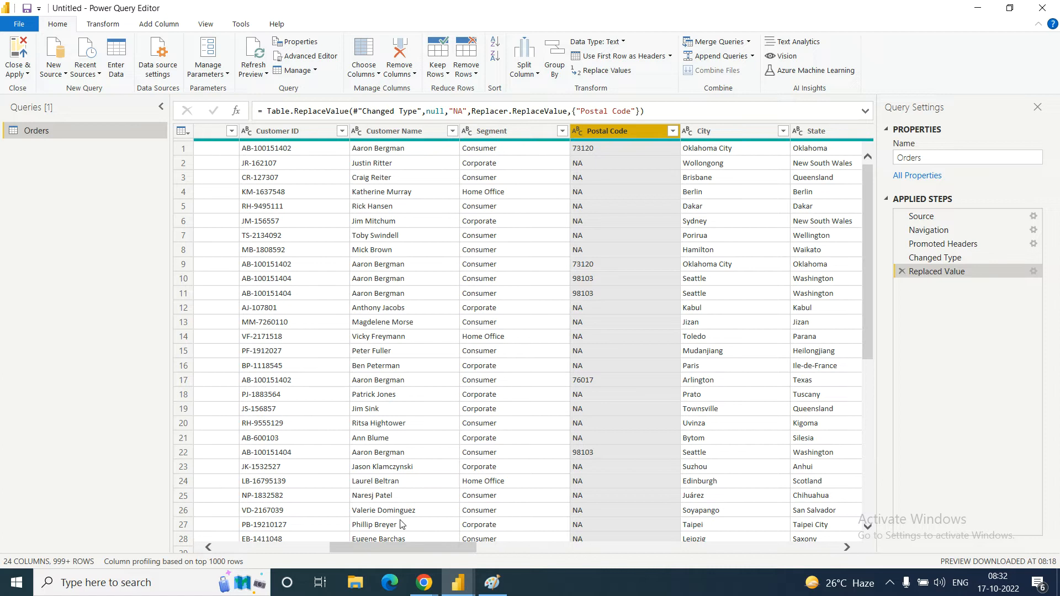
- Check the filter value lists of the Sales and Quantity columns, and return to the first columns of the table
left_click_drag(389, 550, 665, 551)
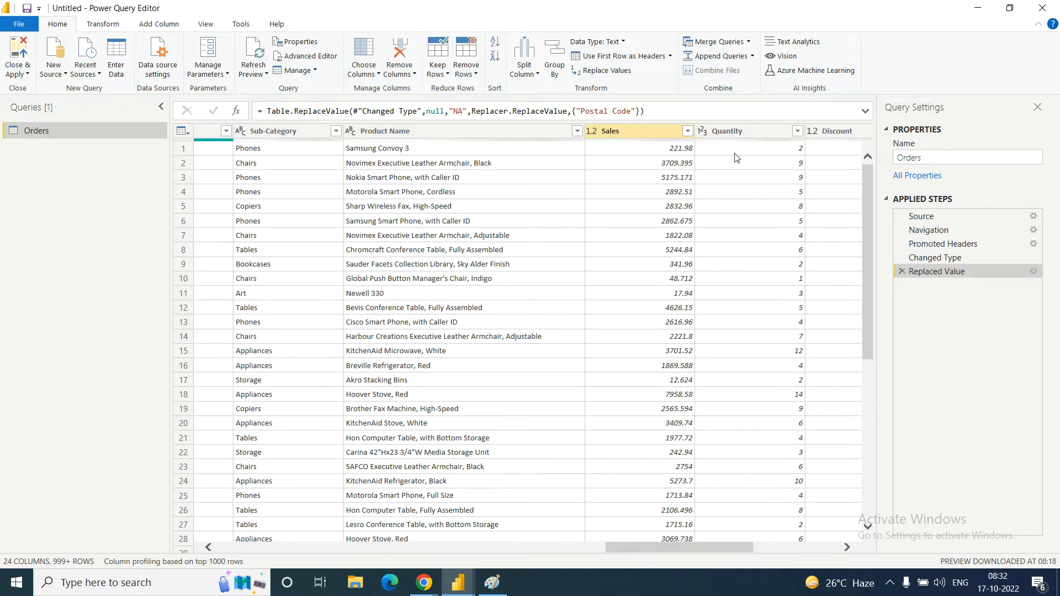
left_click_drag(651, 549, 703, 560)
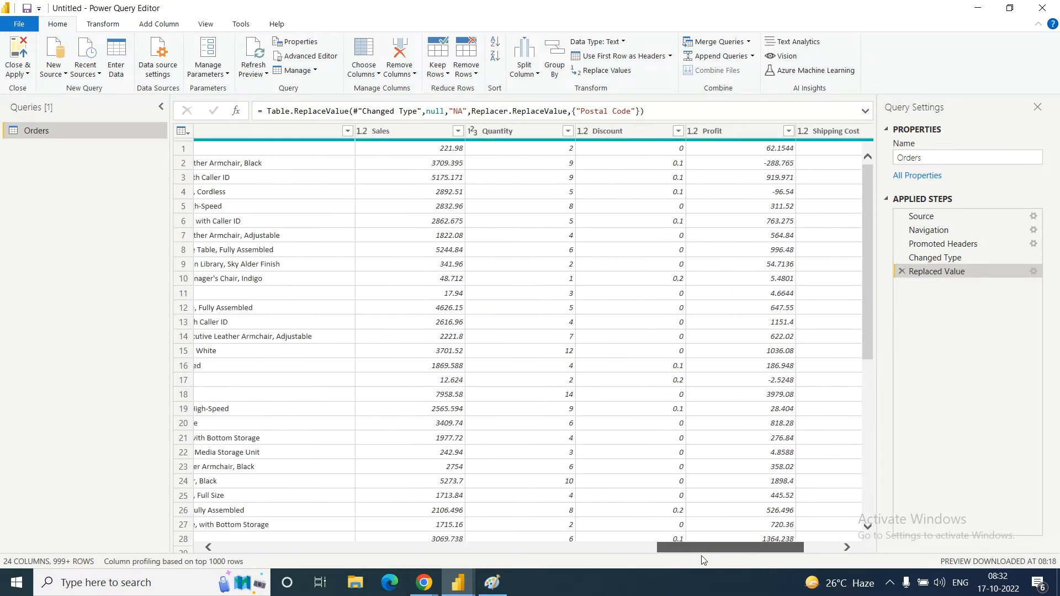
left_click(456, 132)
left_click(458, 131)
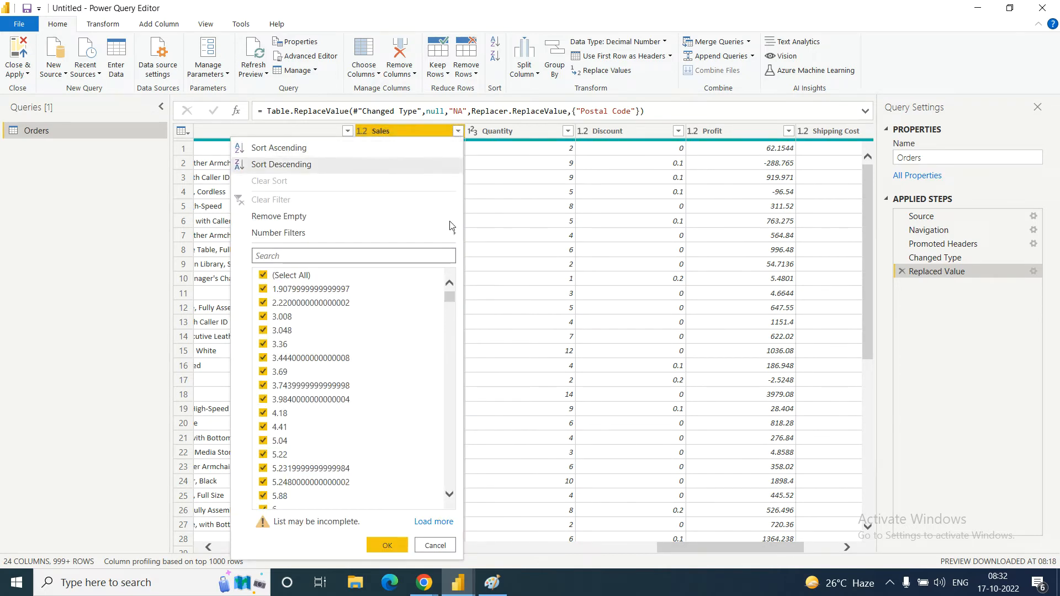
left_click(462, 129)
left_click(568, 130)
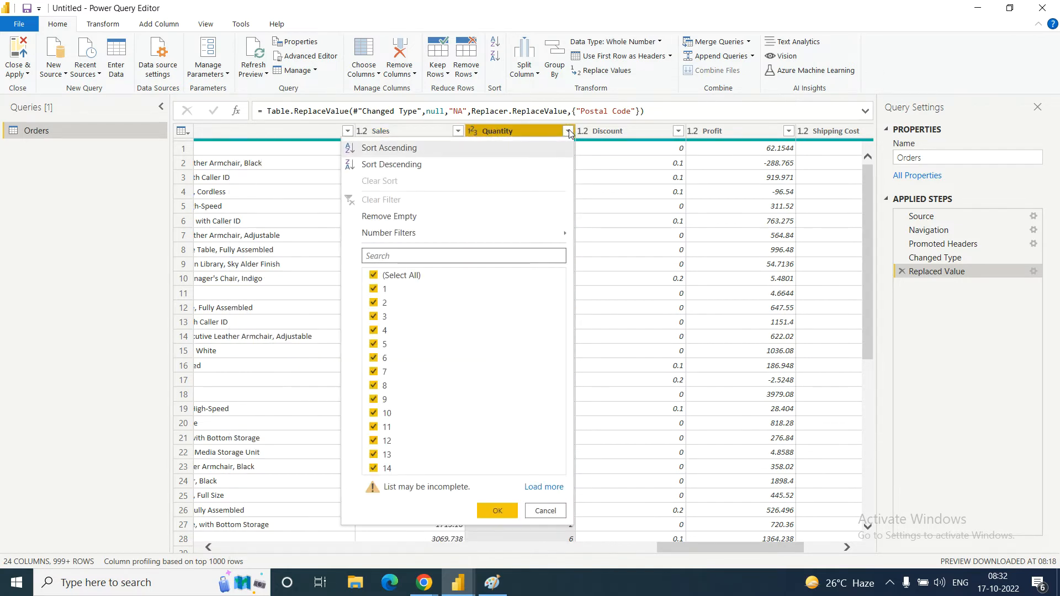
left_click(569, 131)
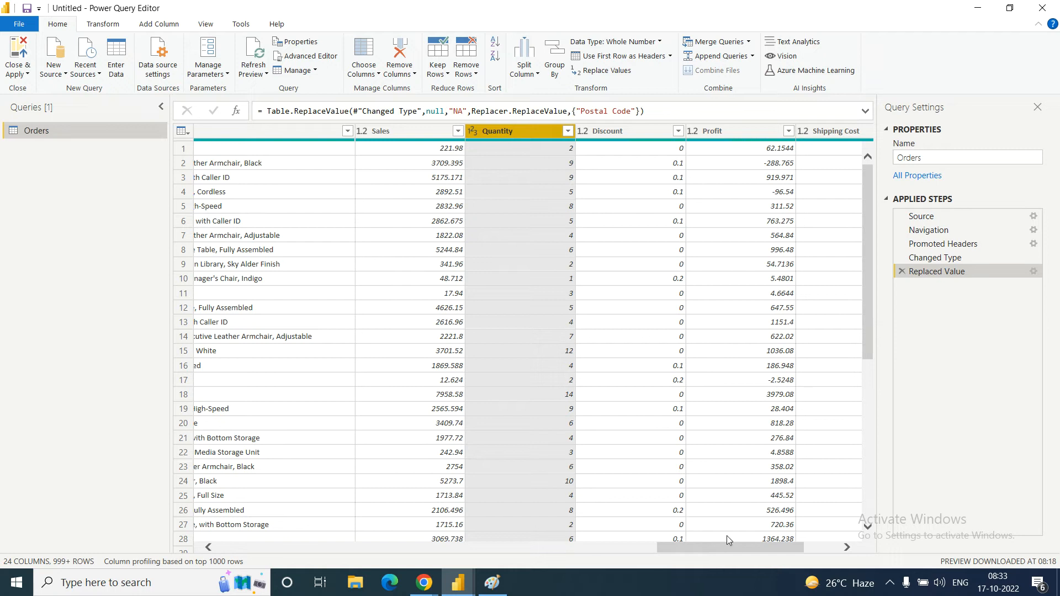
left_click_drag(707, 549, 420, 534)
left_click_drag(308, 514, 214, 499)
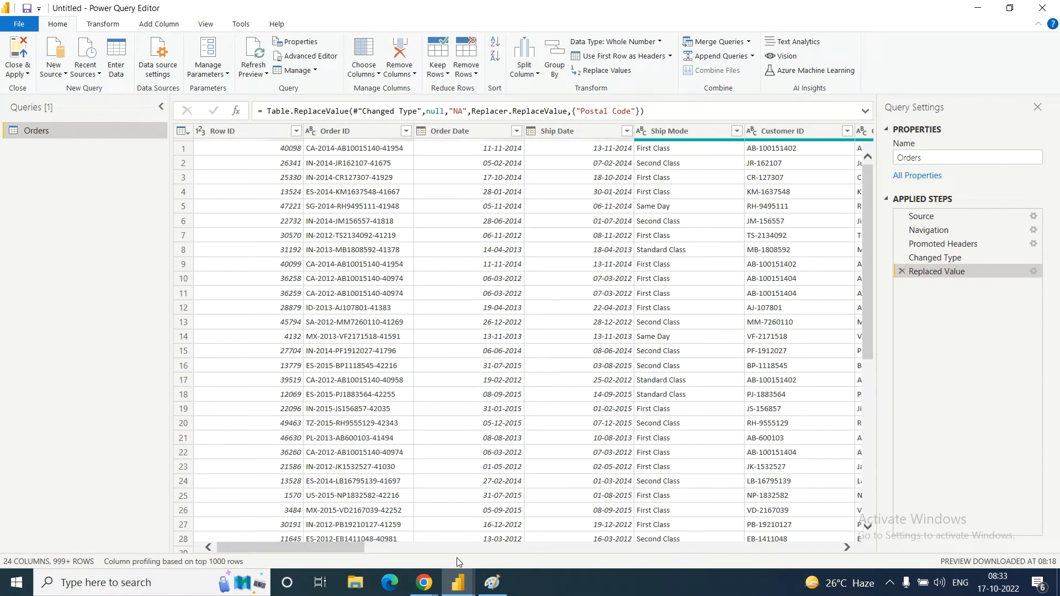
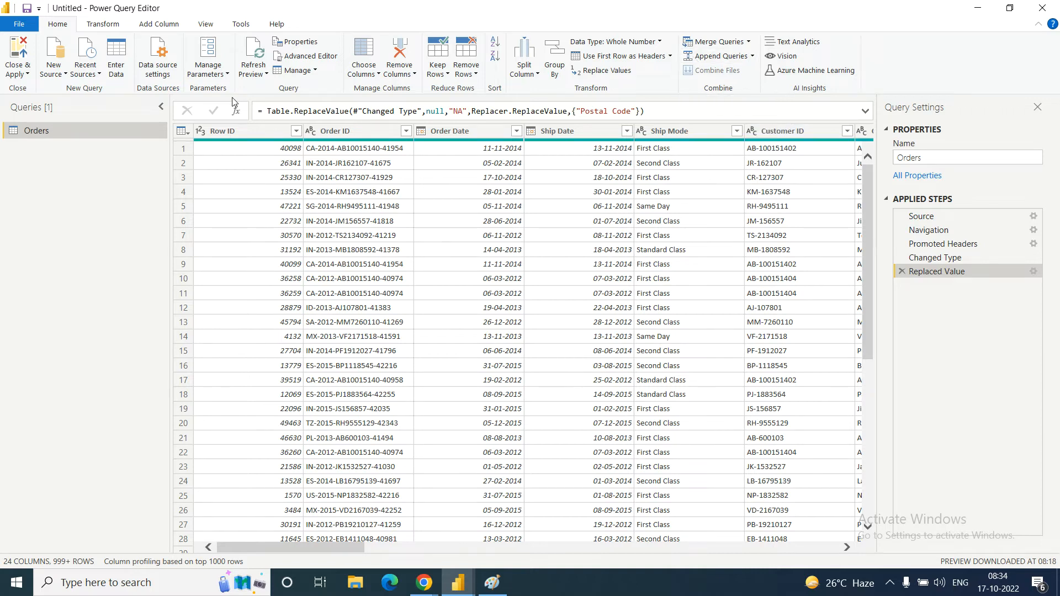
left_click(312, 71)
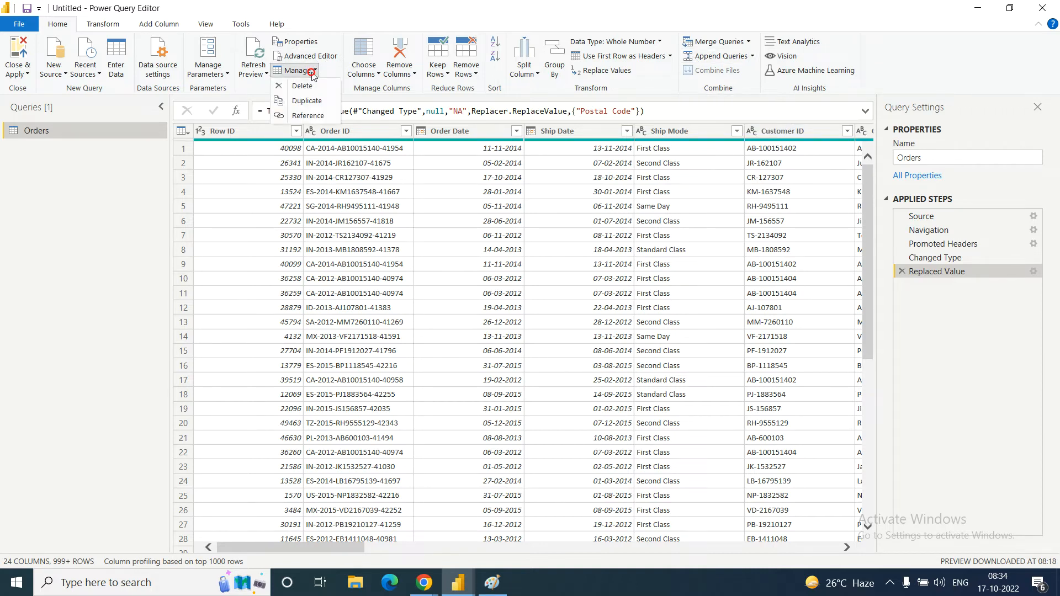
left_click(335, 76)
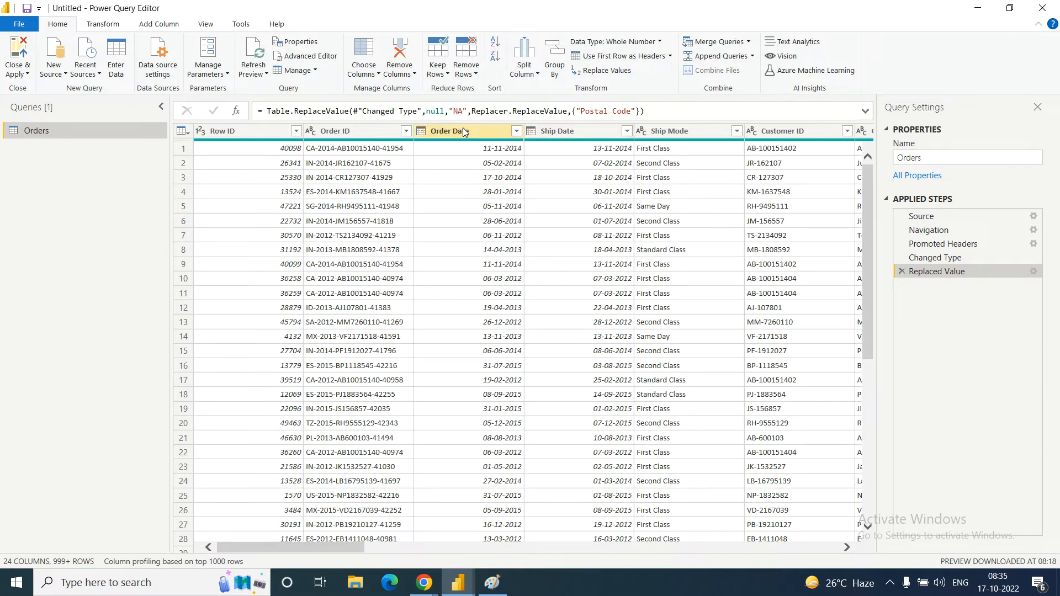
- Add a column with the year extracted from Order Date, and delete the Inserted Year step
left_click(446, 129)
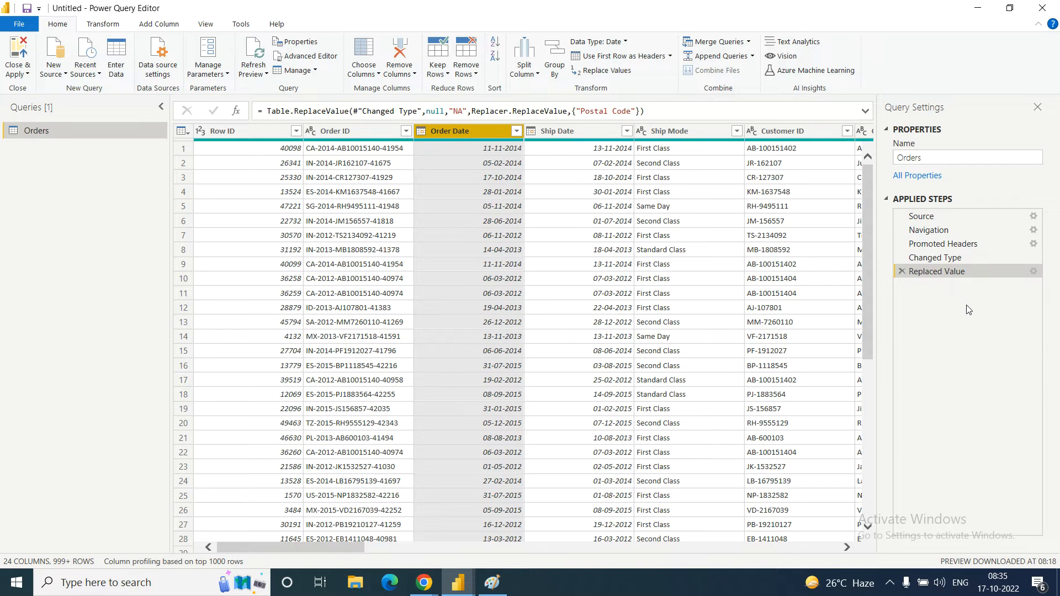
left_click(153, 26)
left_click(496, 74)
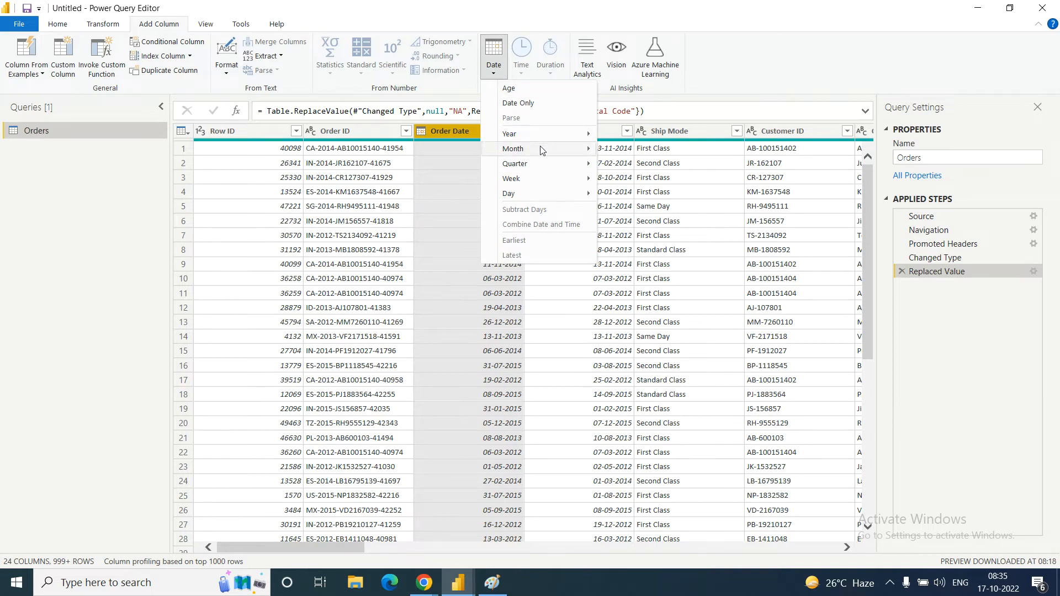
mouse_move(574, 138)
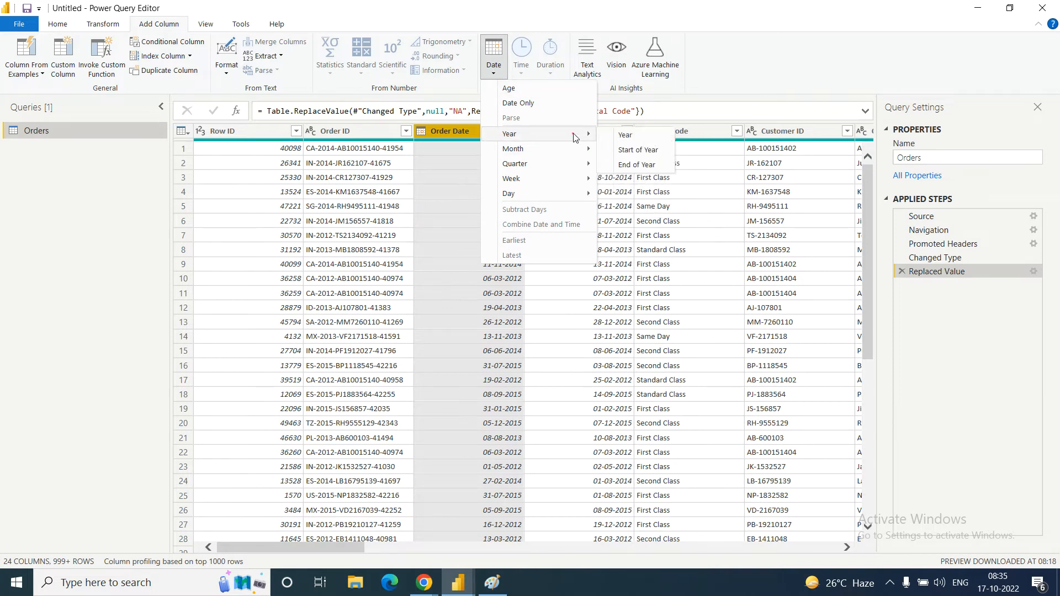
left_click(640, 137)
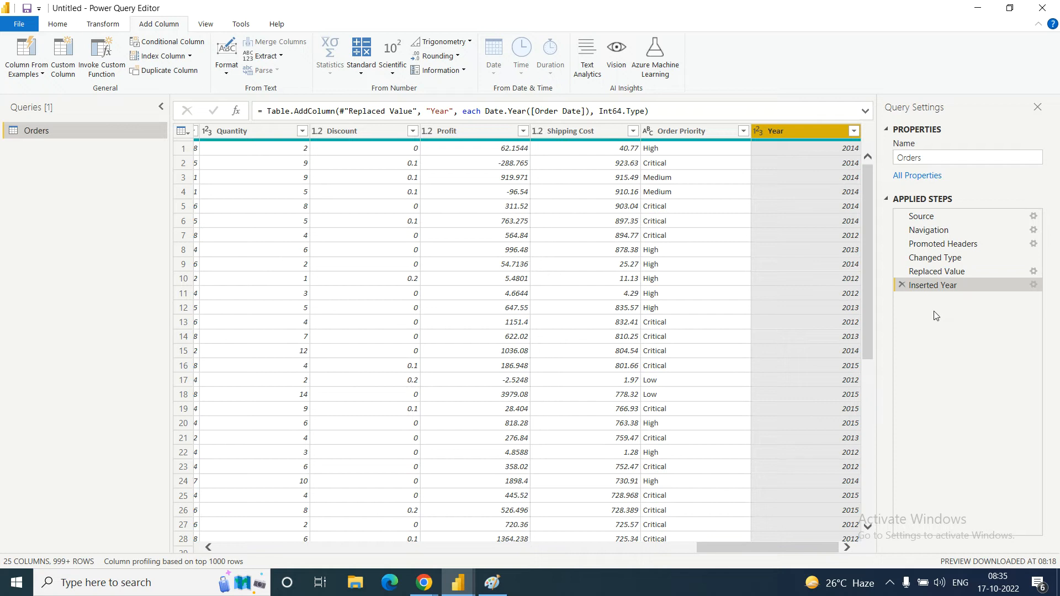
left_click(902, 285)
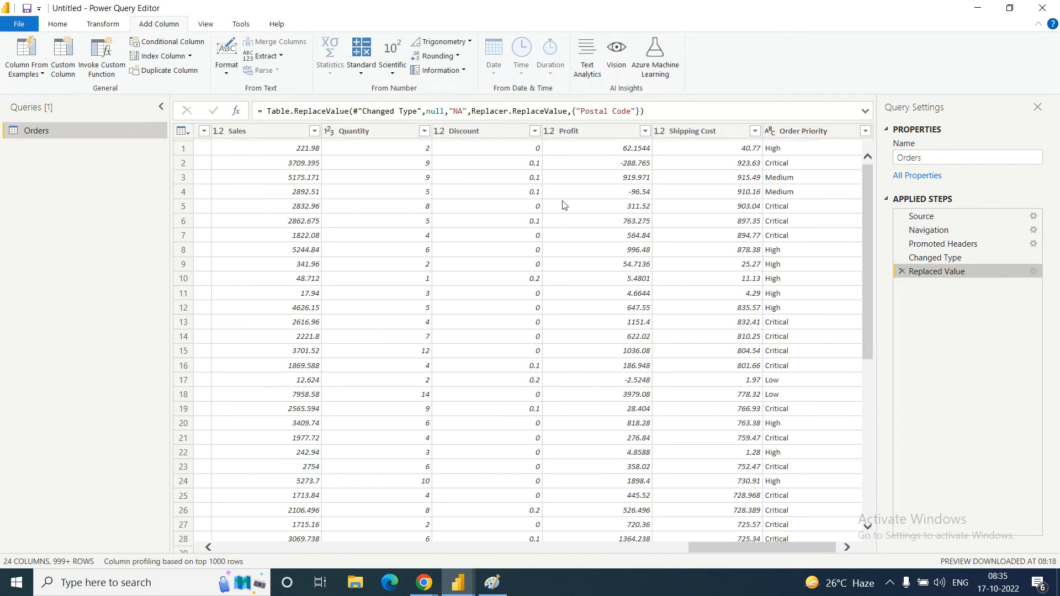
- Import the text file samp from the en_US-US folder as a new comma-delimited query
left_click_drag(754, 549, 308, 554)
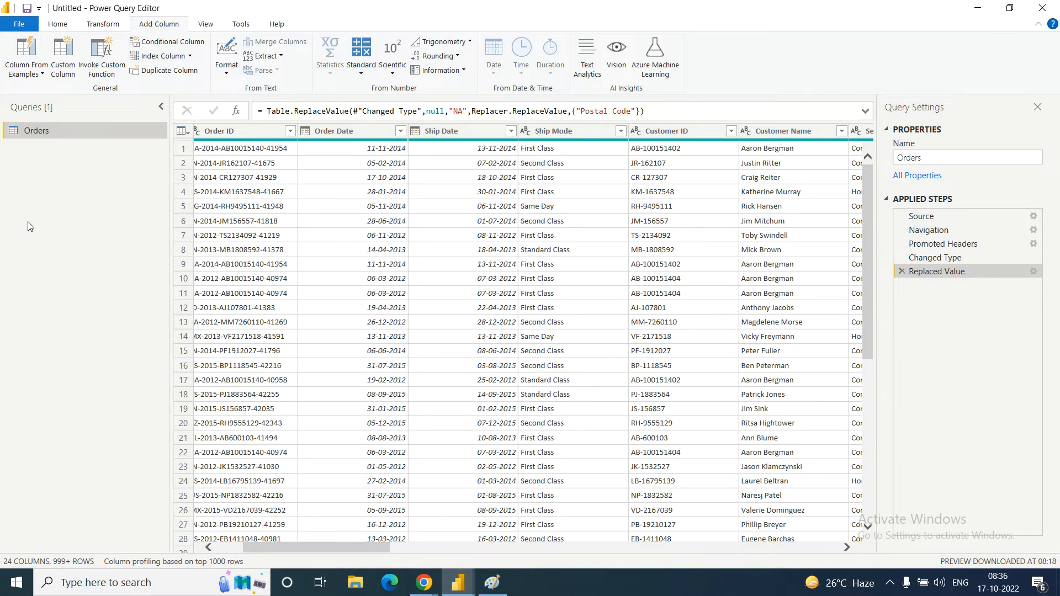
left_click(57, 24)
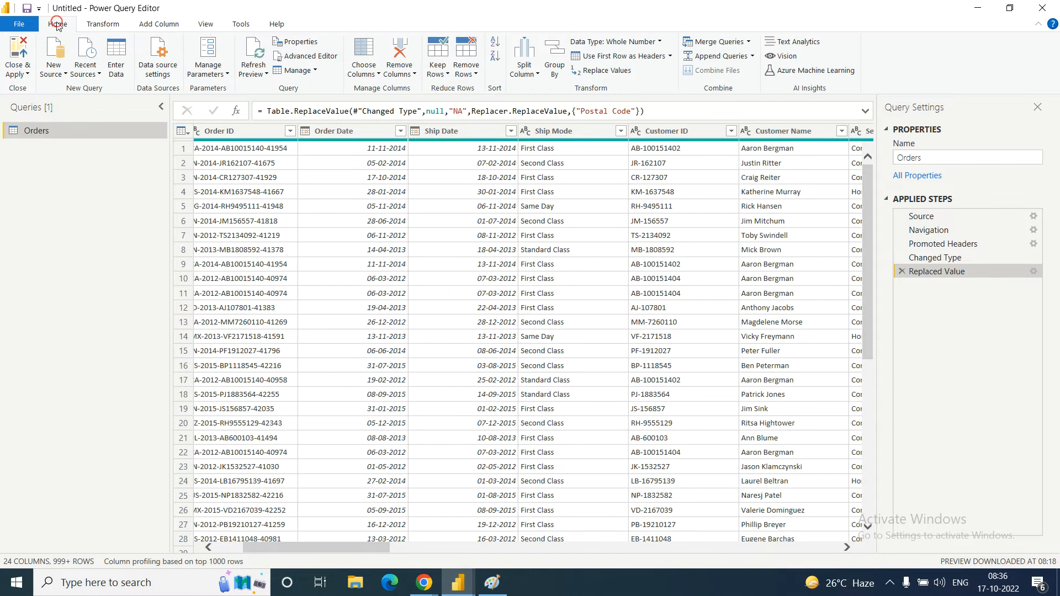
left_click(66, 76)
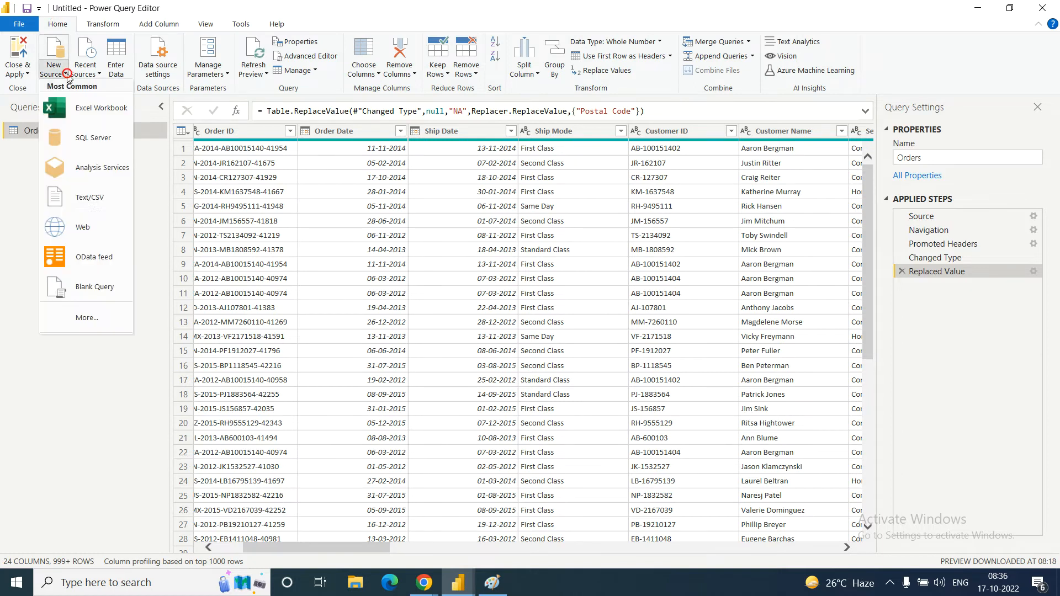
left_click(91, 198)
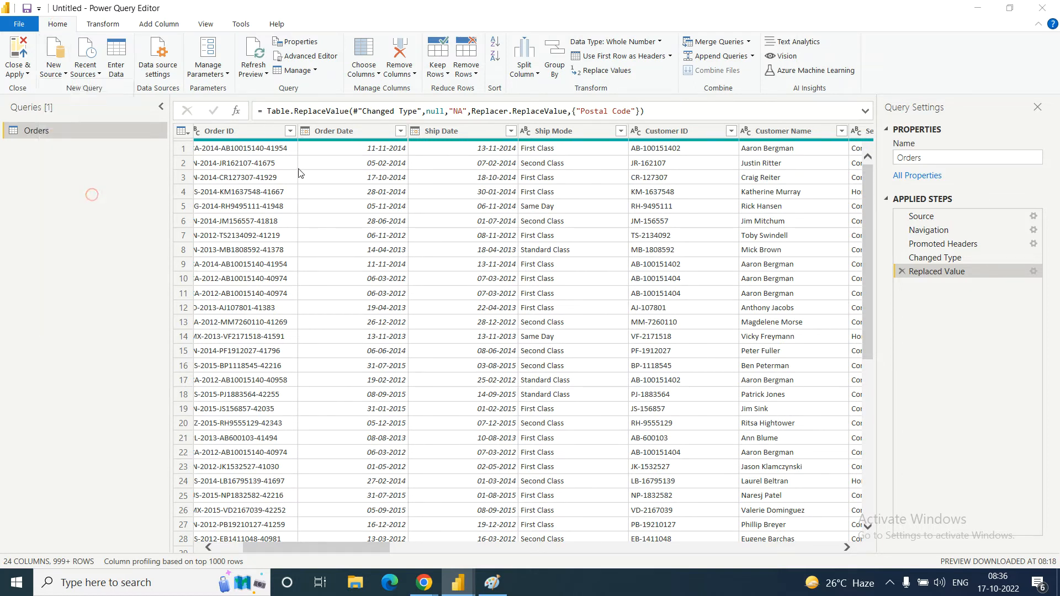
double_click(175, 103)
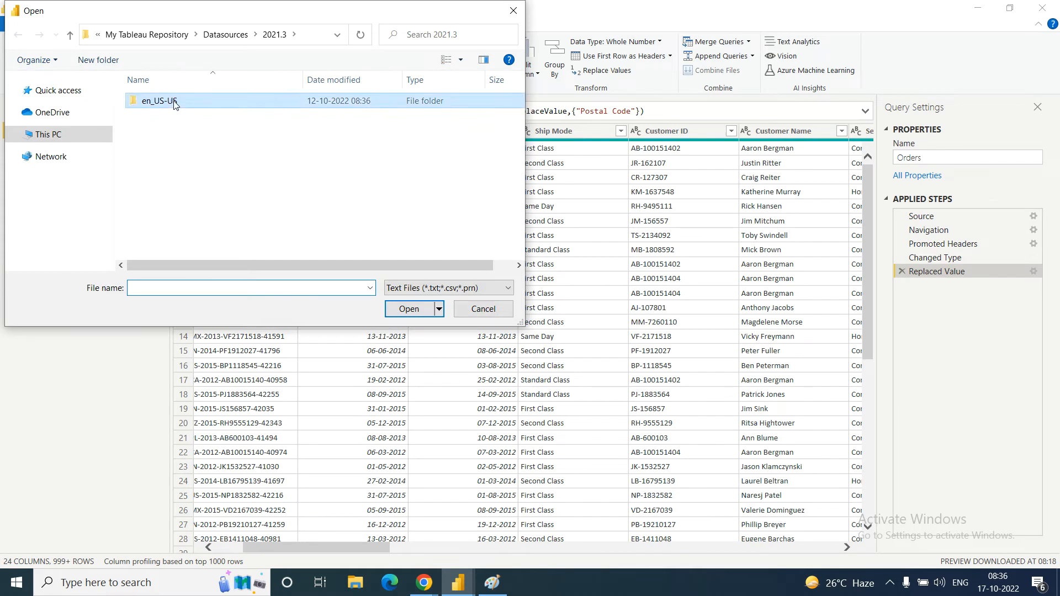
left_click(166, 102)
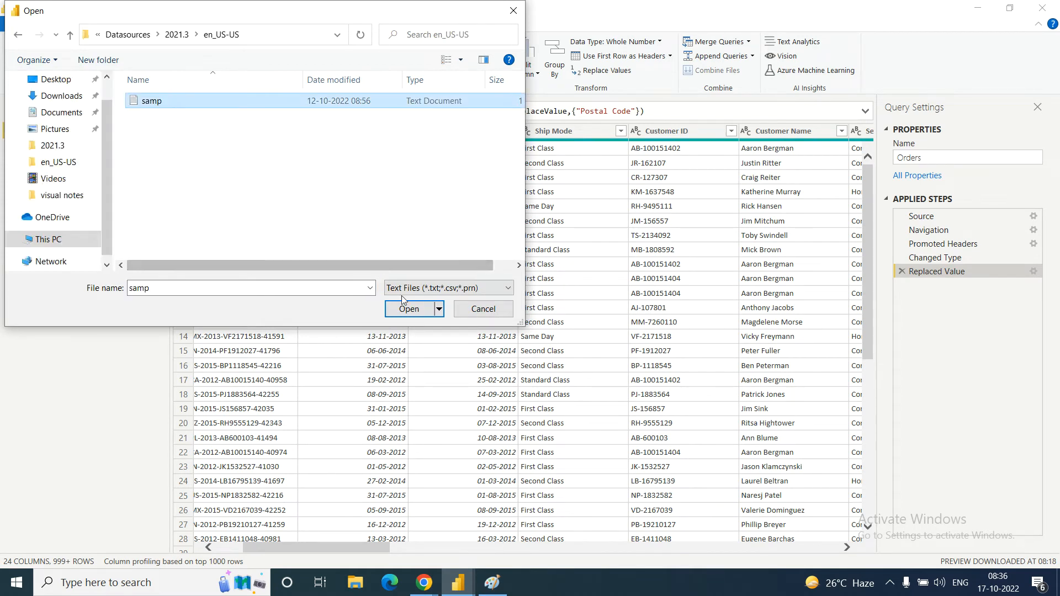
left_click(409, 309)
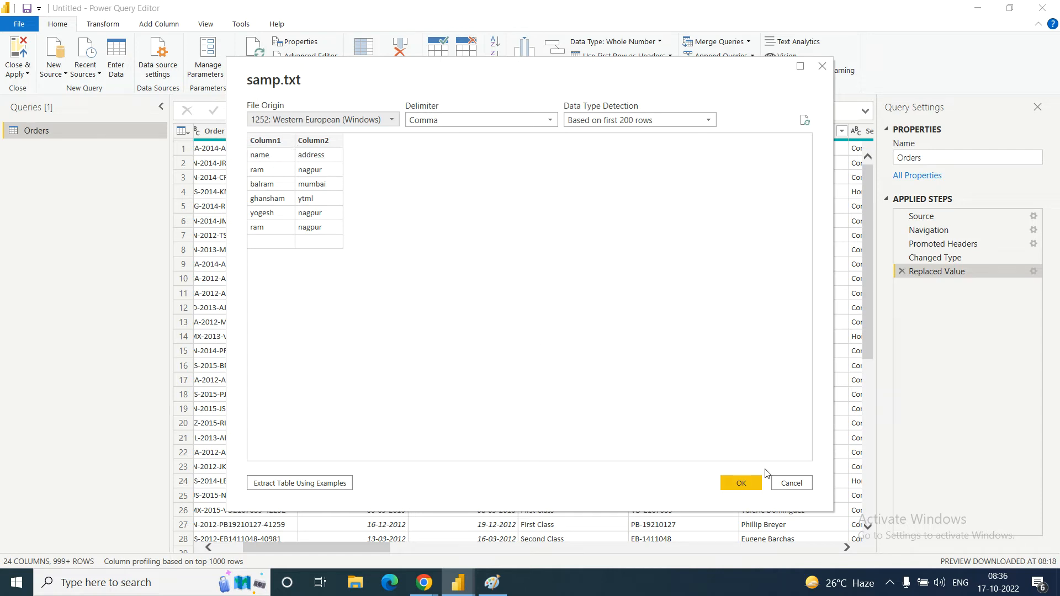
left_click(739, 484)
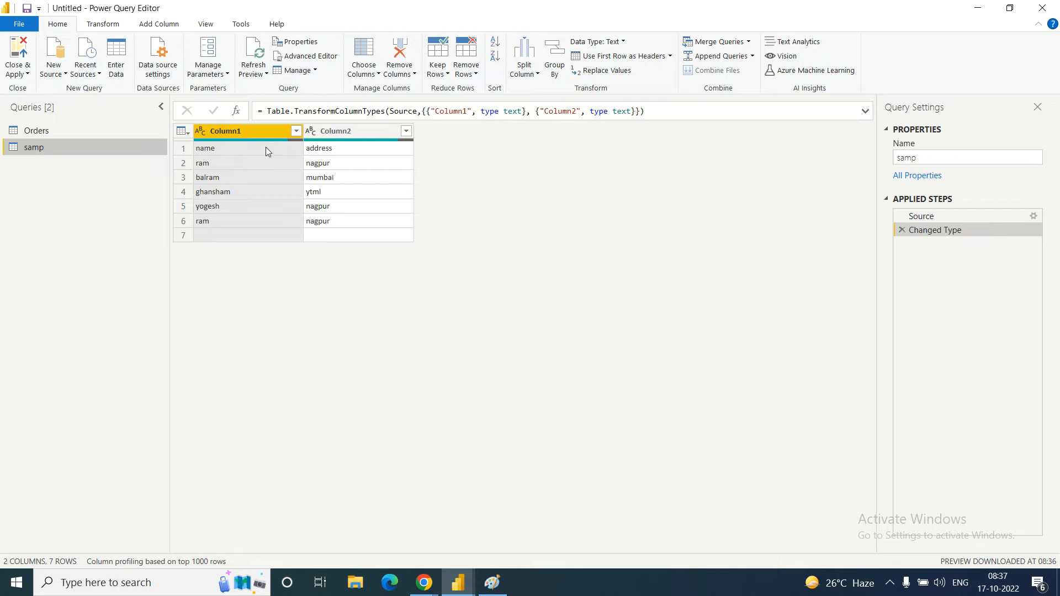
- Use the first row of the samp query as headers, and compare the query with Orders
left_click(669, 57)
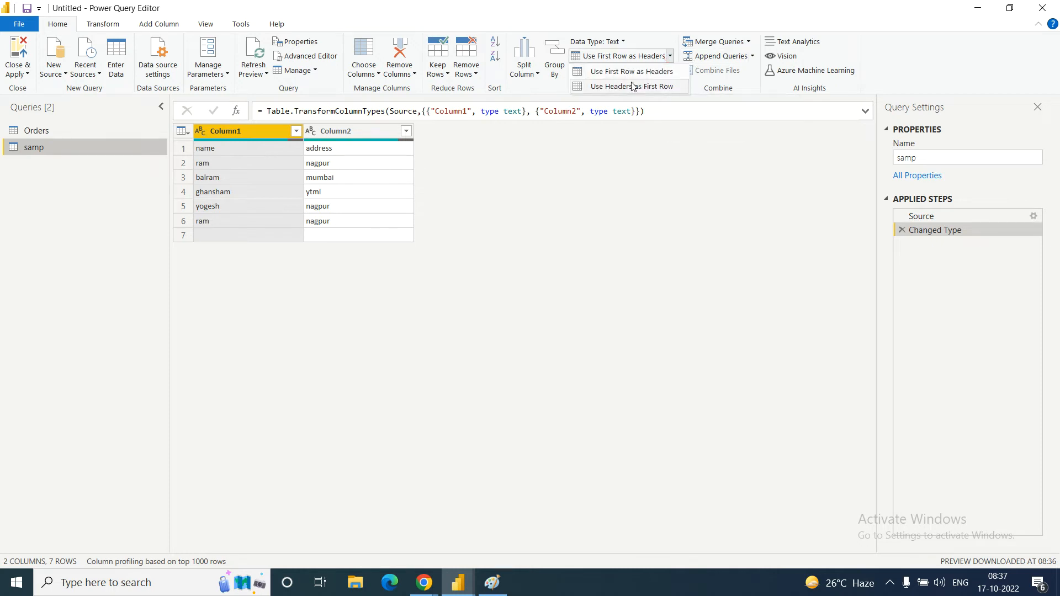
left_click(617, 72)
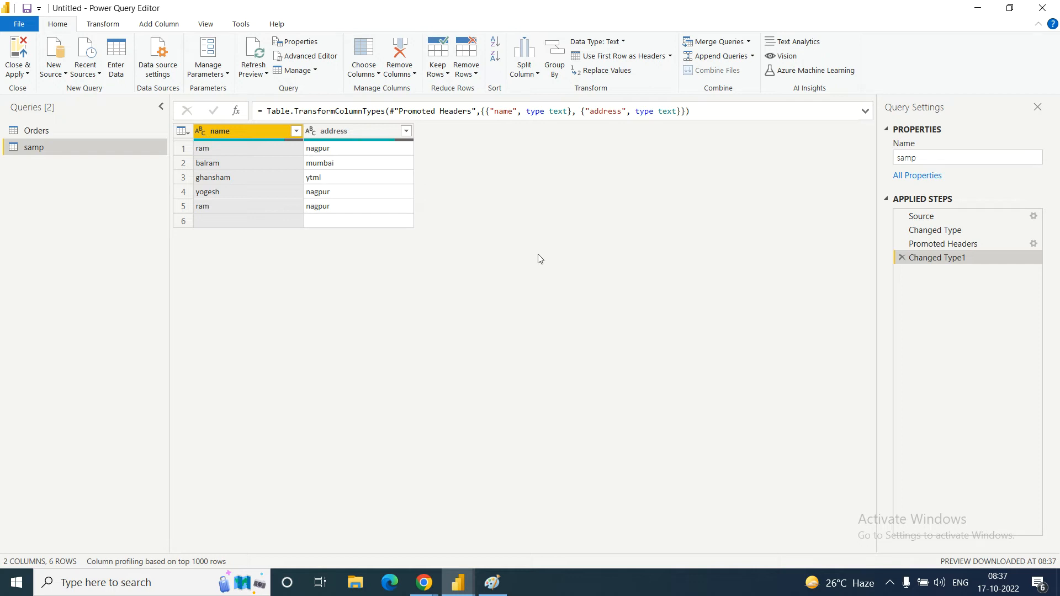
left_click(38, 135)
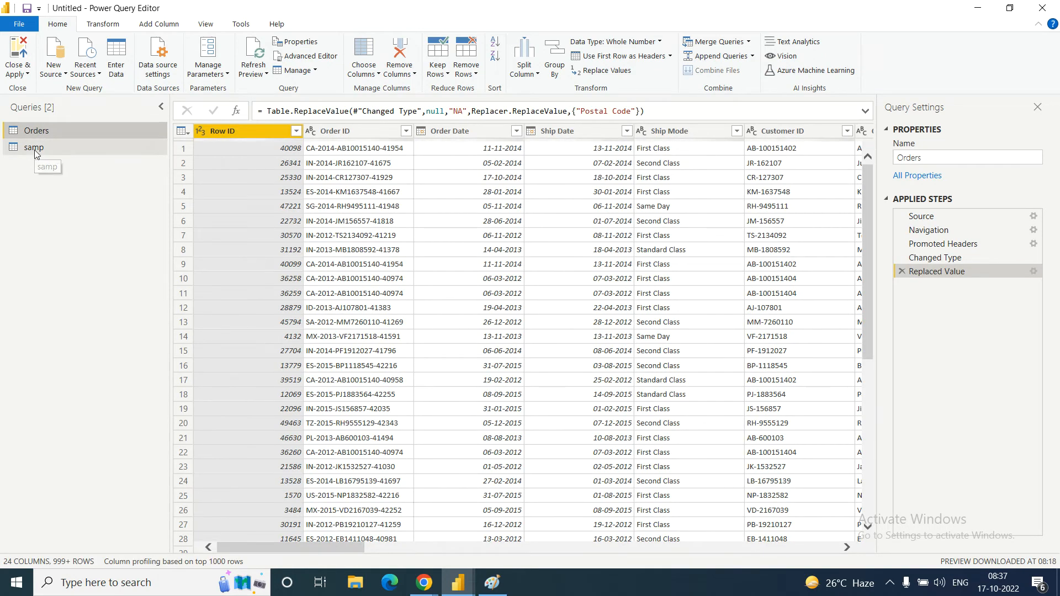
left_click(35, 148)
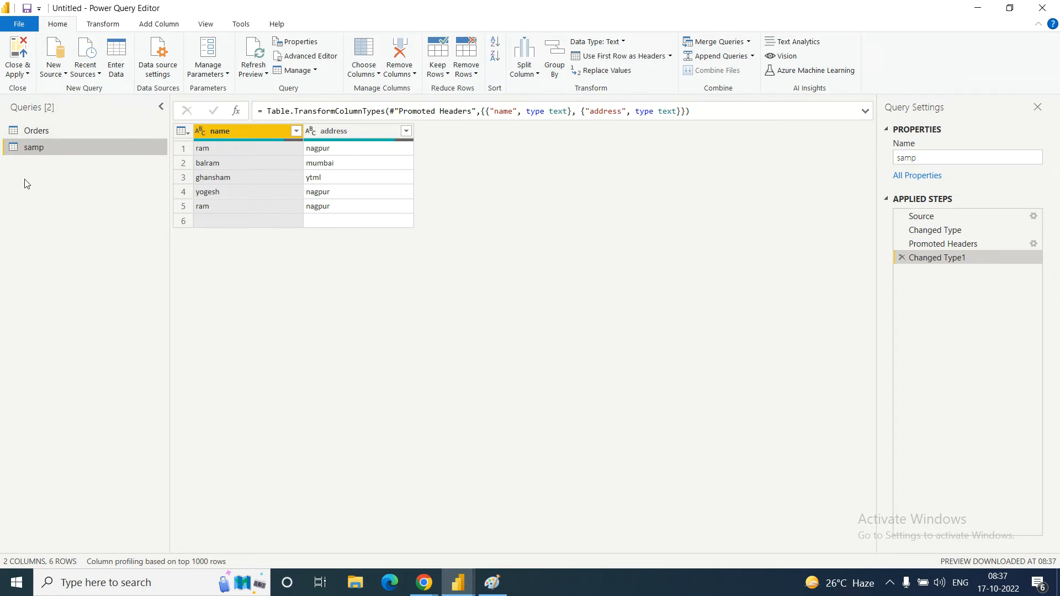
- Rename the samp query as sample
left_click(922, 160)
type("le")
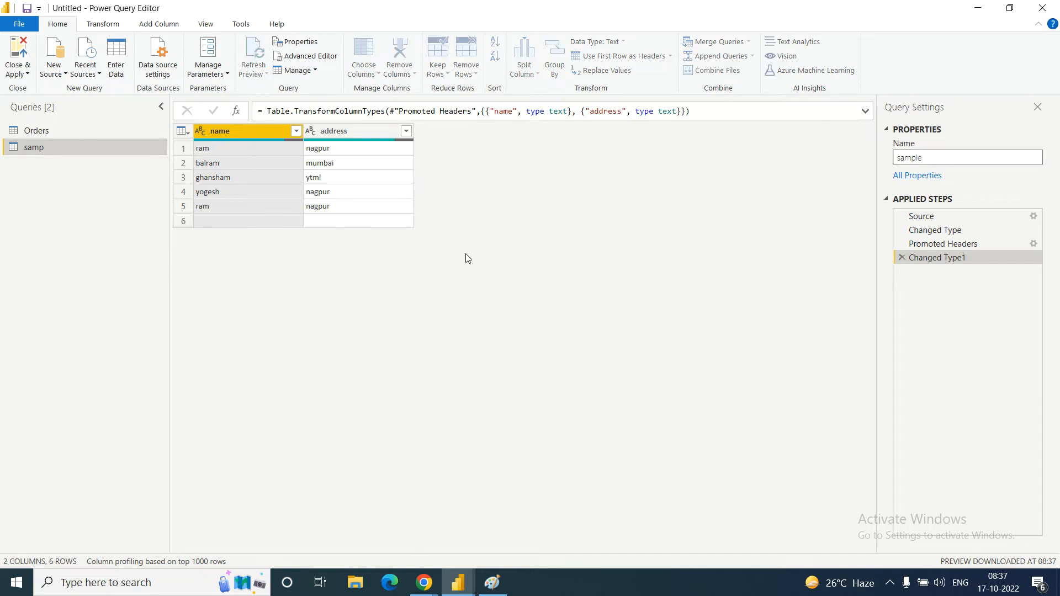
key("Return")
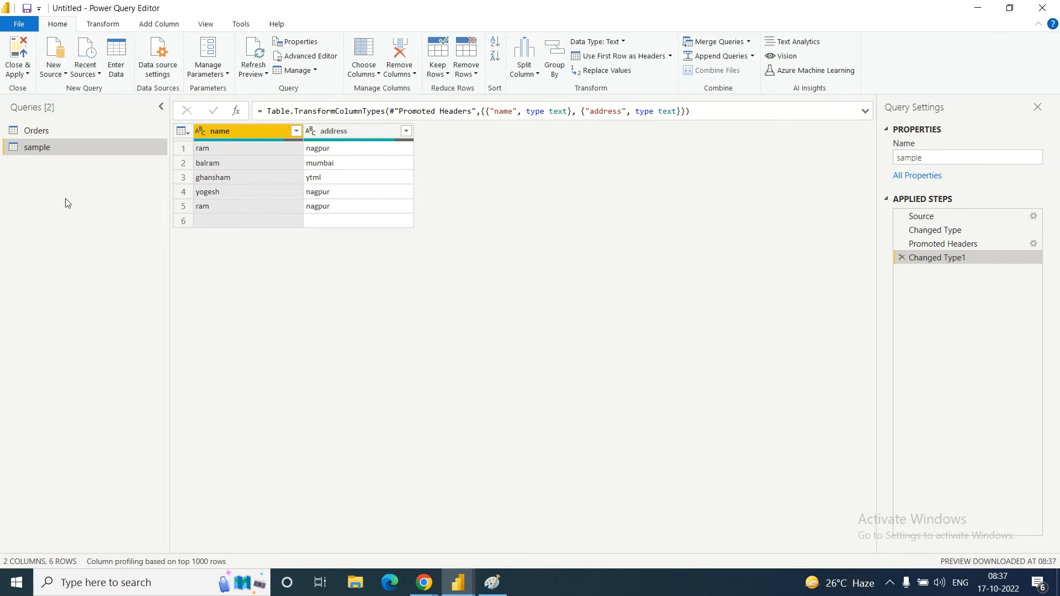
- Return to the Orders query and compare the commands for transforming existing columns with those for adding new columns
left_click(42, 135)
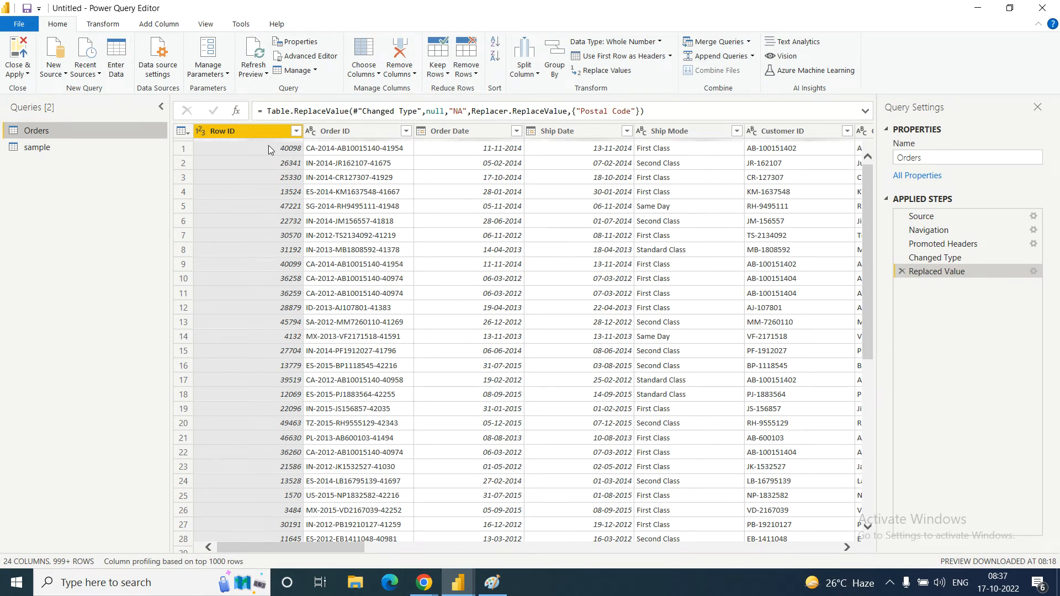
left_click(99, 26)
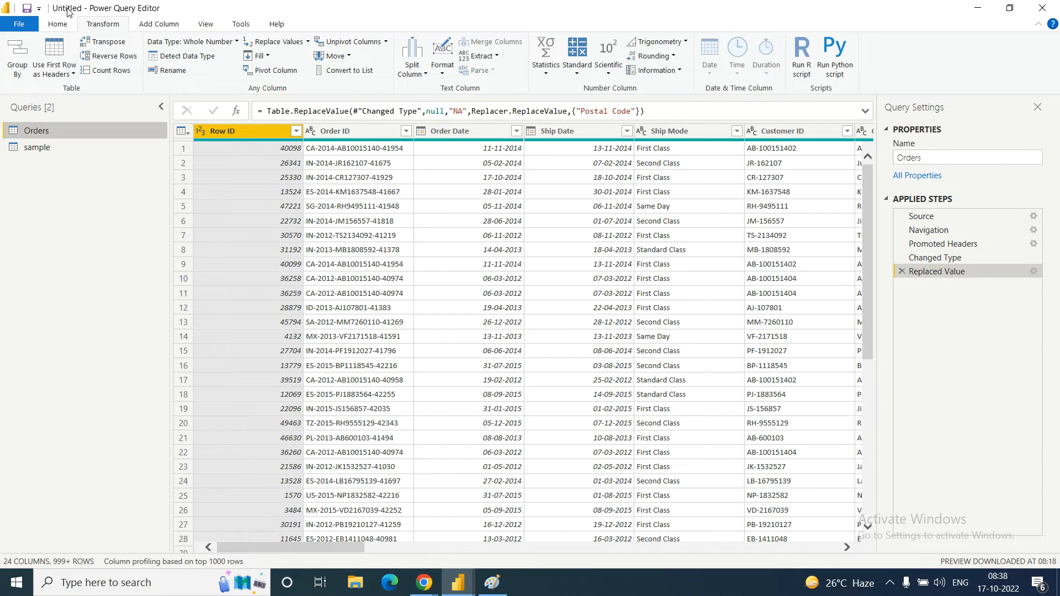
left_click(57, 25)
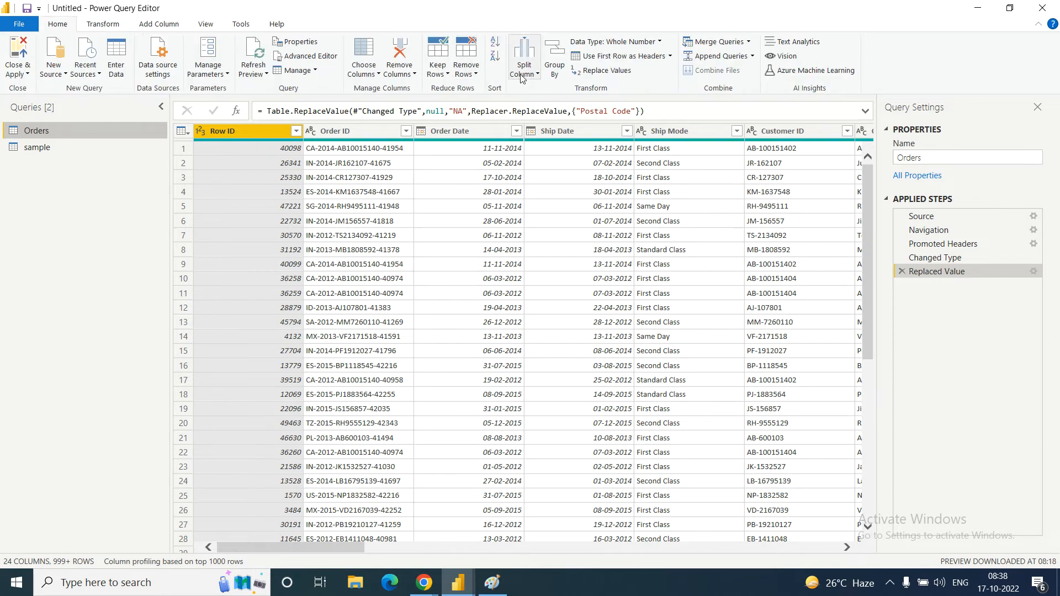
left_click(103, 26)
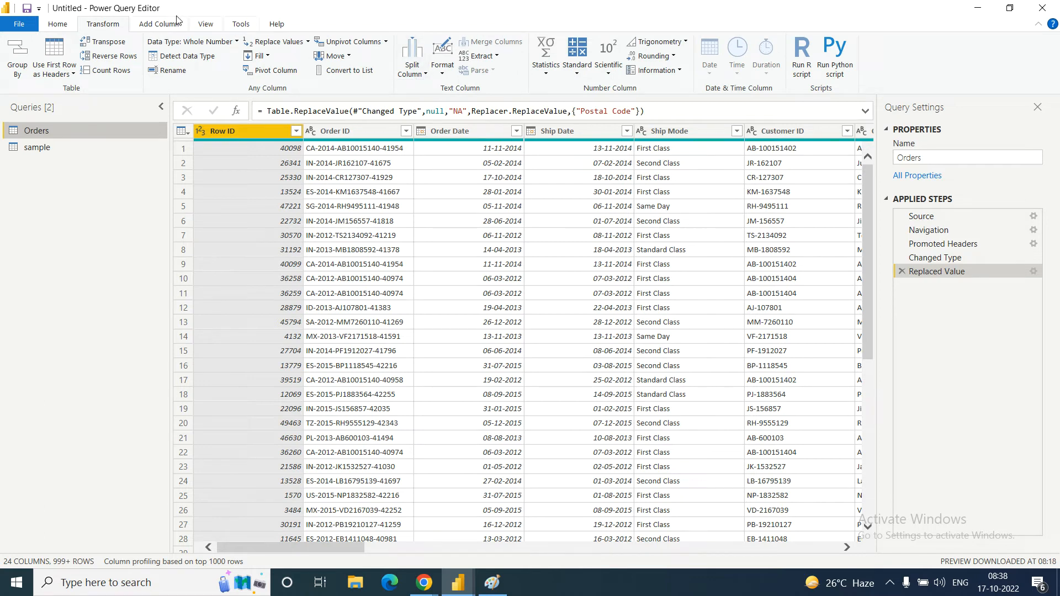
left_click(158, 25)
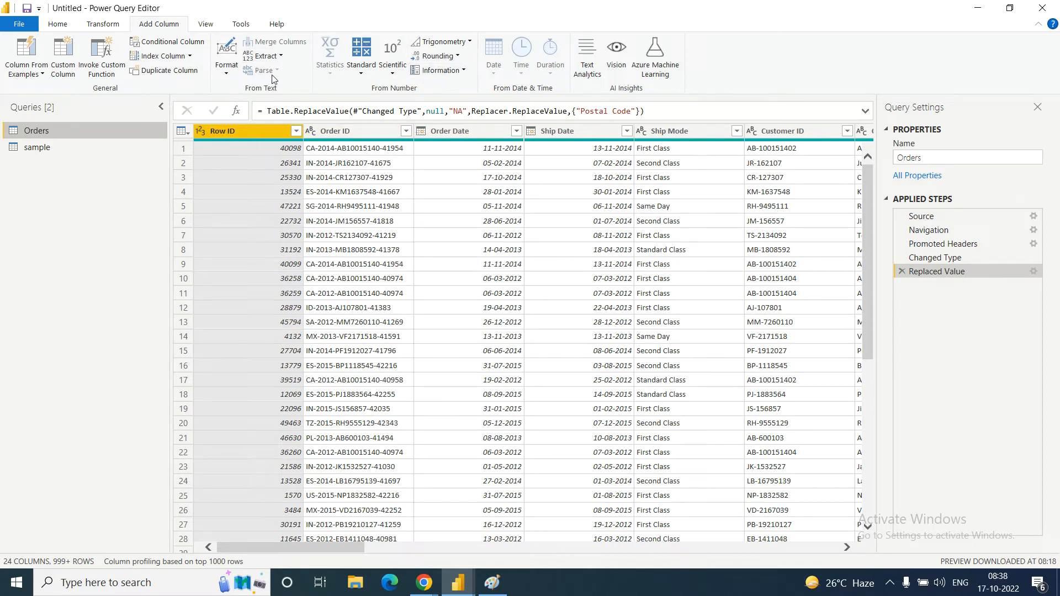
left_click(103, 24)
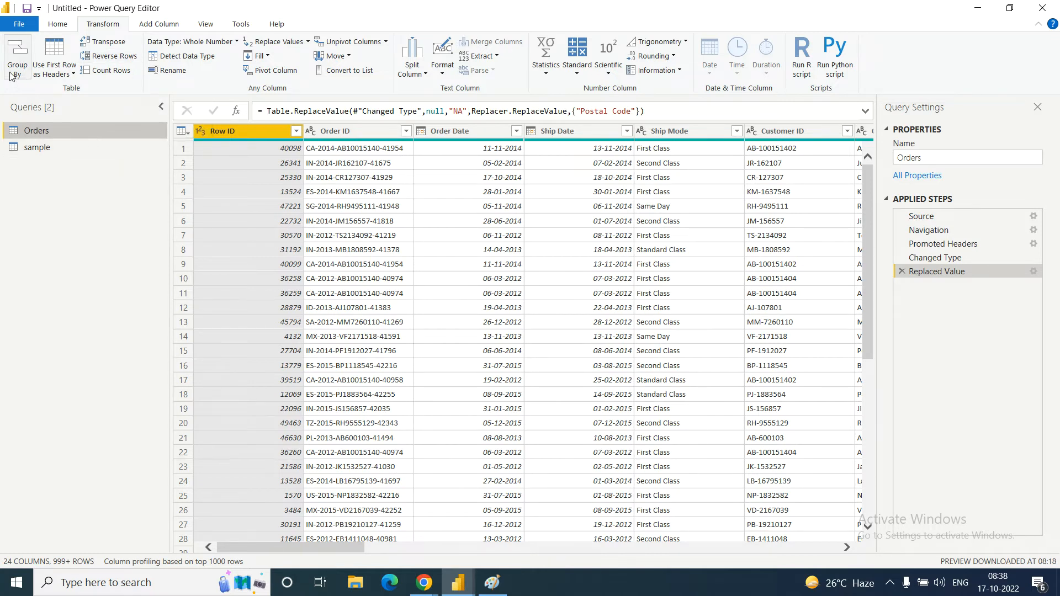
left_click(58, 25)
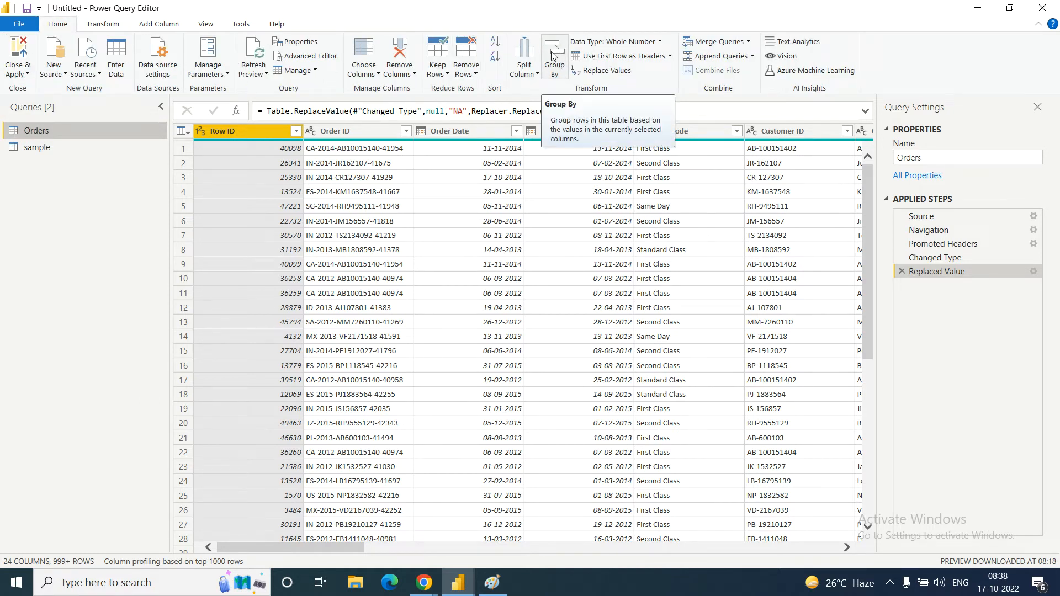
- Count the rows of the Orders query, and delete the Counted Rows step
left_click(102, 25)
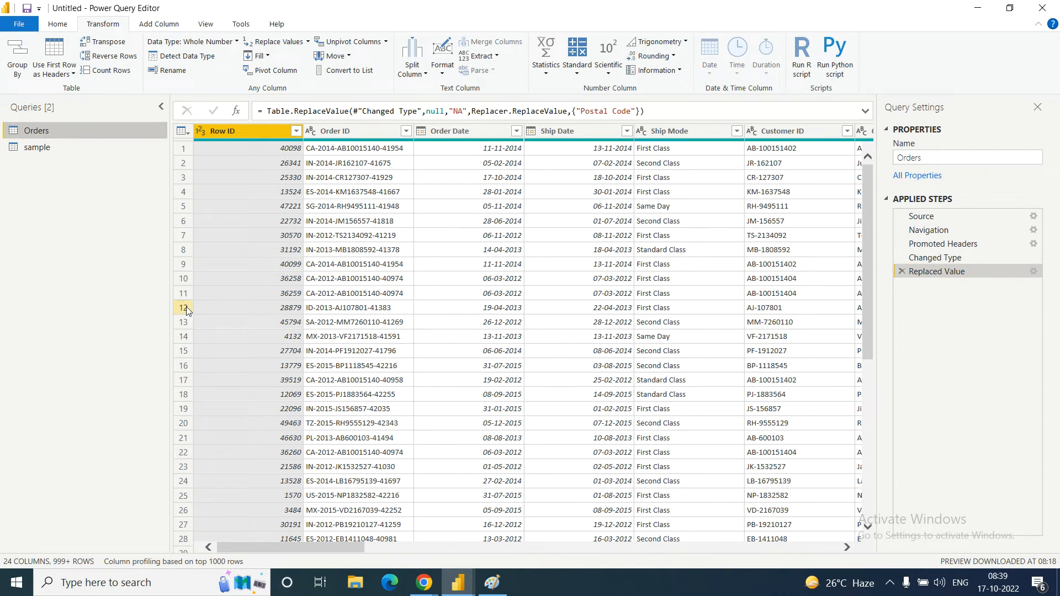
left_click(110, 71)
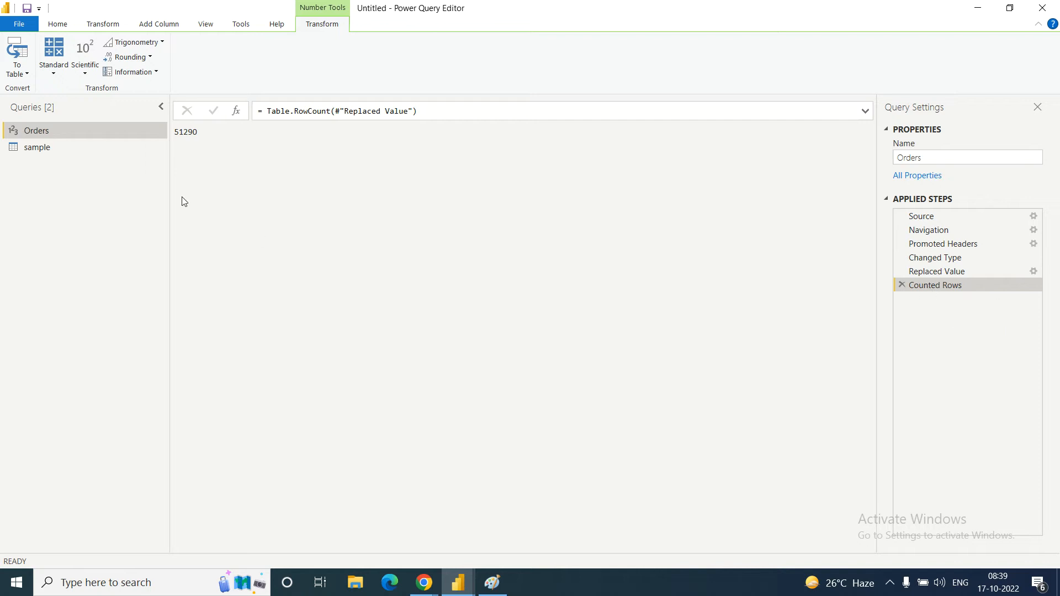
left_click(901, 283)
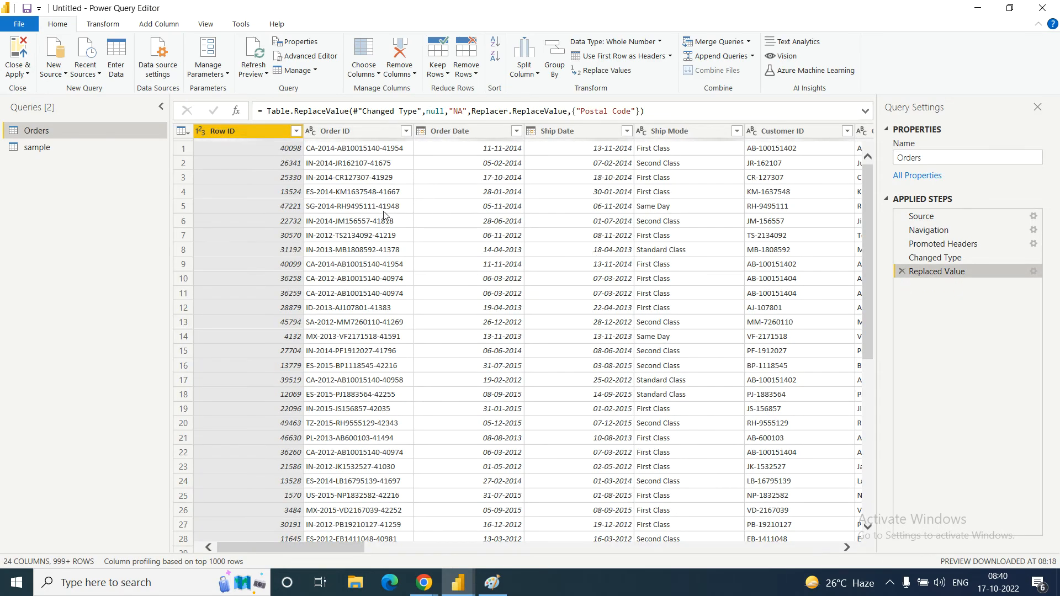
- Review the data type choices for the Row ID column, change its type to Text, and delete the Changed Type1 step
left_click(104, 24)
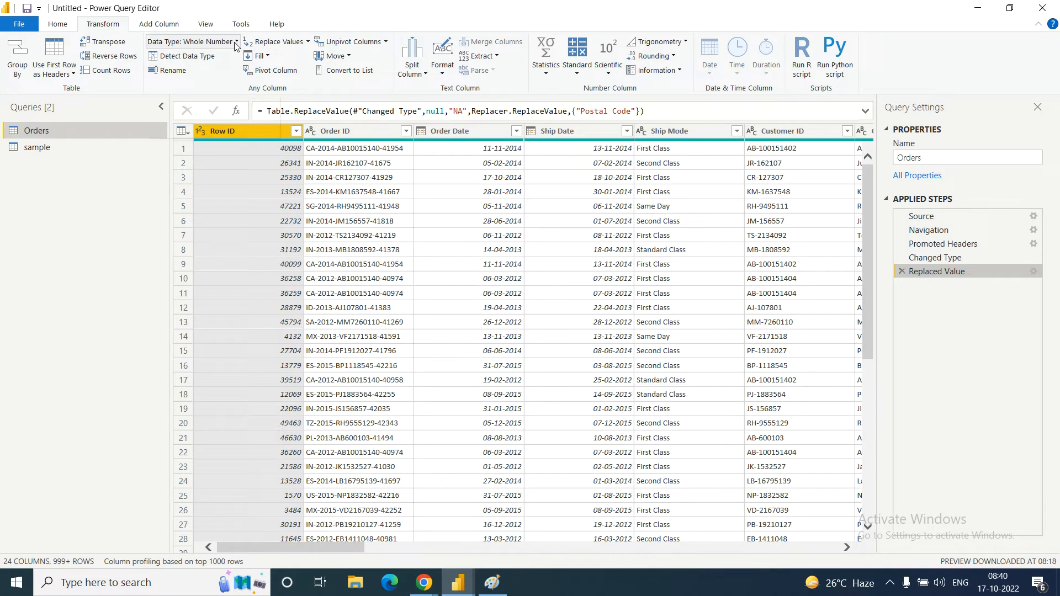
left_click(200, 132)
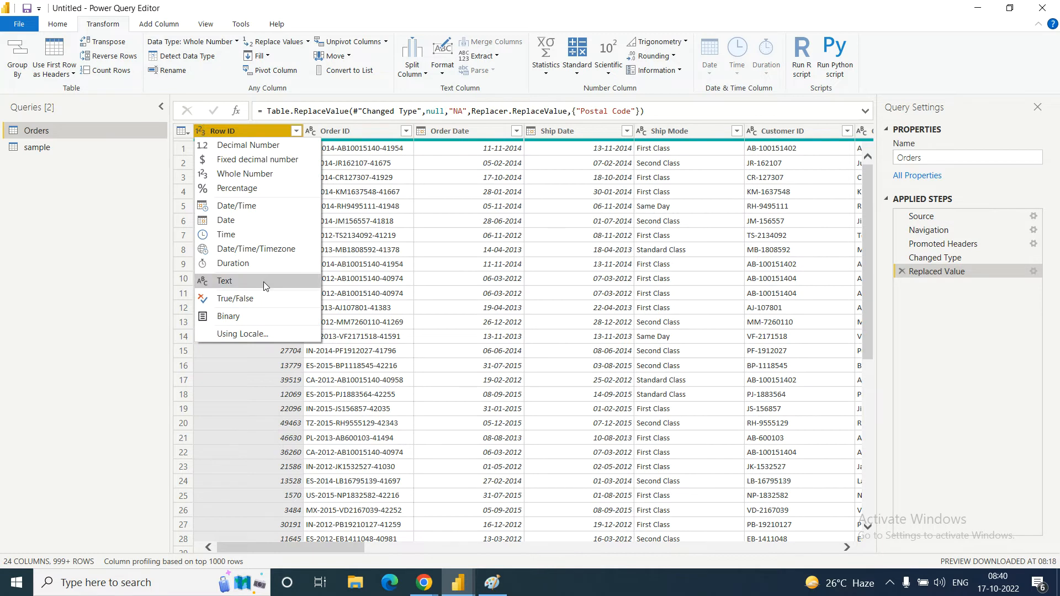
left_click(105, 203)
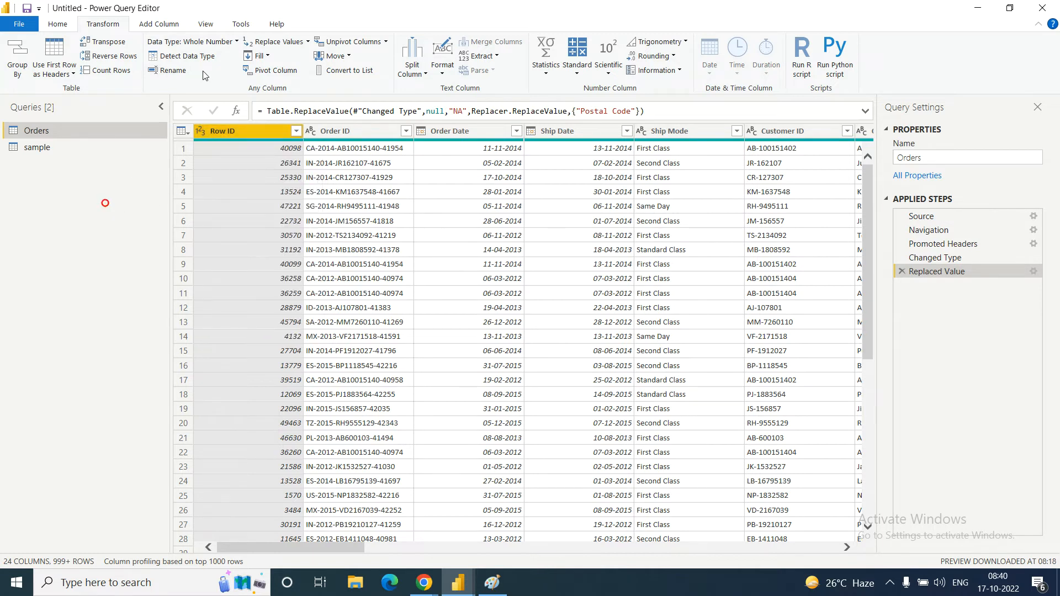
left_click(236, 41)
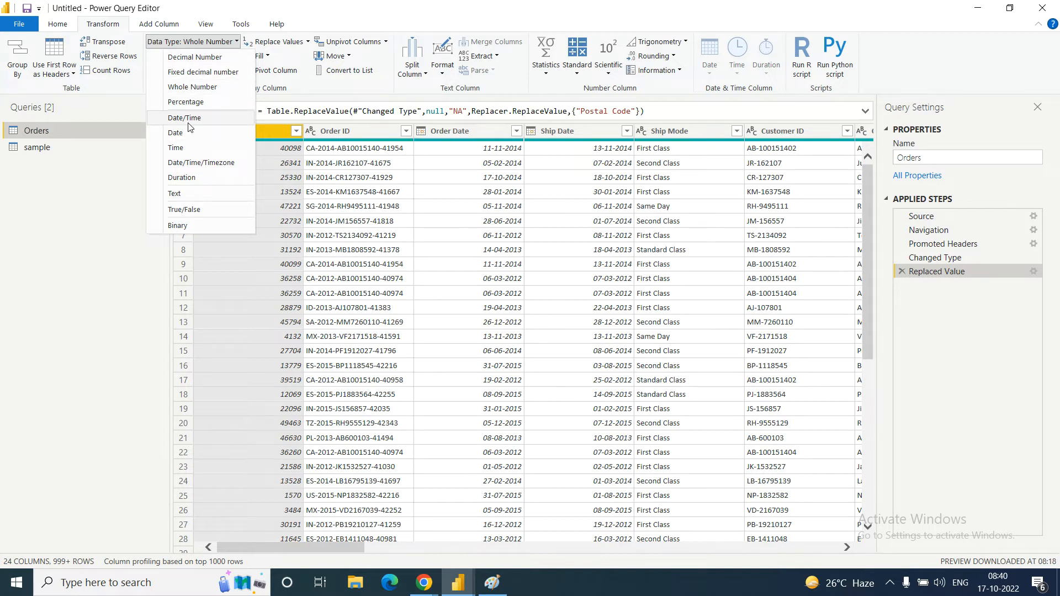
left_click(120, 250)
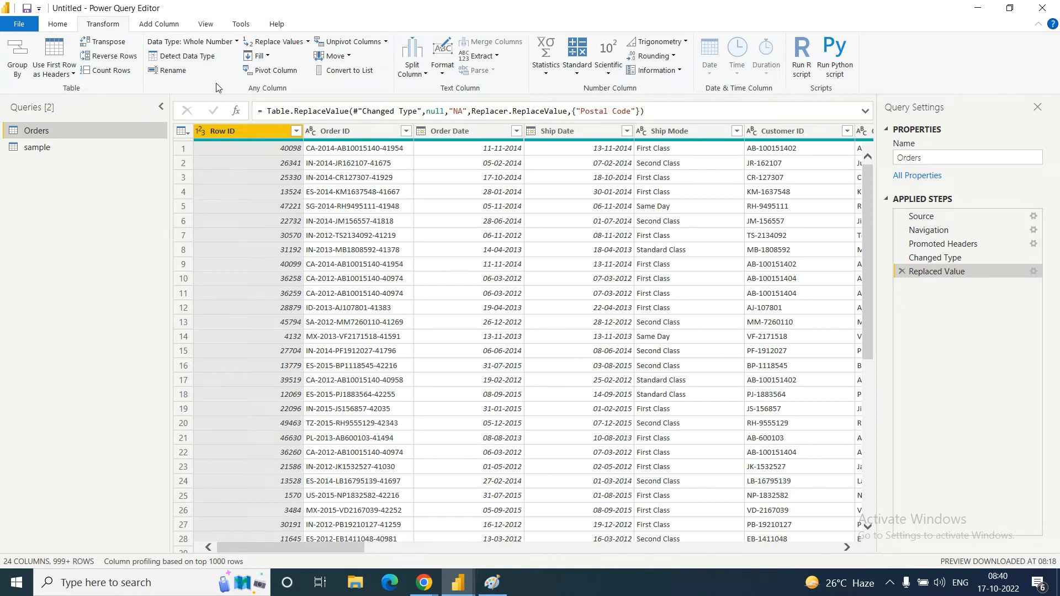
left_click(237, 42)
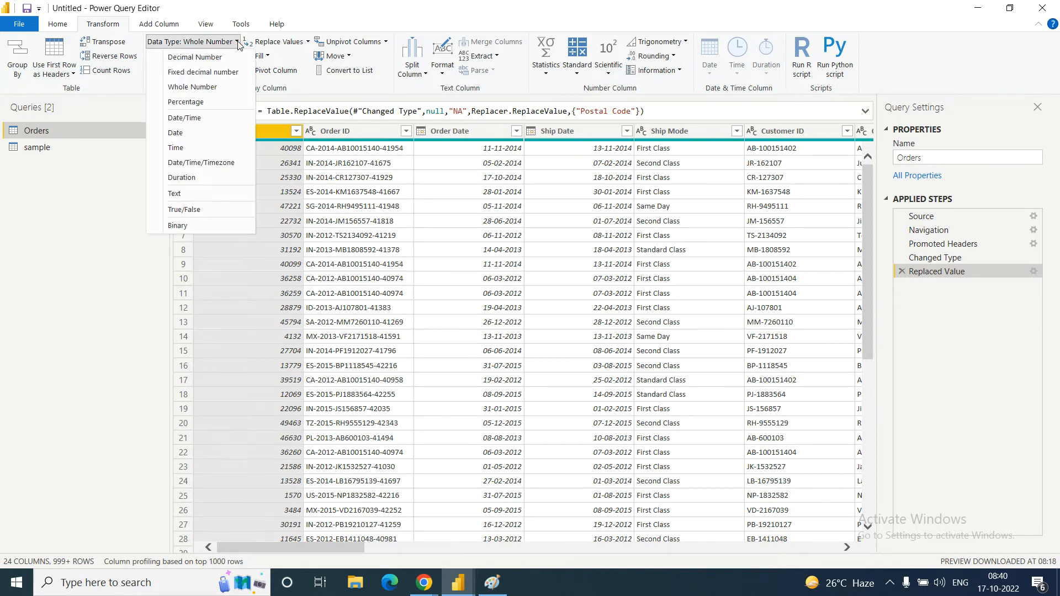
left_click(184, 193)
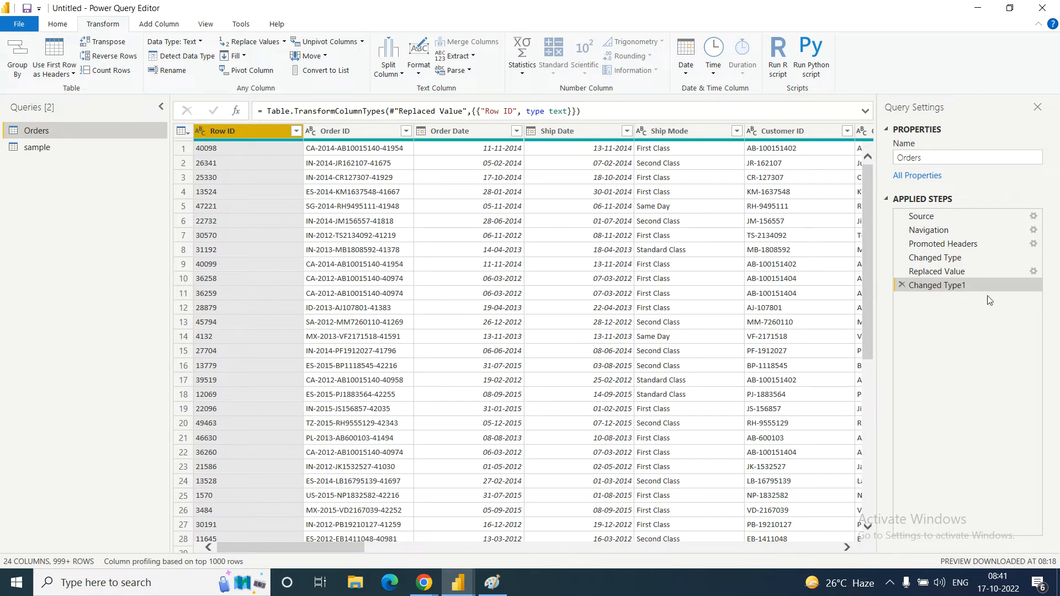
left_click(902, 285)
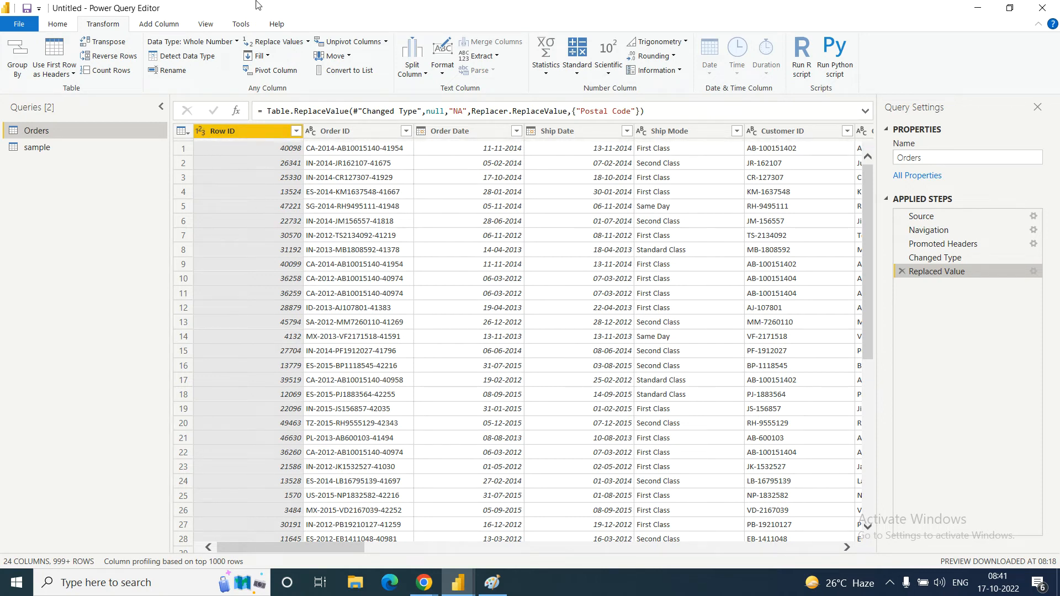
- Review the available data types, and change the Order Date column's type to Date/Time
left_click(236, 43)
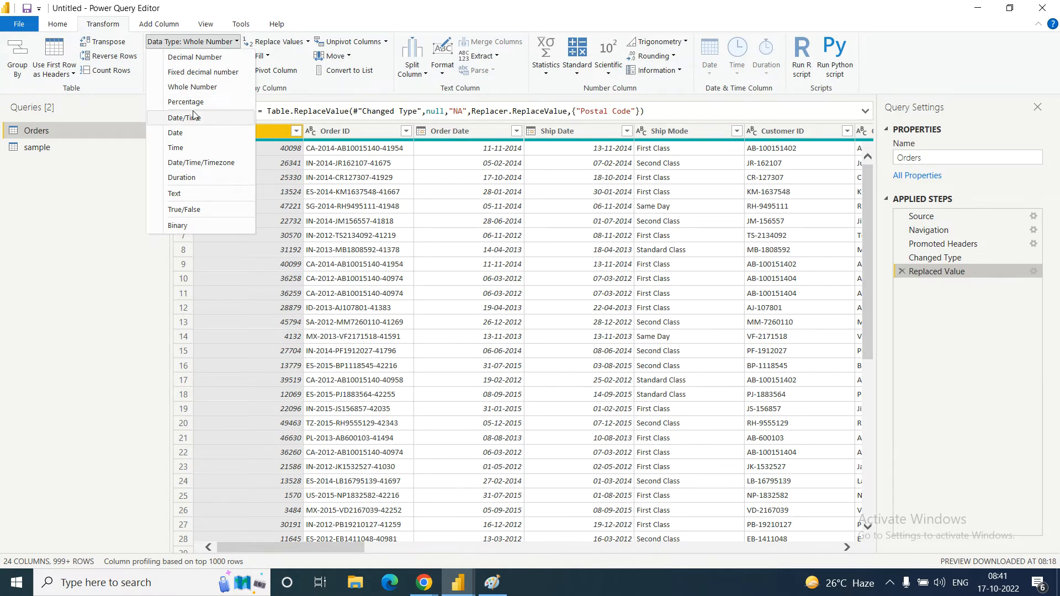
left_click(92, 269)
left_click(469, 130)
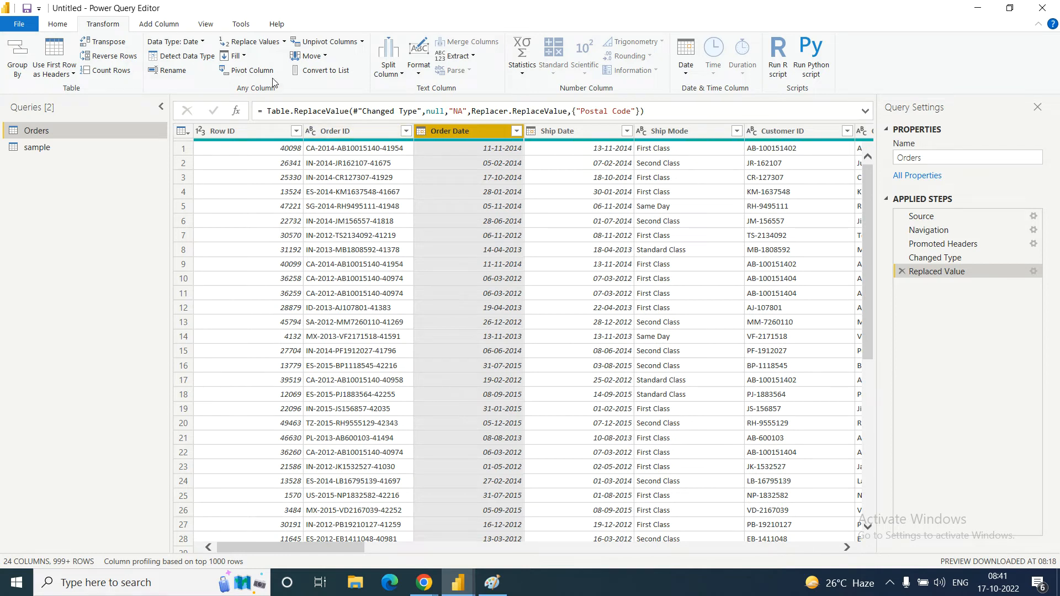
left_click(202, 42)
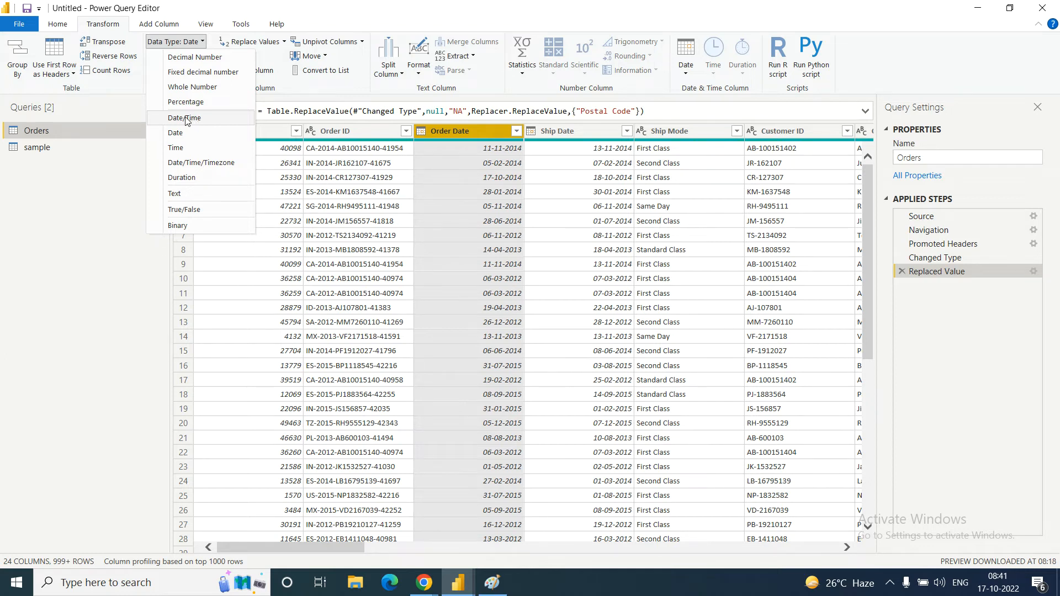
left_click(193, 119)
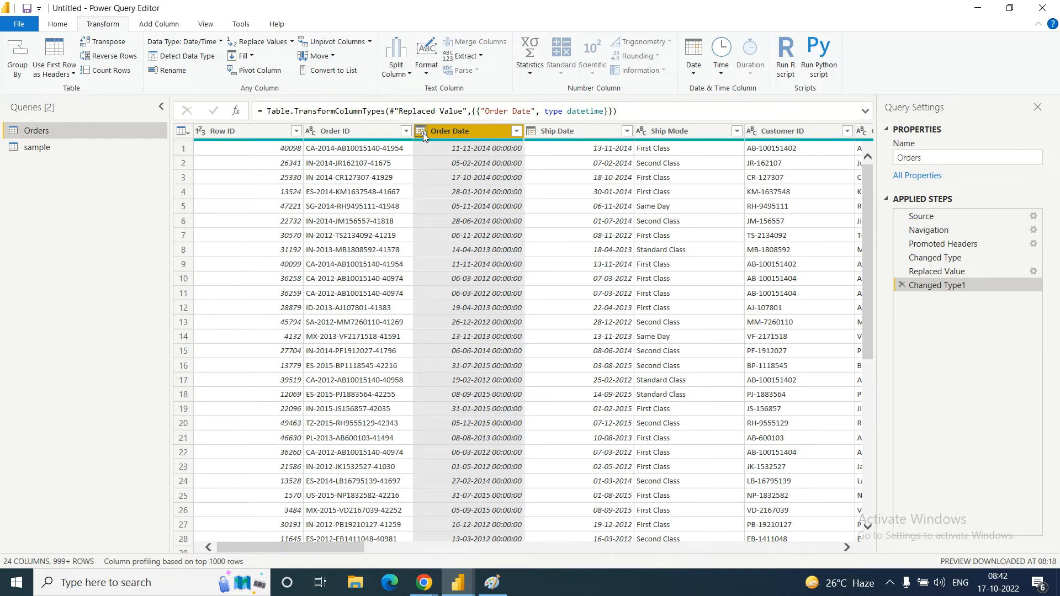
- Change the Row ID column's type to Decimal Number from its header, and delete the Changed Type1 step
left_click(201, 135, "ctrl")
left_click(200, 135)
left_click(200, 134)
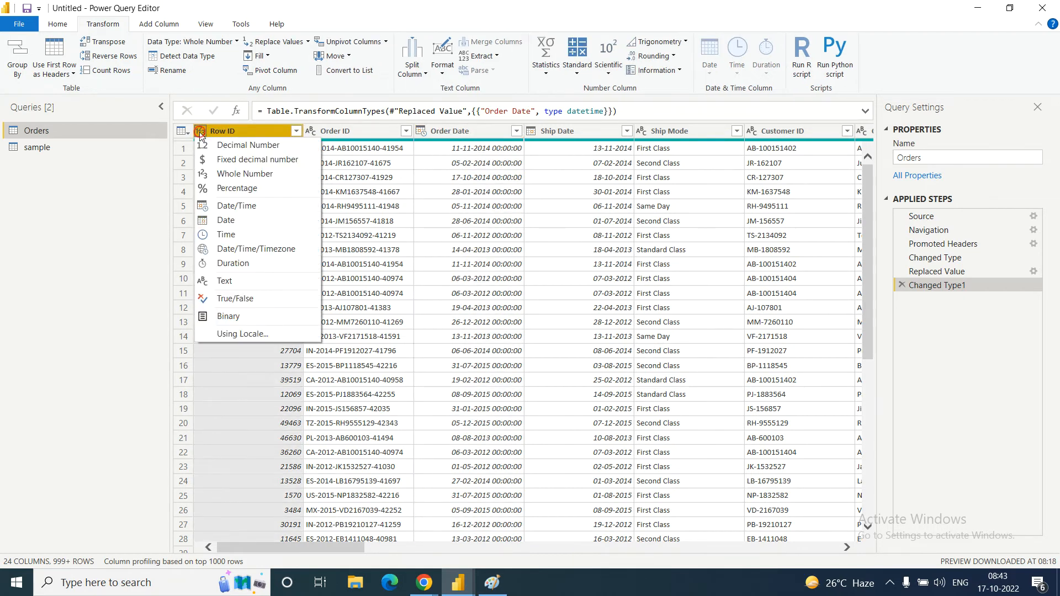
left_click(242, 145)
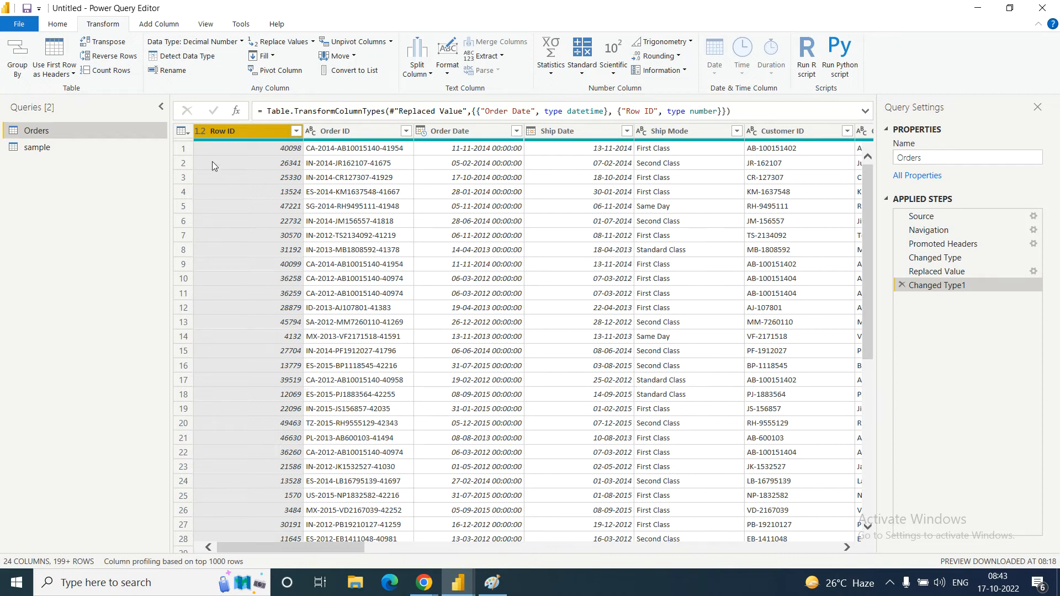
left_click(203, 131)
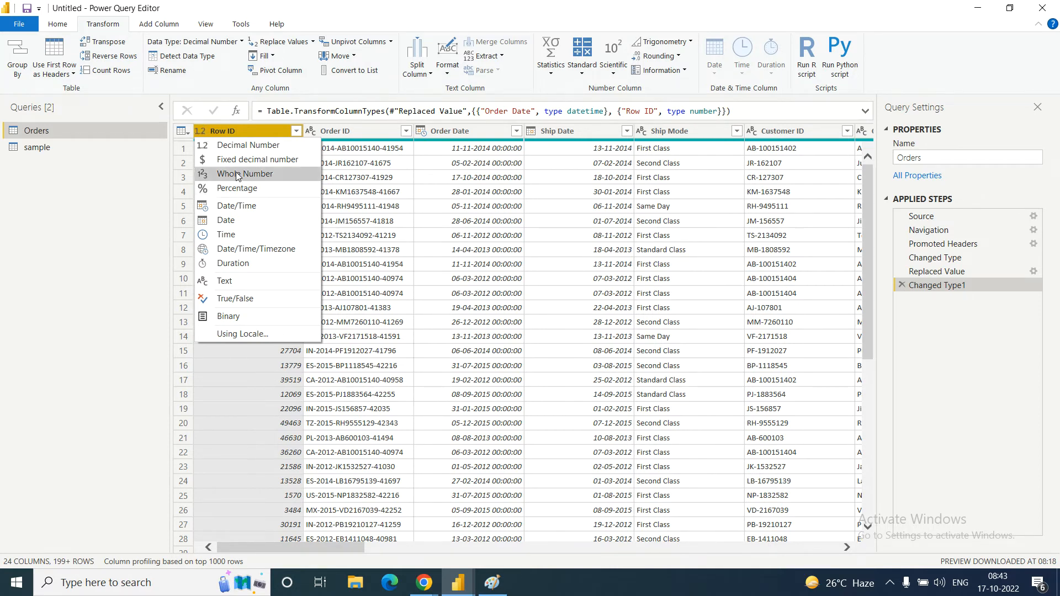
left_click(122, 238)
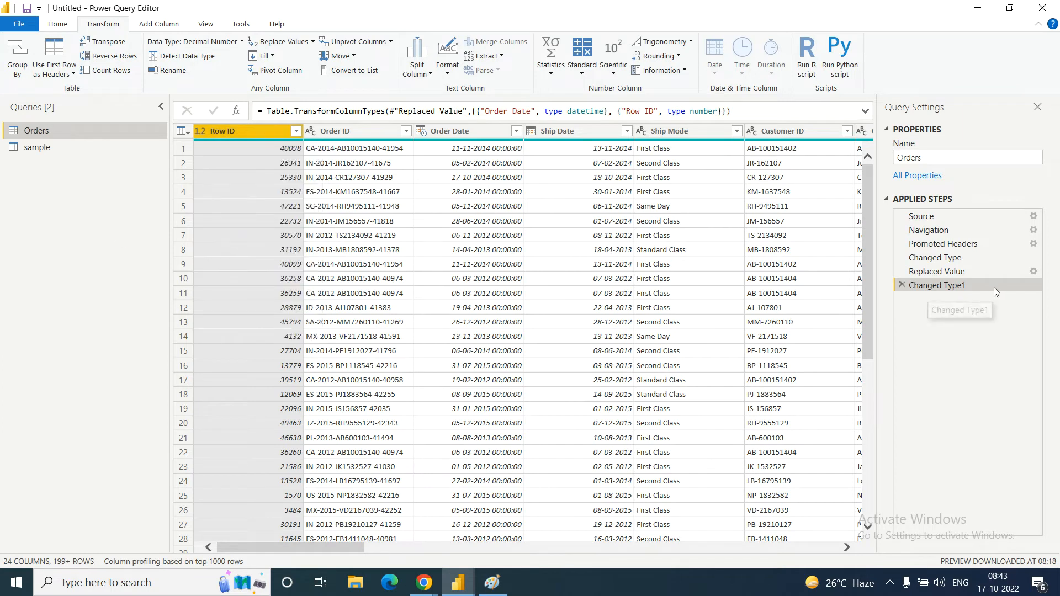
left_click(902, 285)
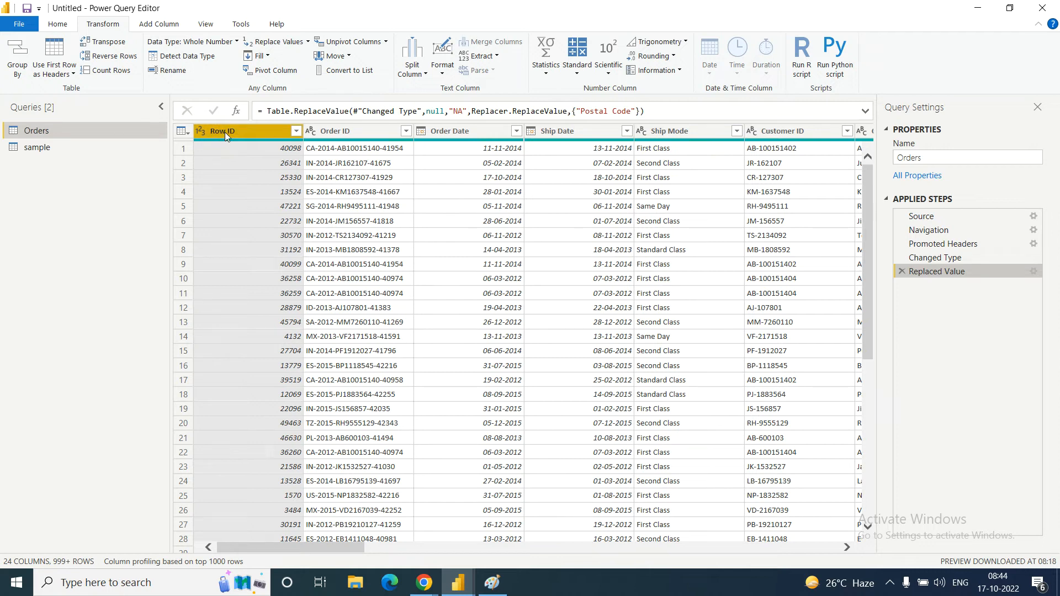
- Rename the Row ID column as Row_ID, and look over the other commands available for that column
left_click(176, 70)
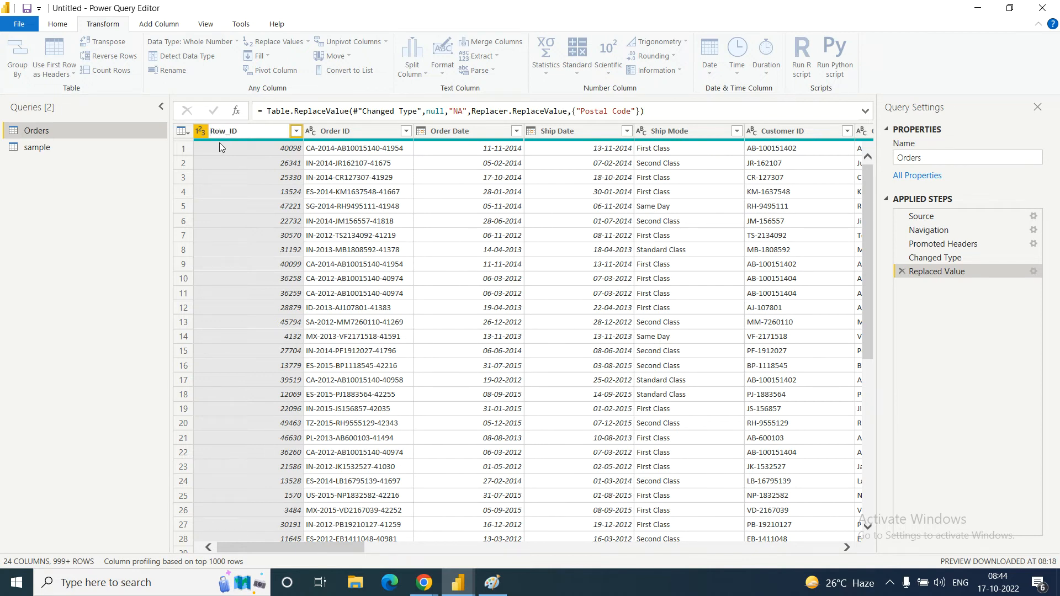
key("Return")
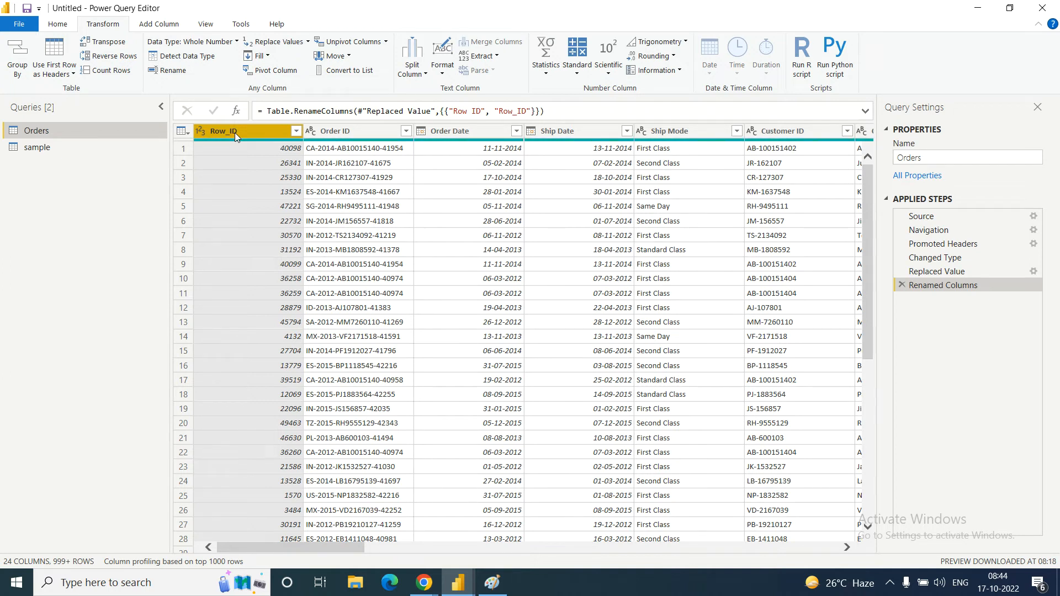
right_click(234, 133)
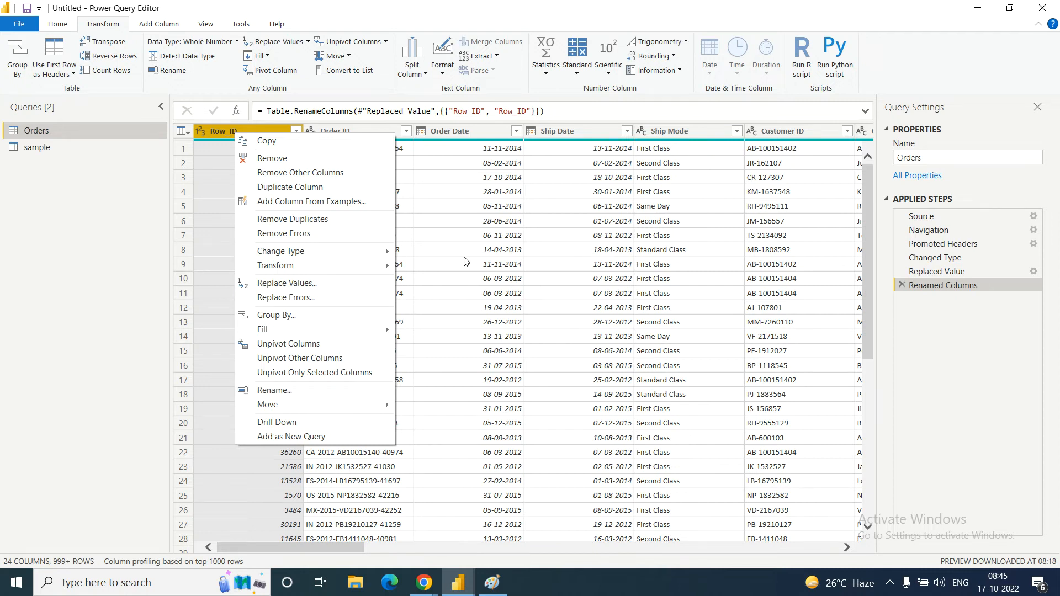
left_click(464, 220)
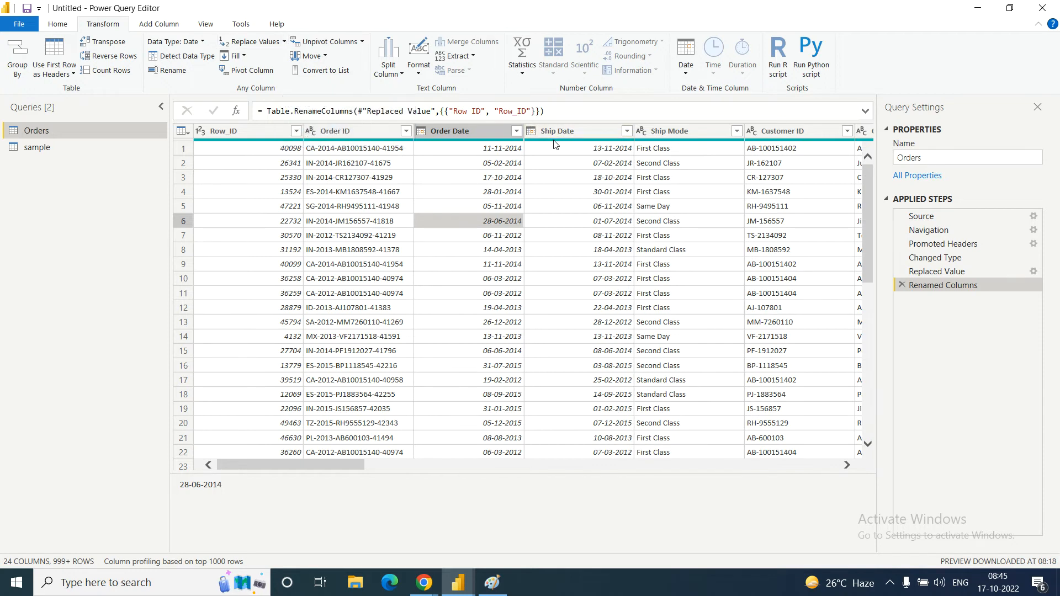
- Select the Order ID column and examine the directions offered for filling empty cells
left_click(339, 132)
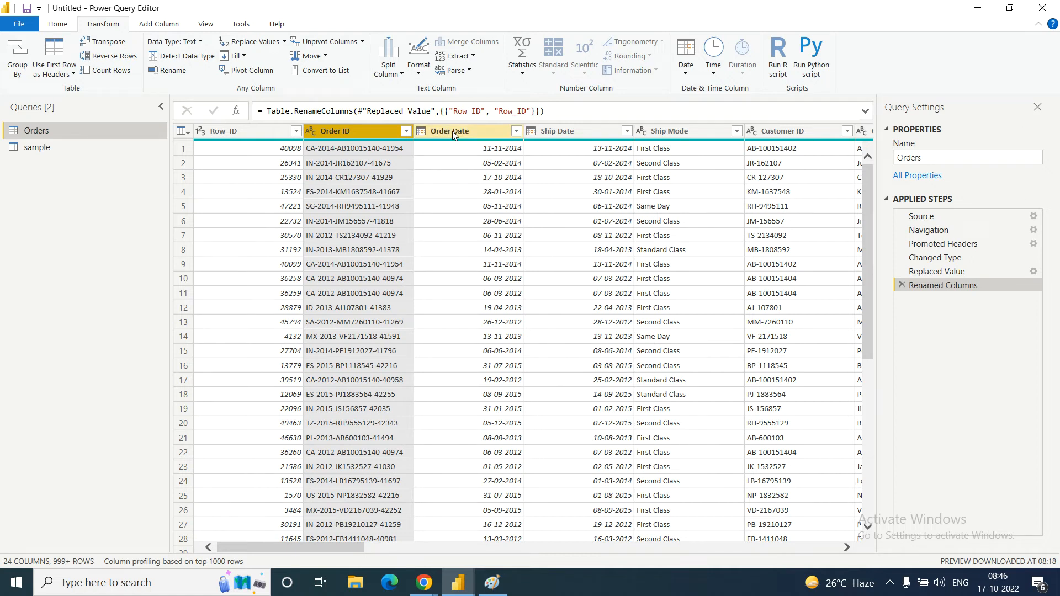
left_click(243, 56)
left_click(284, 59)
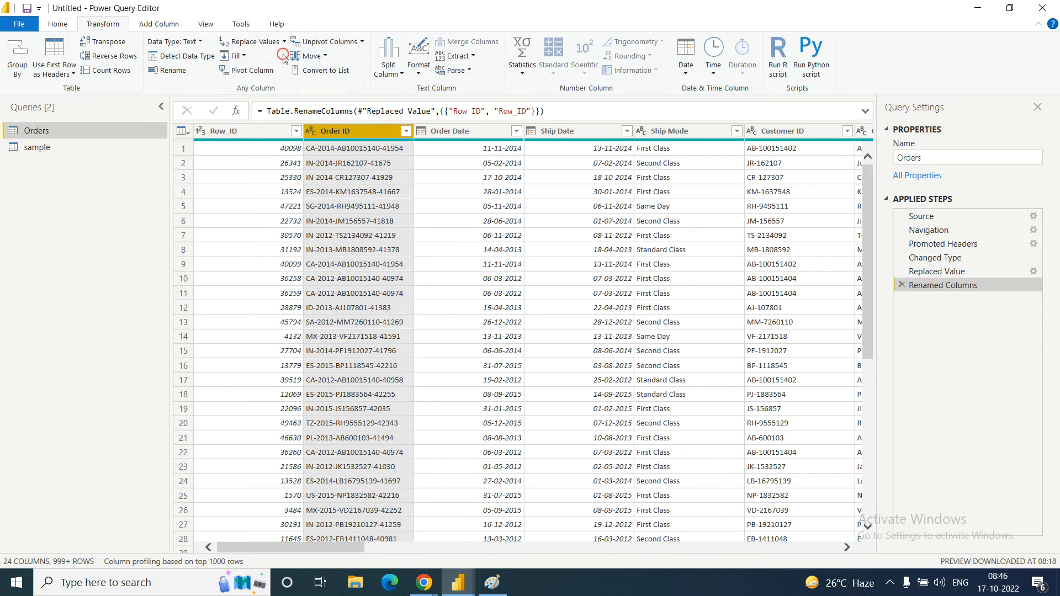
left_click(243, 56)
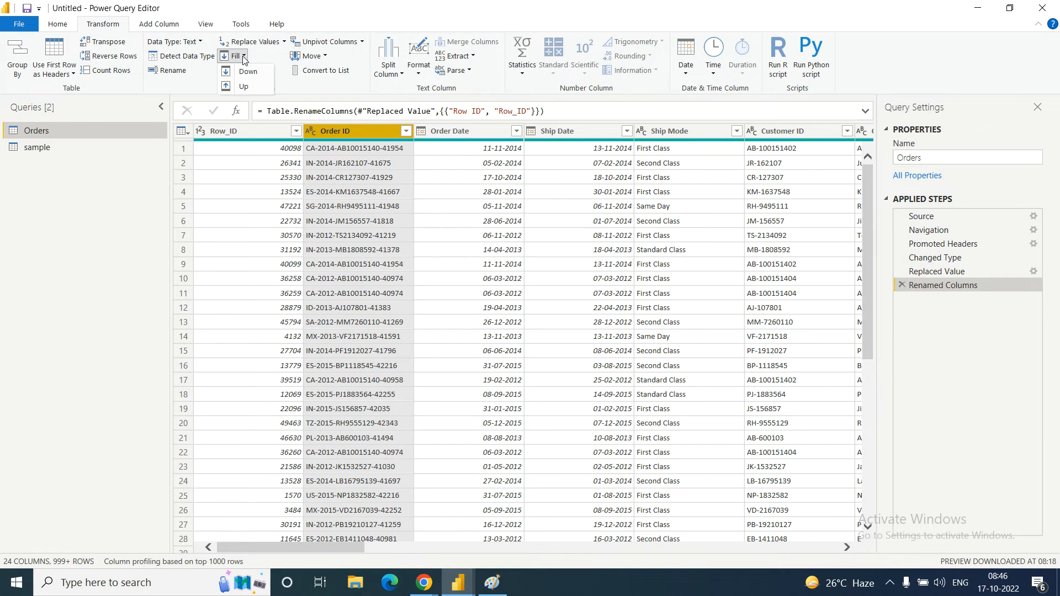
left_click(271, 59)
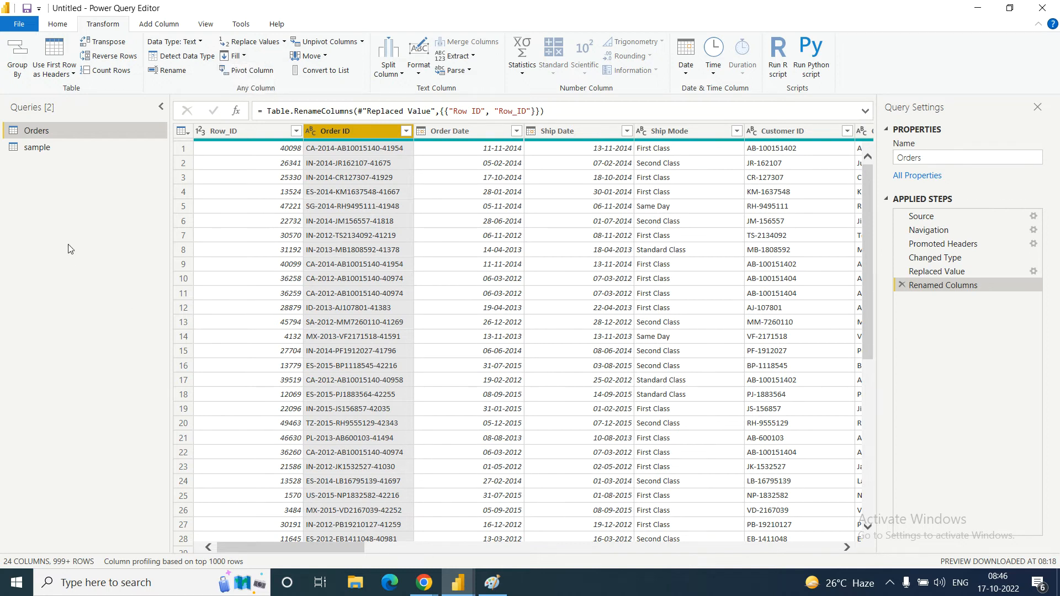
- Switch to a new Notepad document and enter the header line "name,date" and the row "A,11/01/1993"
left_click(124, 591)
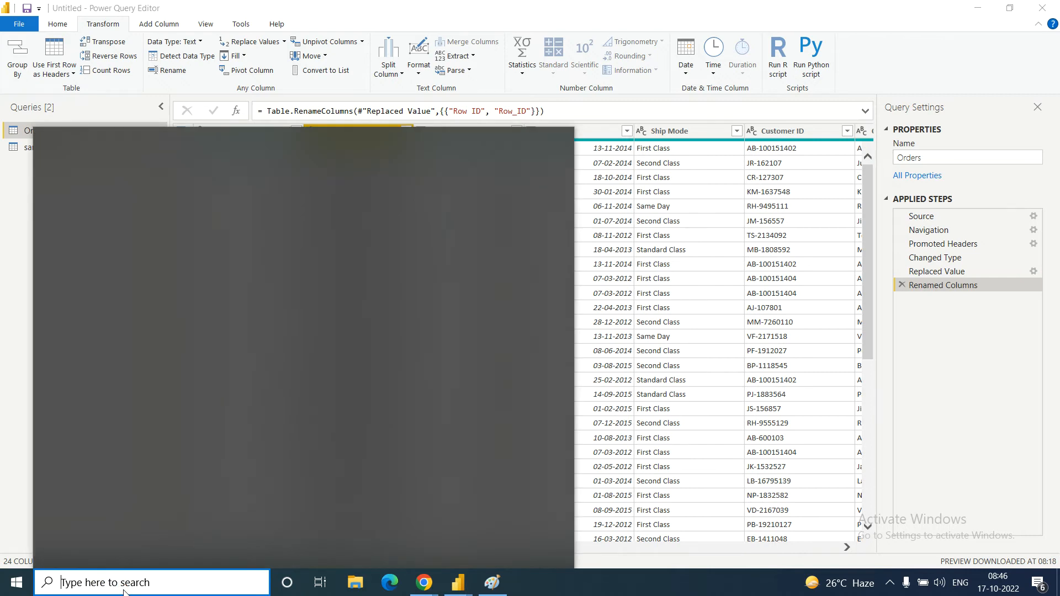
type("nt")
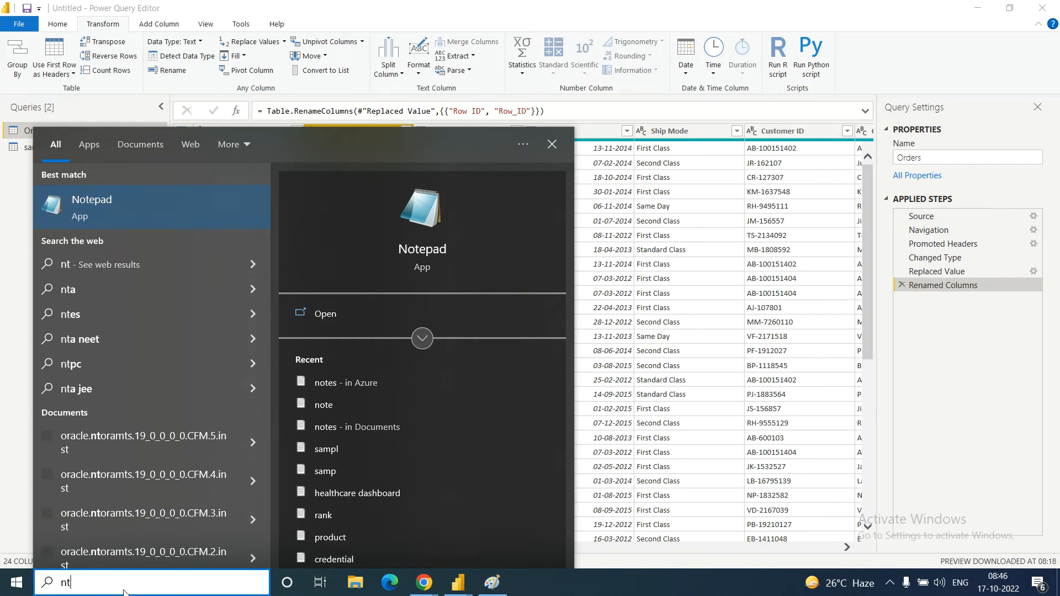
key("Return")
type("name,")
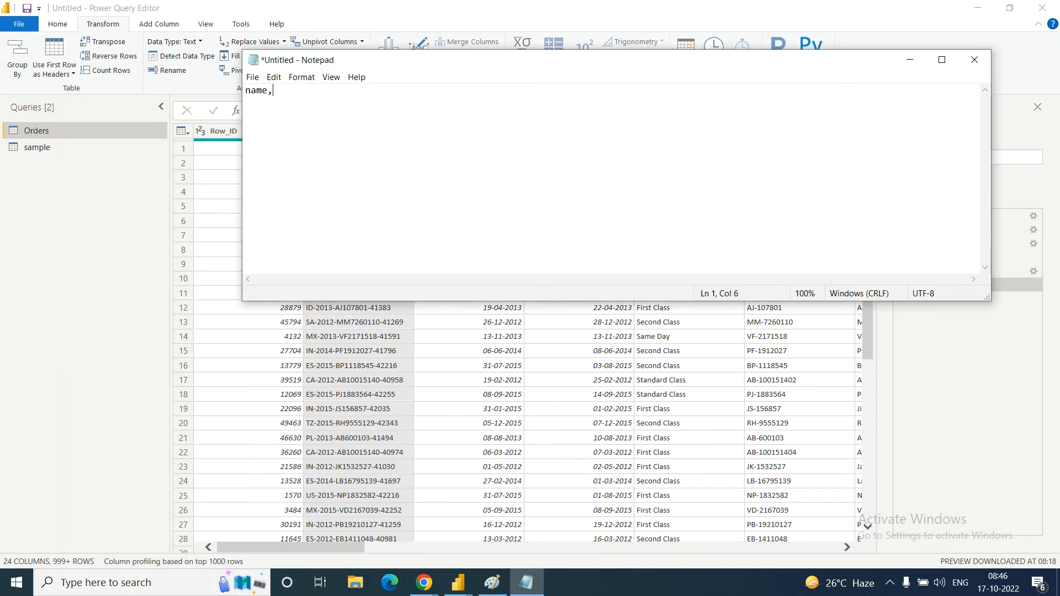
type("date ")
type("A")
type(",")
type("11/")
type("01")
type("/")
type("1993 ")
- Add row "D,12/01/1993" and rows B, C, E and F with a comma but no date, in alphabetical order
type("B")
type(",")
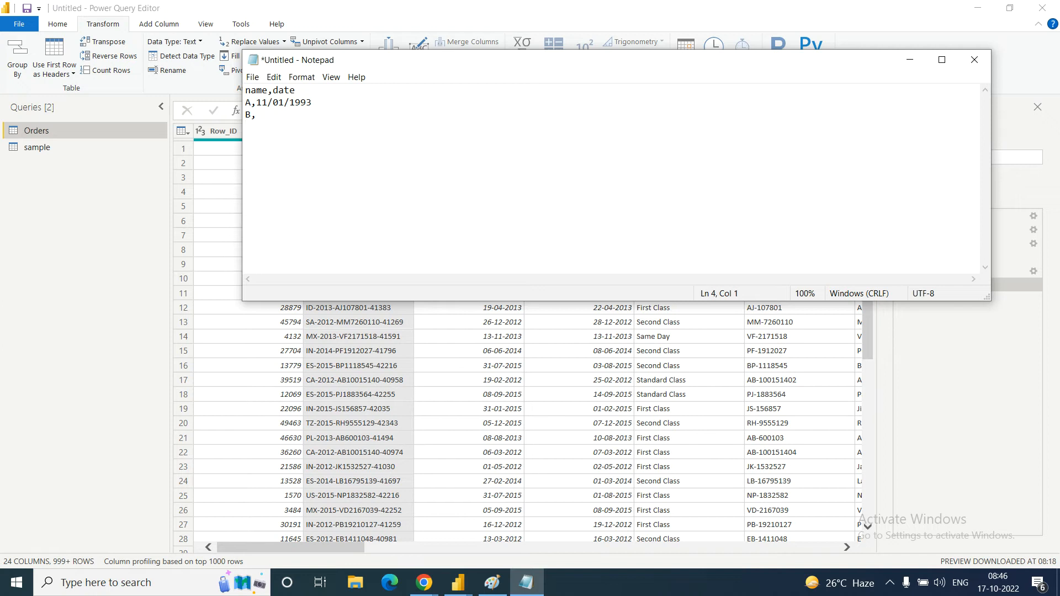
type(" C,")
key("Return")
type("D,12/01/1993")
type("E, F,")
- Save the text document as fill_up_sample in the en_US-US folder
left_click(253, 79)
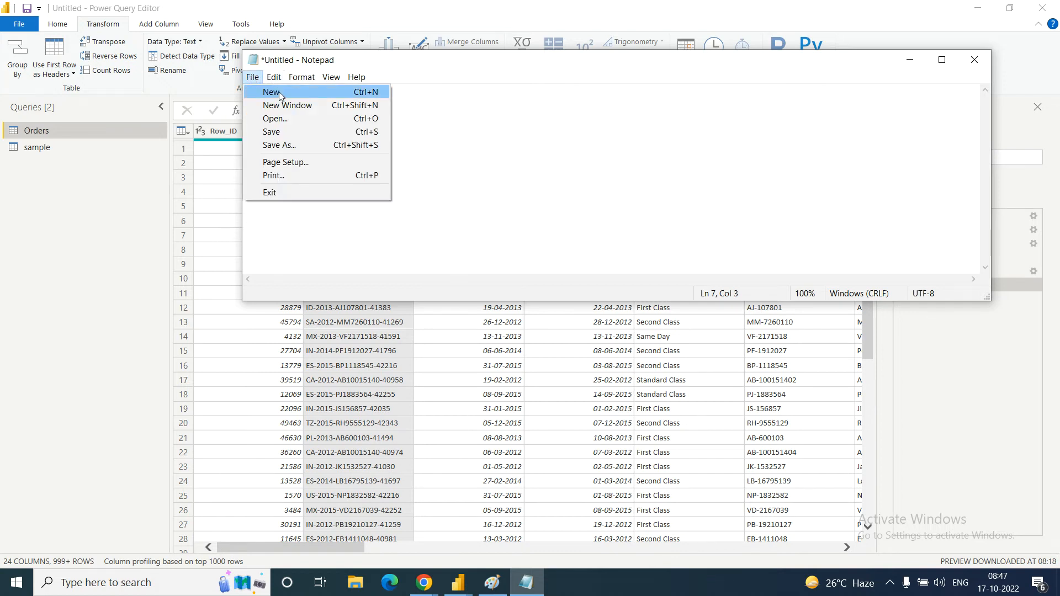
left_click(281, 134)
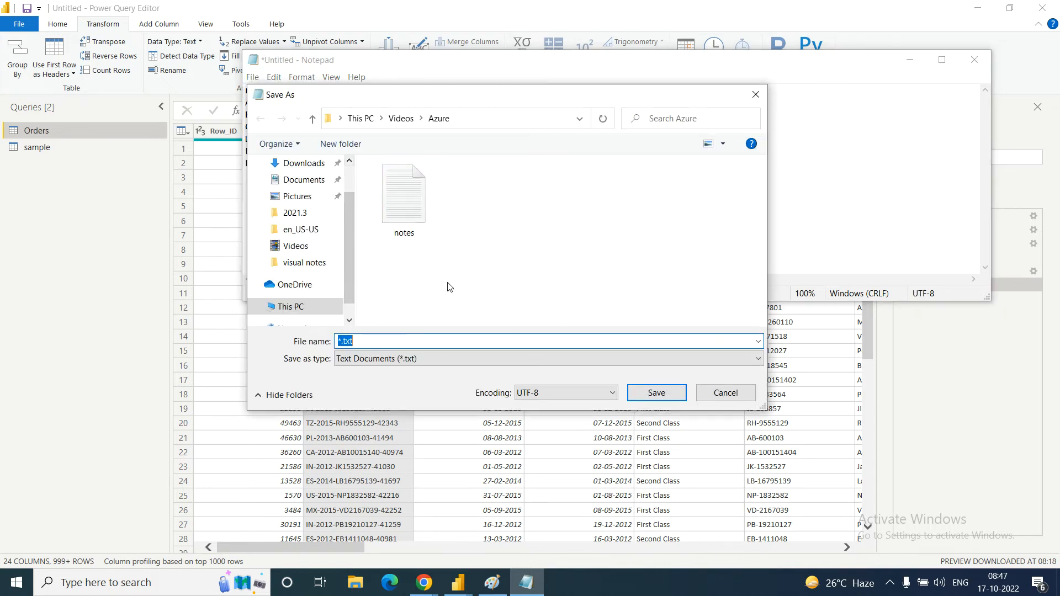
left_click(299, 183)
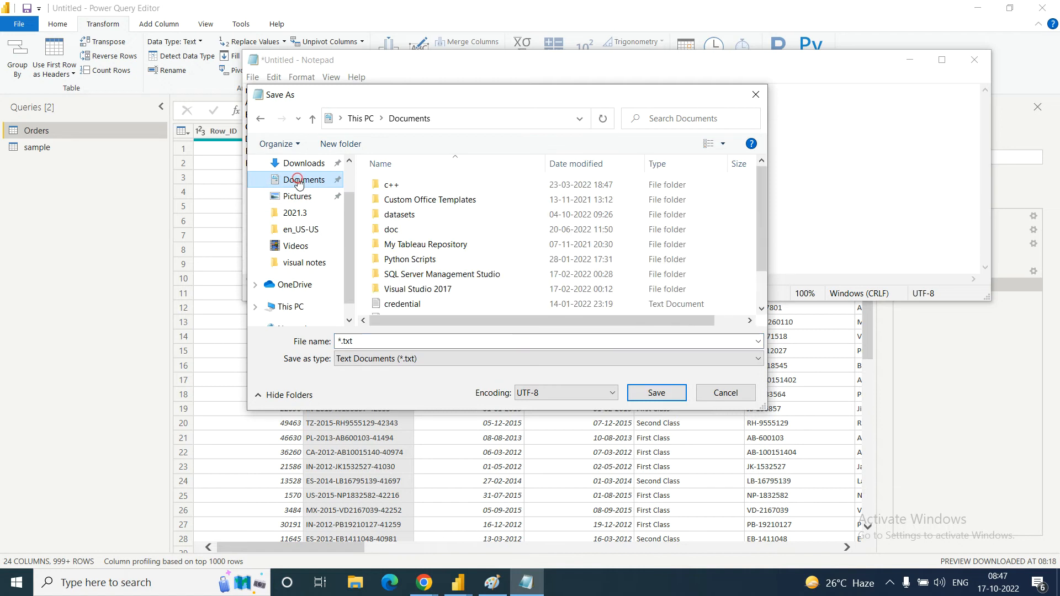
left_click(298, 229)
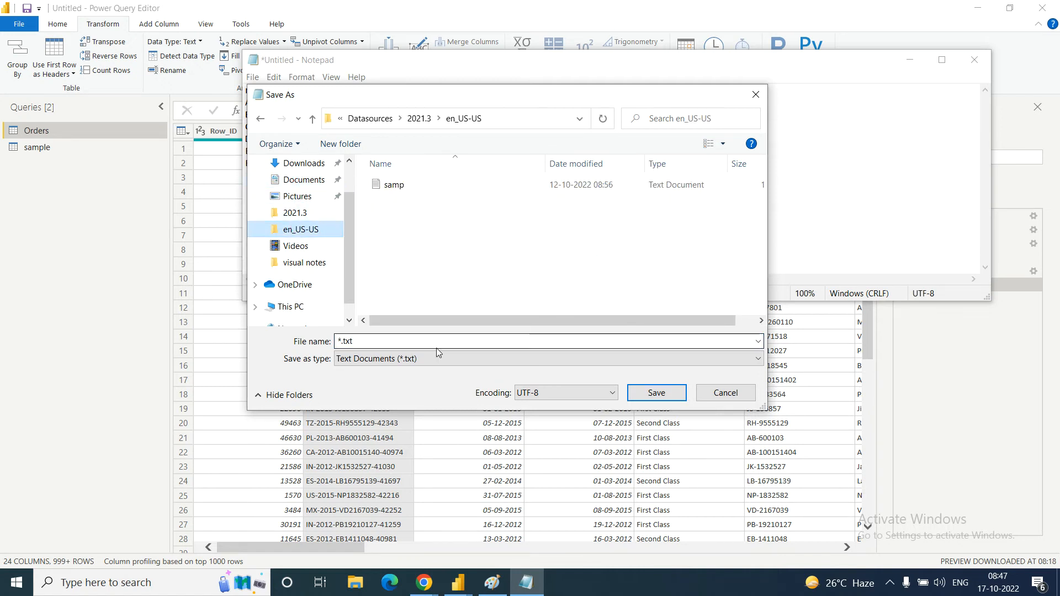
left_click(359, 339)
type("fill_up")
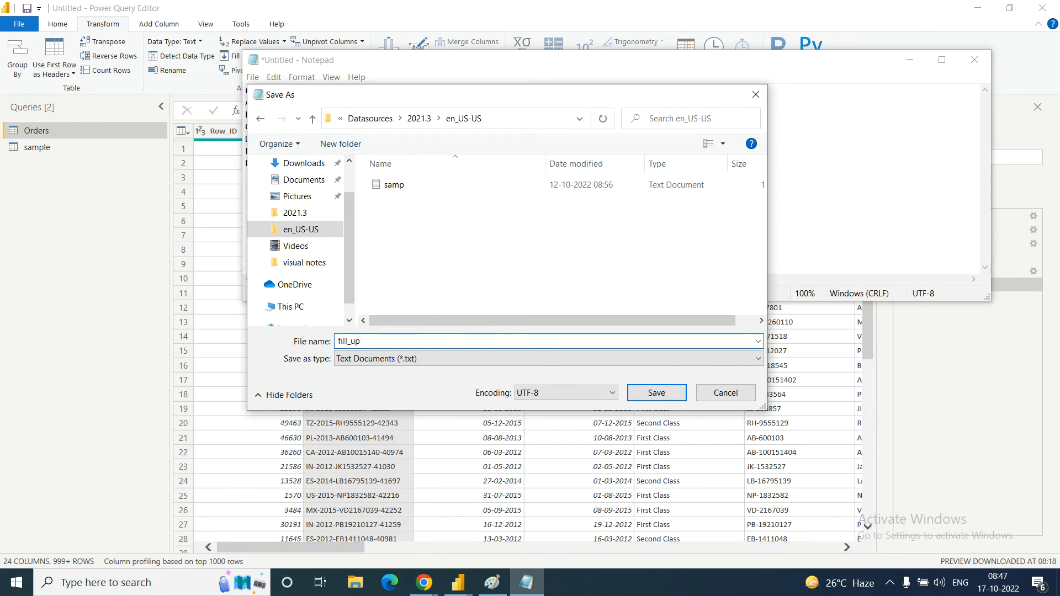
type("_sample")
left_click(656, 393)
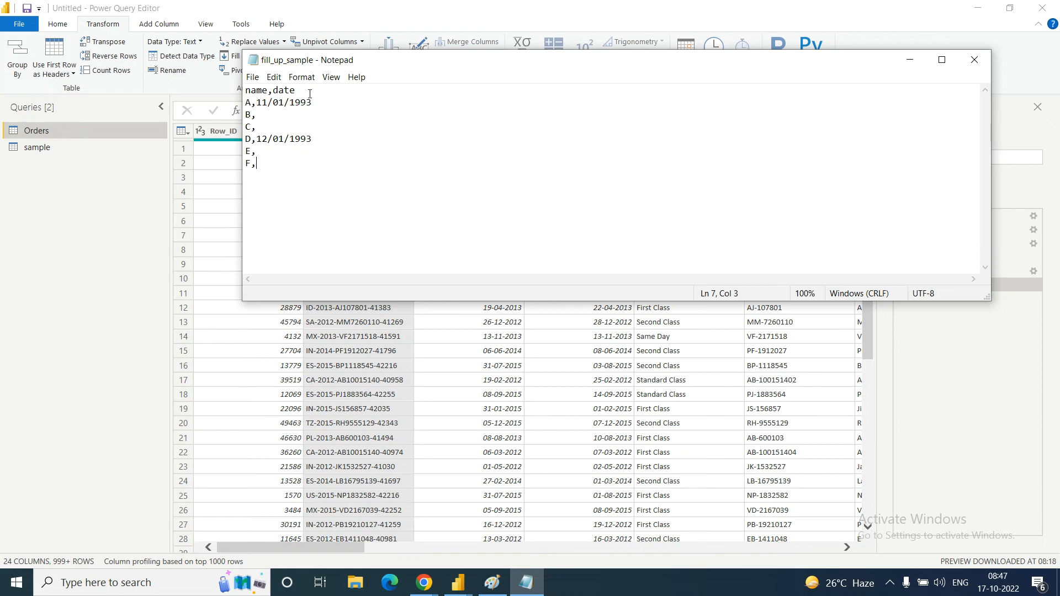
- Compare the dated rows A and D with the blank-date rows beneath them, and minimize the text document
left_click_drag(317, 103, 255, 102)
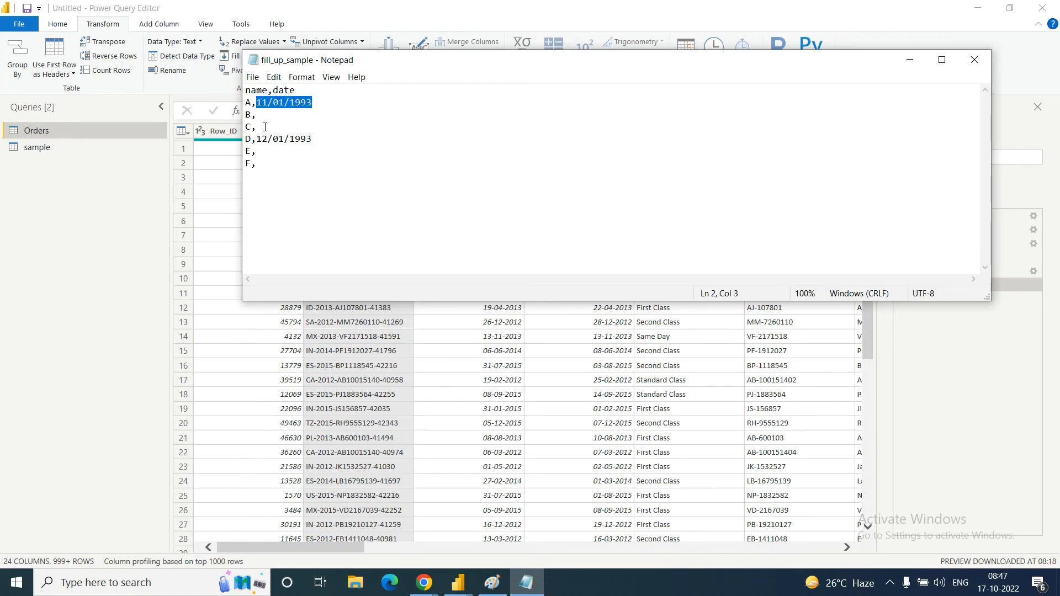
left_click(249, 116)
left_click(250, 126)
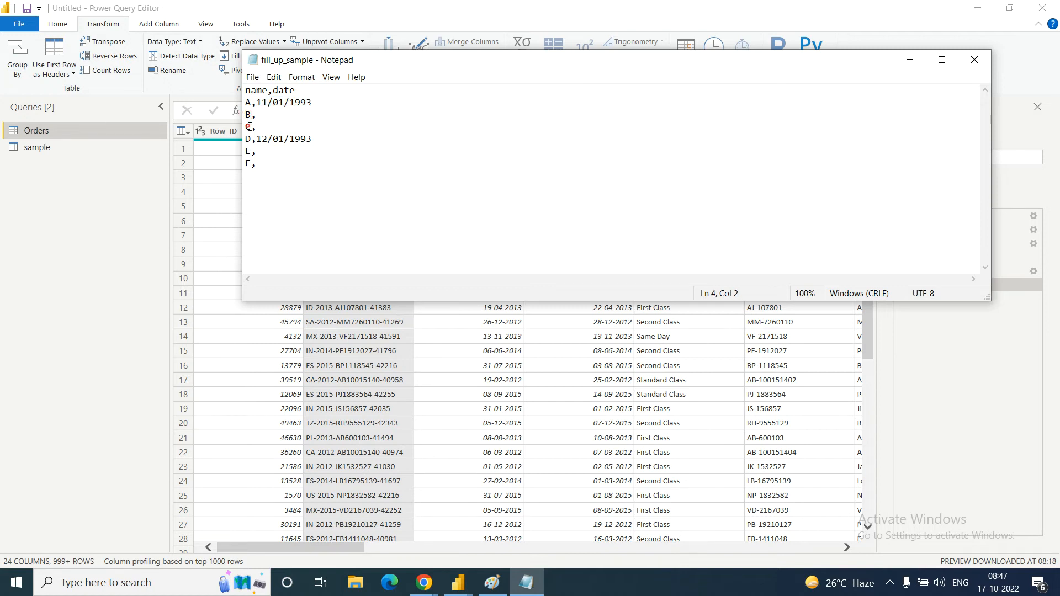
left_click_drag(320, 142, 256, 139)
left_click(262, 151)
left_click(264, 158)
left_click_drag(313, 102, 248, 103)
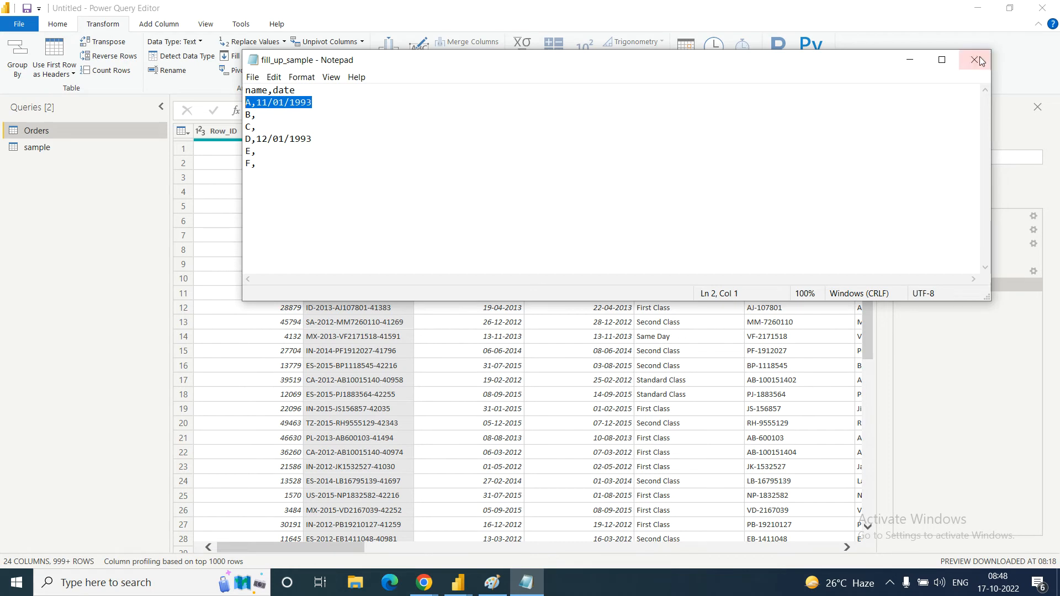
left_click(911, 62)
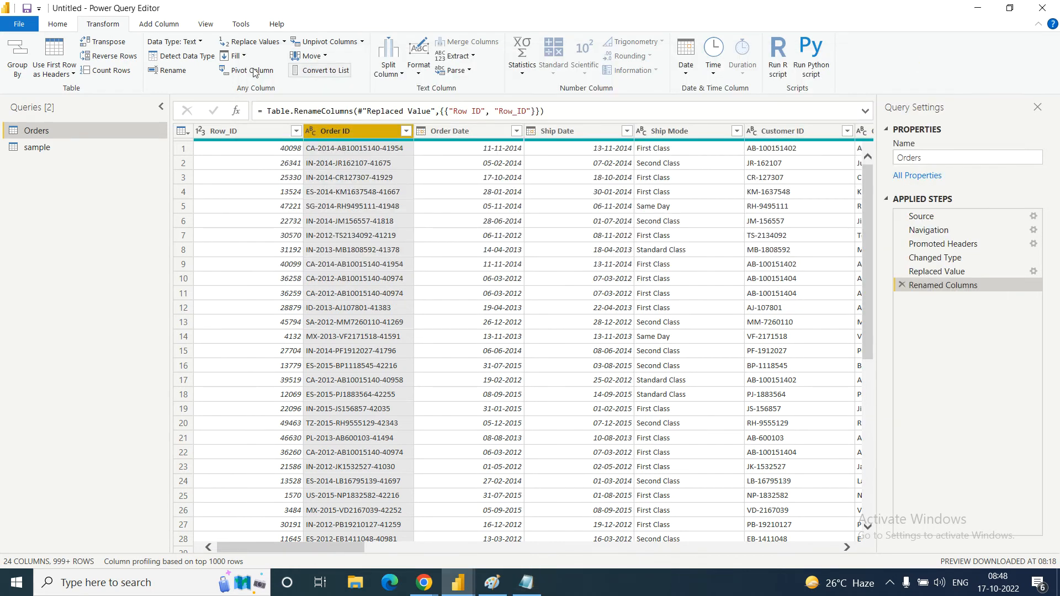
- Import the fill_up_sample text file from the en_US-US folder as a new comma-delimited query
left_click(55, 24)
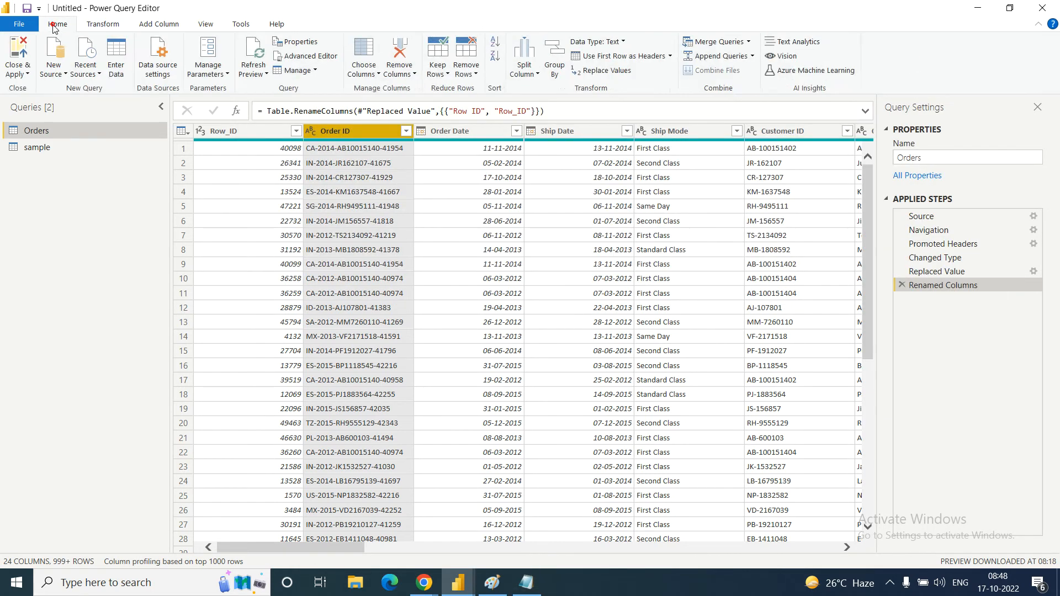
left_click(71, 77)
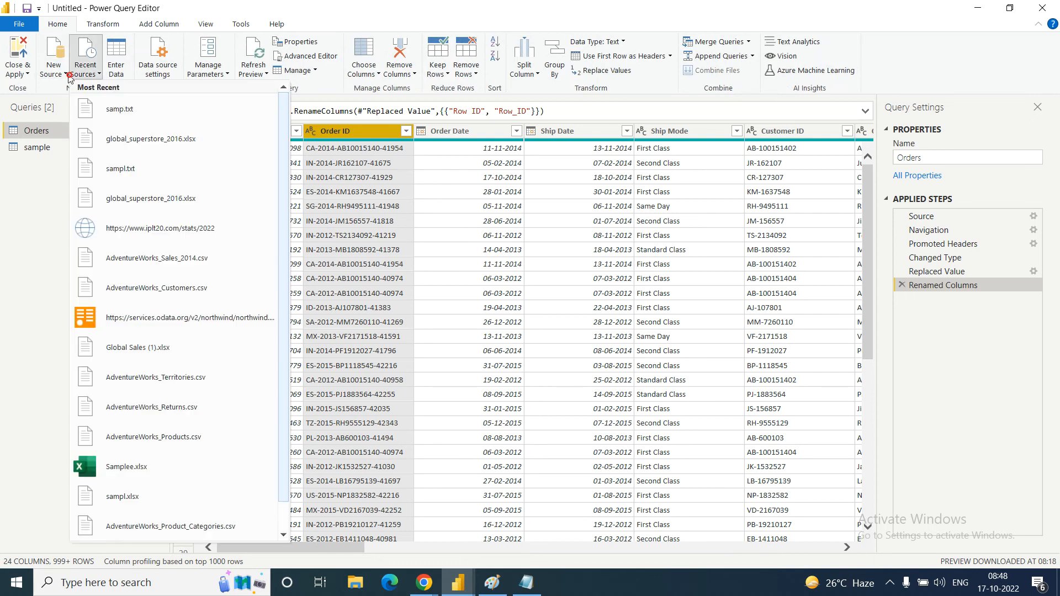
left_click(66, 72)
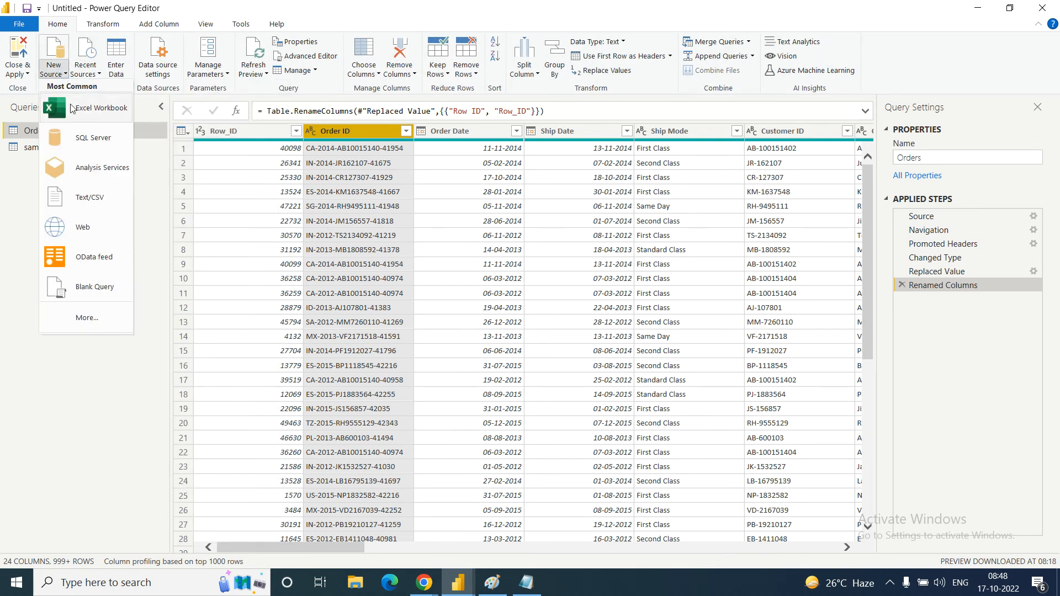
left_click(89, 199)
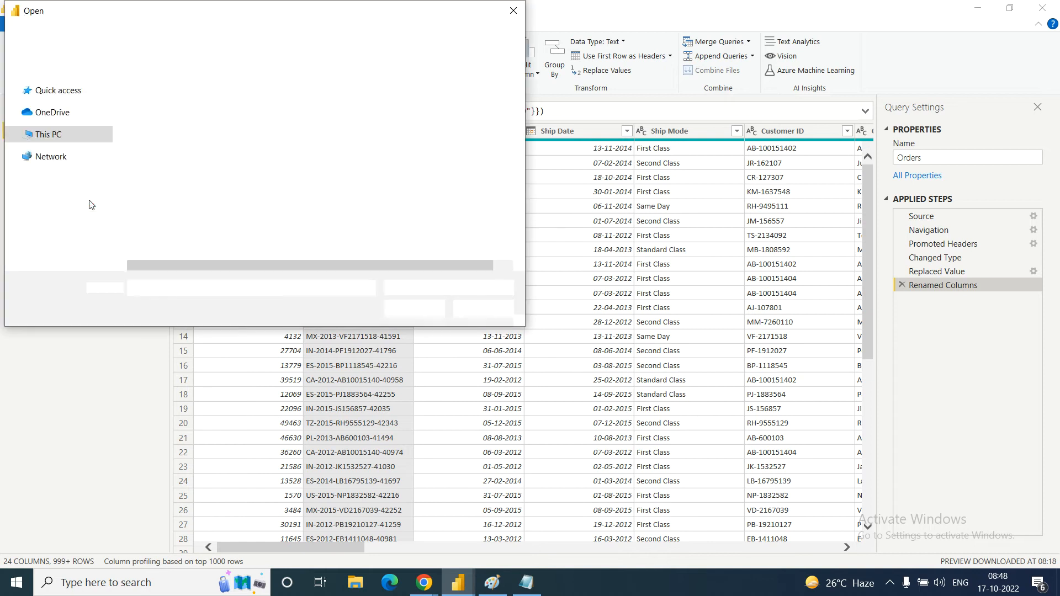
left_click(178, 103)
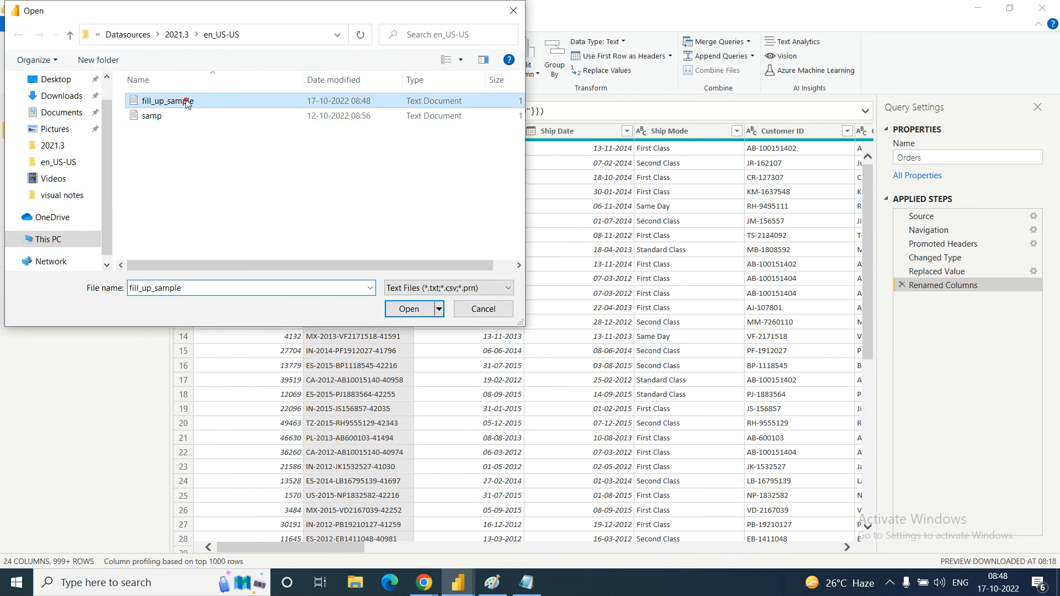
left_click(402, 310)
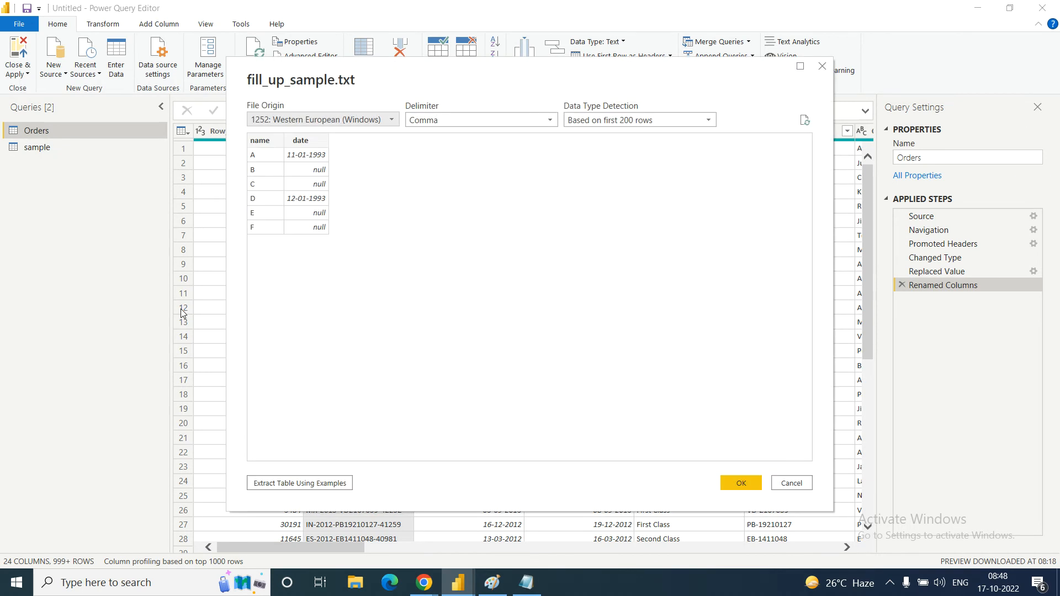
left_click(743, 485)
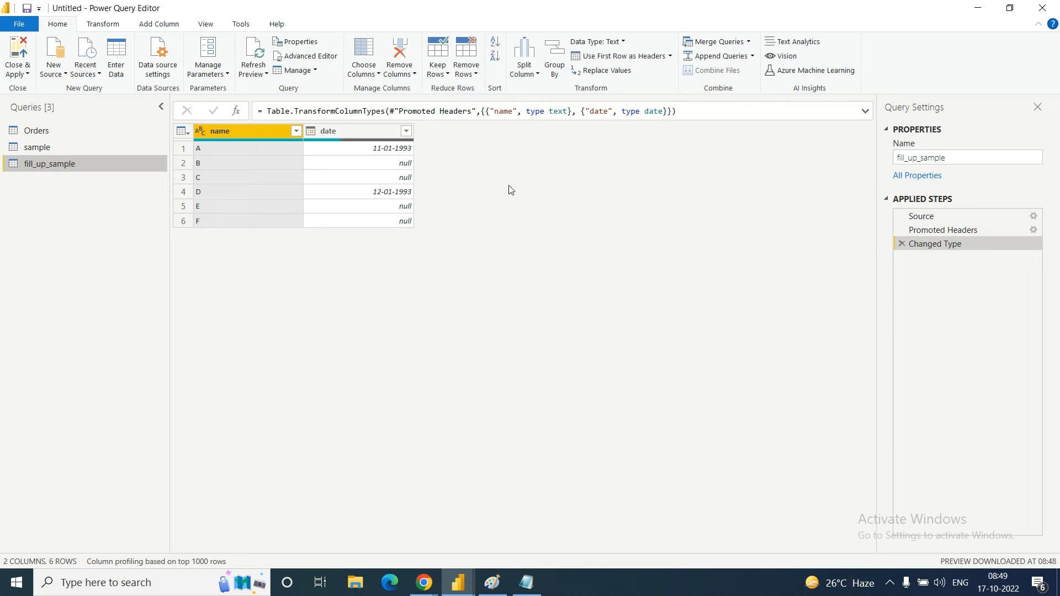
- Inspect the date value of each row from A to F in the fill_up_sample query
left_click(378, 151)
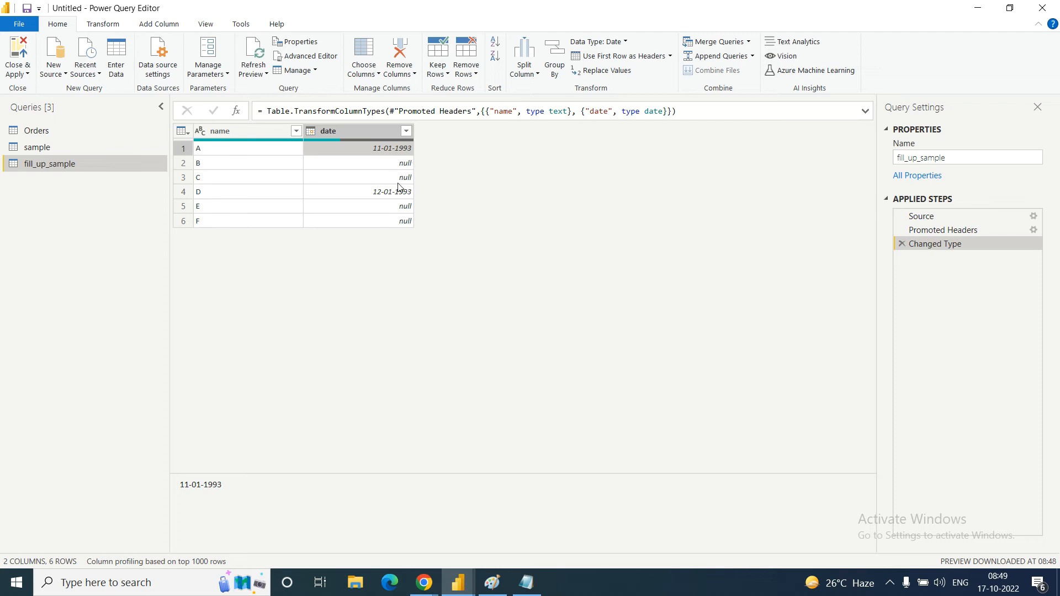
left_click(393, 165)
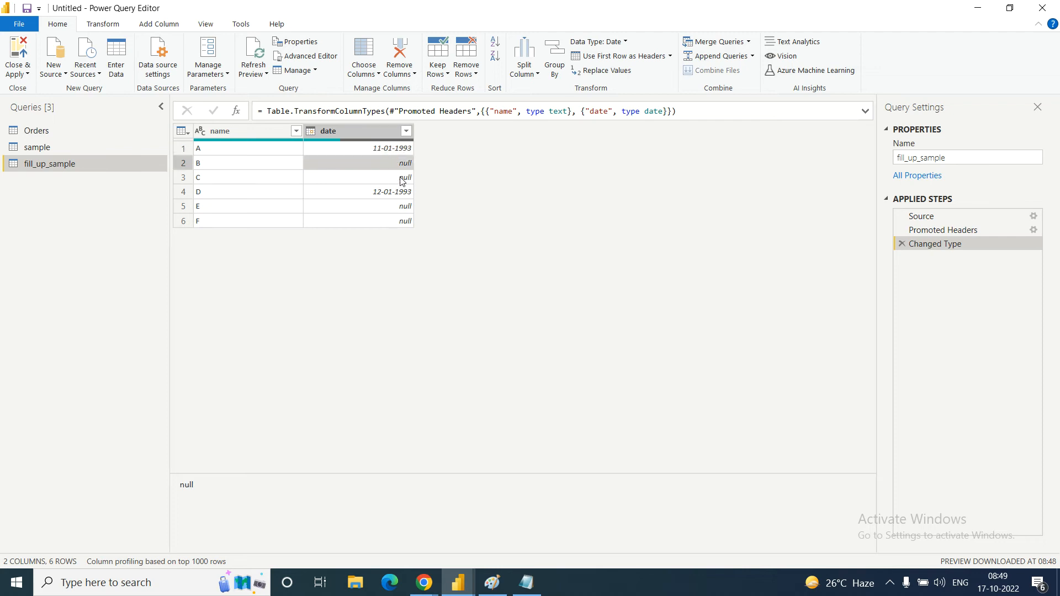
left_click(402, 178)
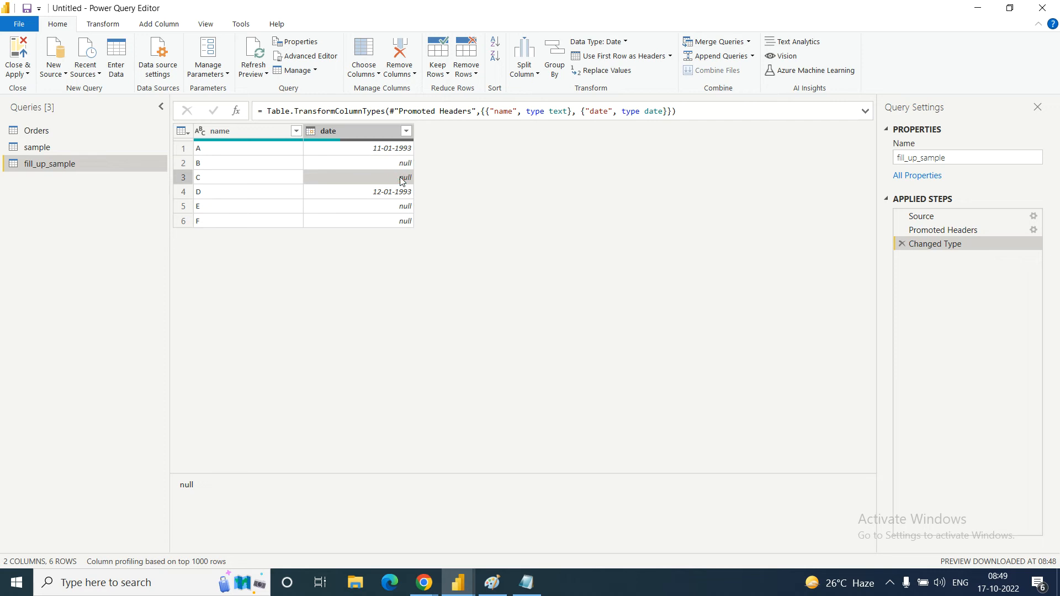
left_click(396, 193)
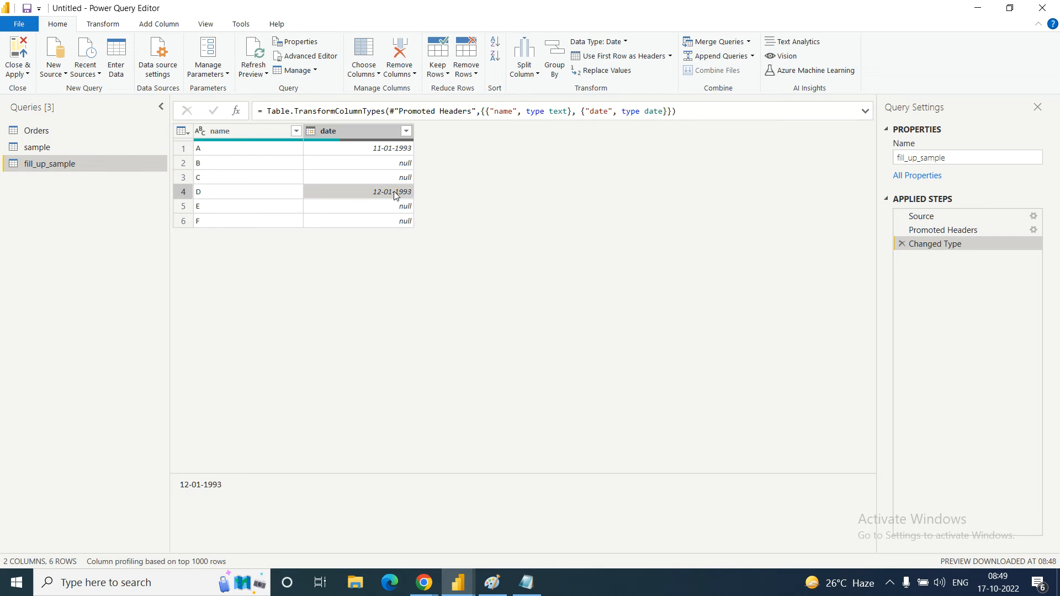
left_click(388, 211)
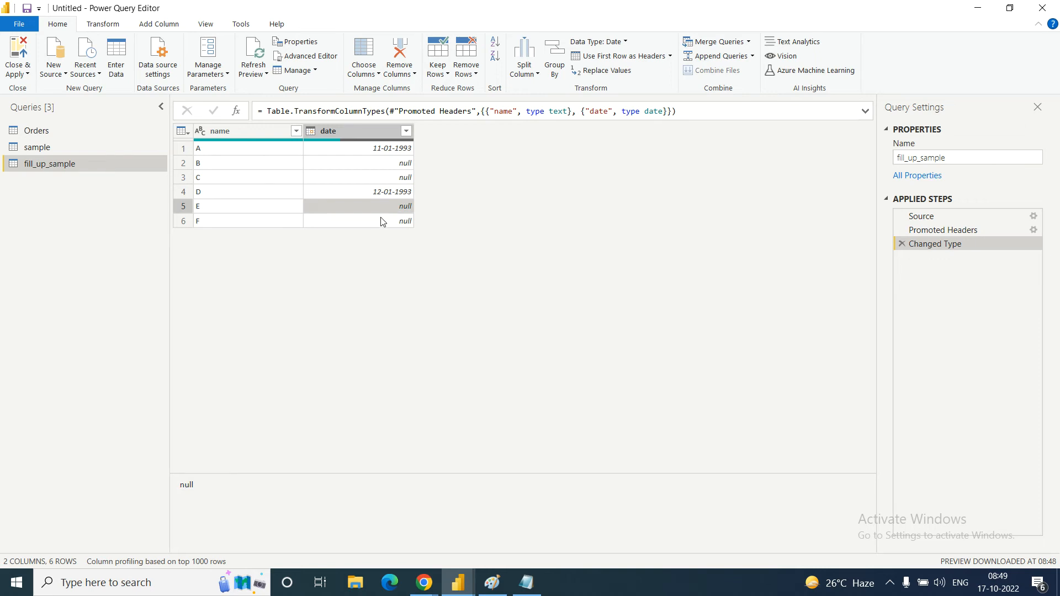
left_click(381, 221)
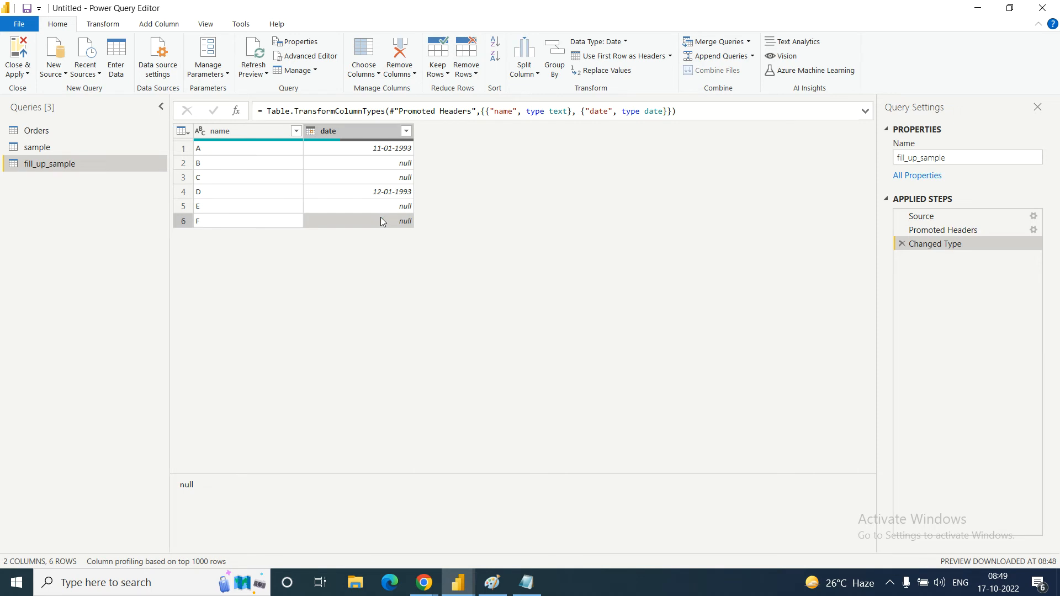
- Capture the name and date table with Snipping Tool and copy the snip
left_click(147, 584)
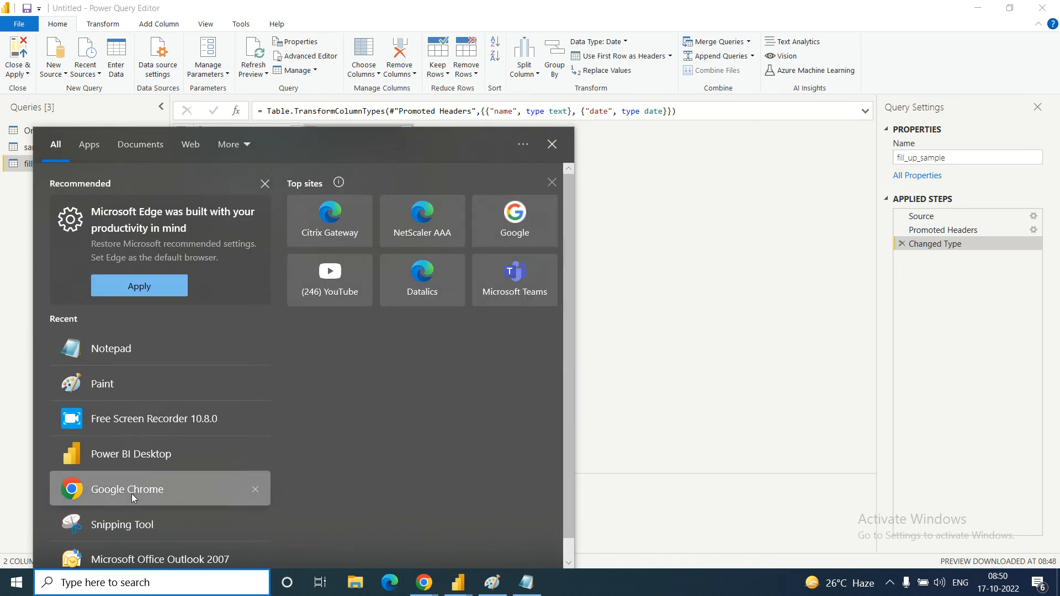
left_click(107, 527)
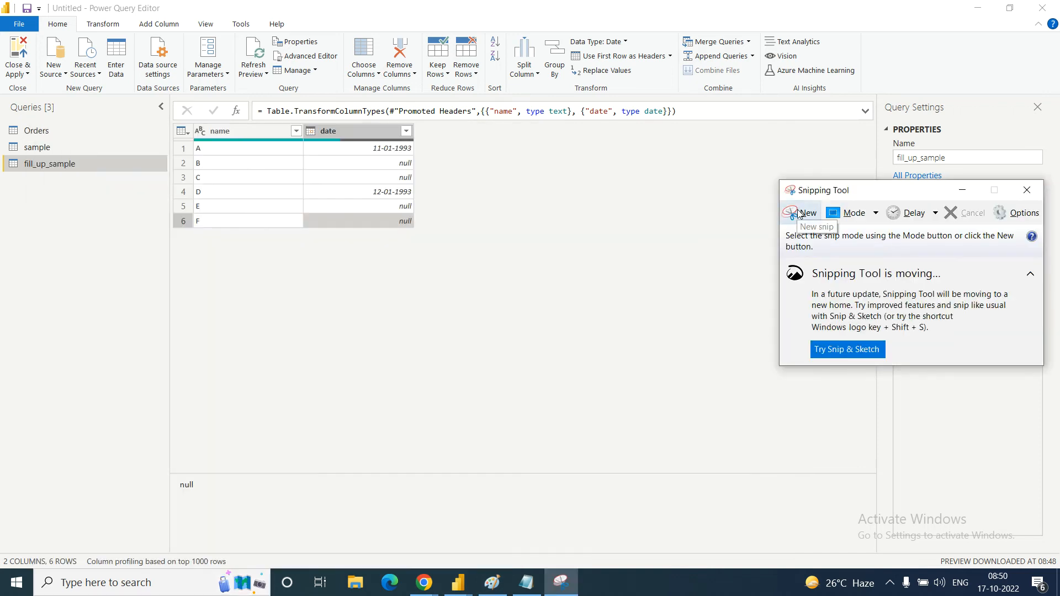
left_click(797, 211)
left_click_drag(177, 123, 419, 231)
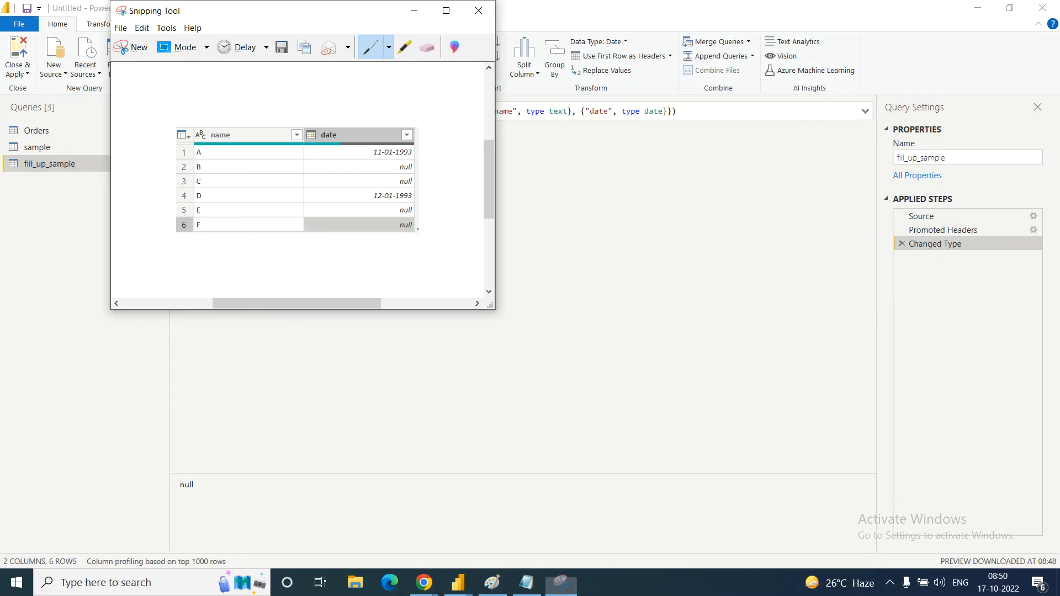
left_click(306, 50)
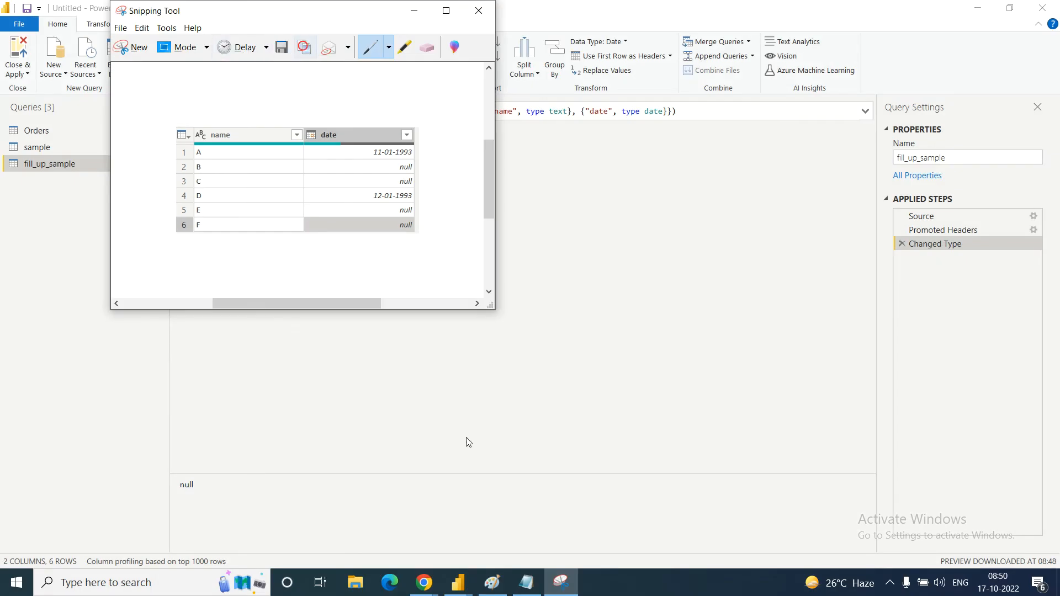
- Switch to Paint, paste the table snip and place it below the note about replacing null with 'NA'
left_click(500, 590)
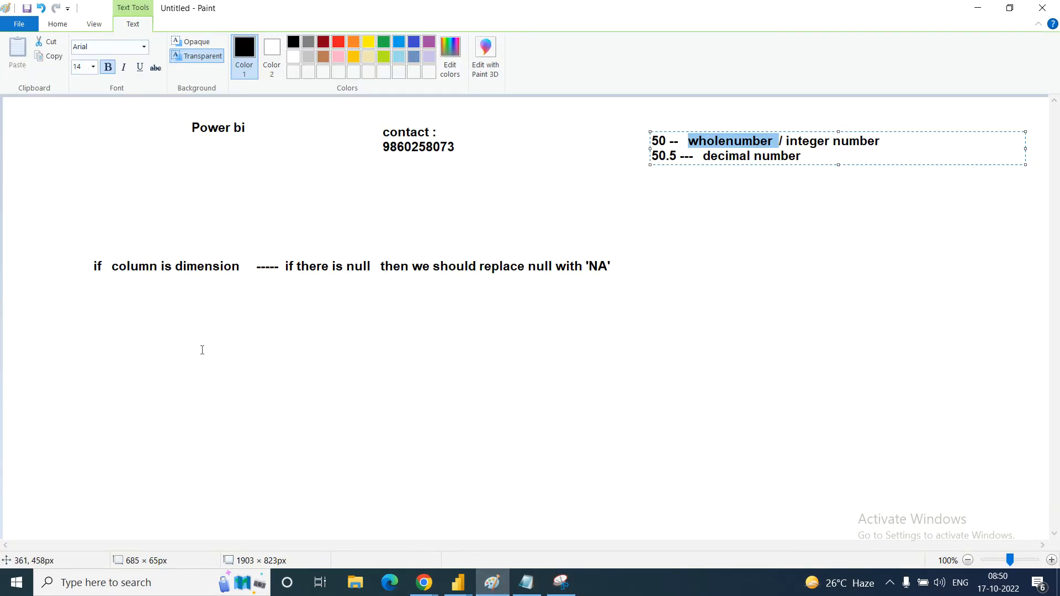
left_click(202, 350)
key("ctrl+v")
left_click_drag(79, 132, 561, 339)
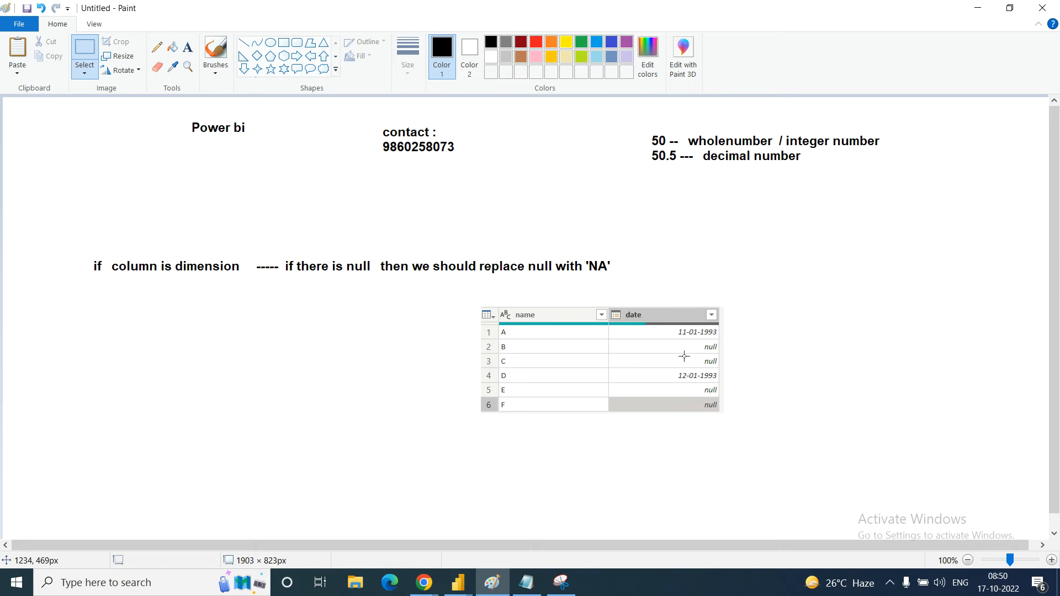
- Try to duplicate the 11-01-1993 date cell of the pasted snip, and undo both the duplicate and the pasted table
left_click_drag(675, 327, 721, 338)
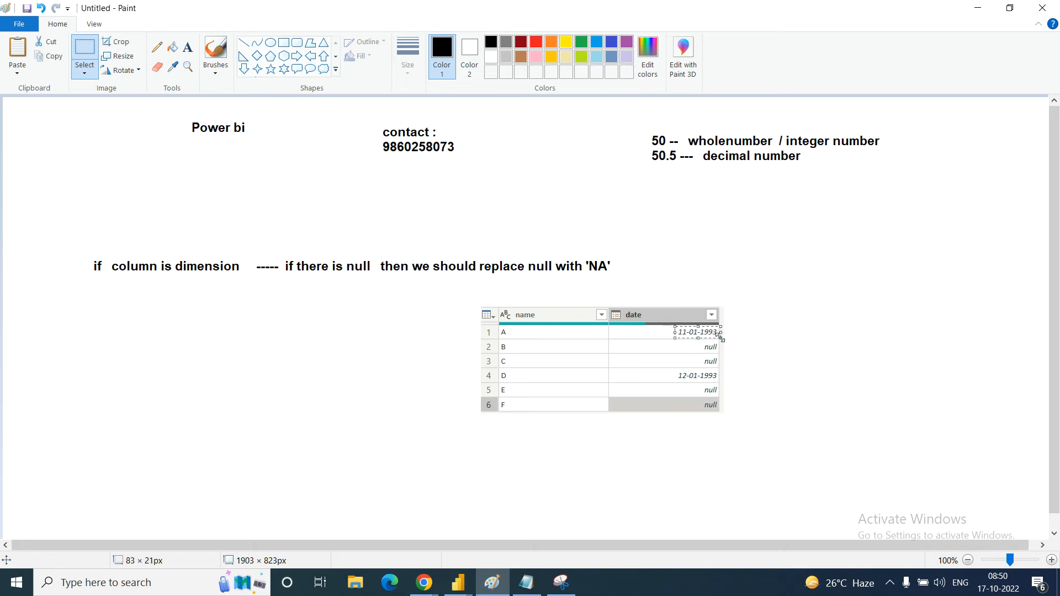
key("ctrl+c")
key("ctrl+v")
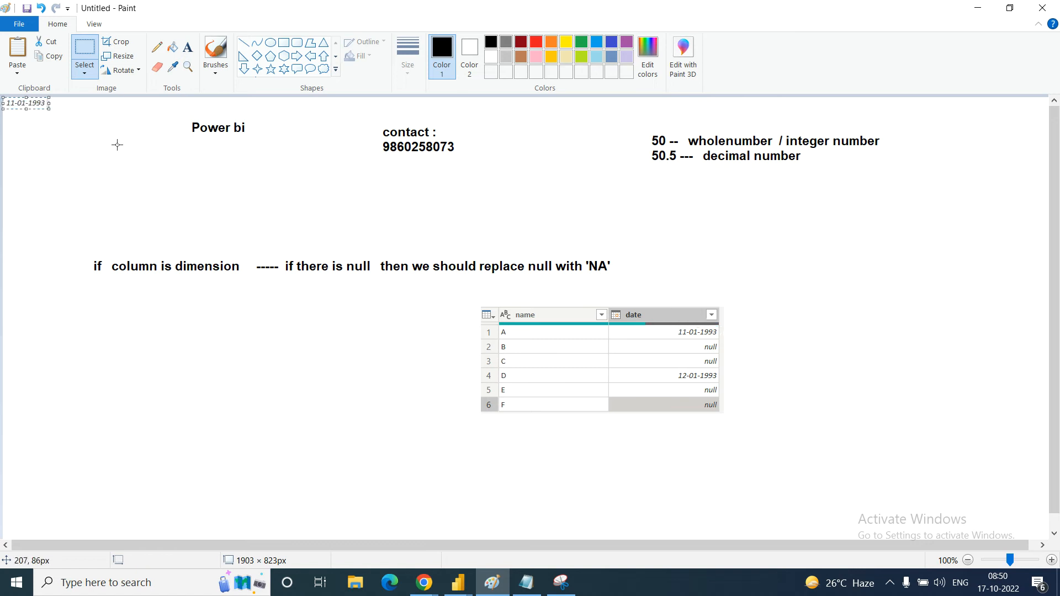
left_click_drag(18, 102, 207, 160)
key("ctrl+z")
key("ctrl+z")
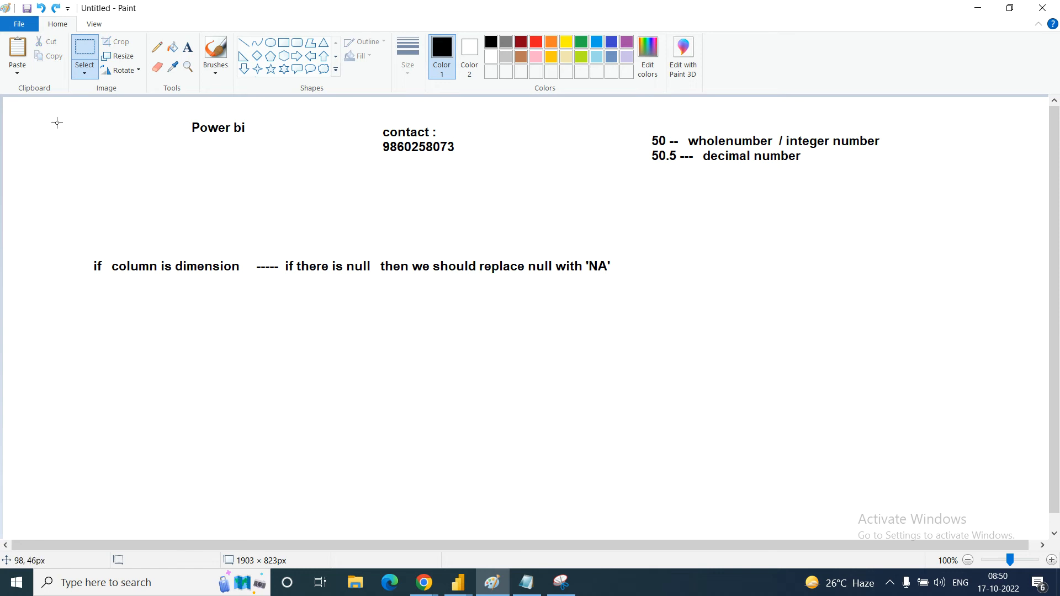
- Switch back to Power Query Editor and fill the date column of fill_up_sample downward
left_click(468, 583)
left_click(542, 519)
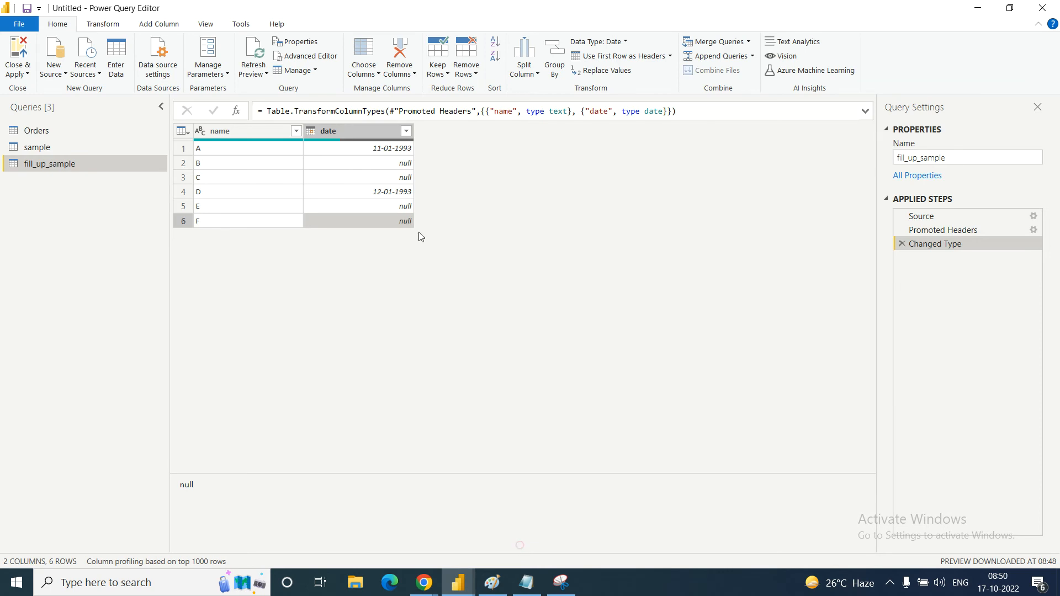
left_click(359, 128)
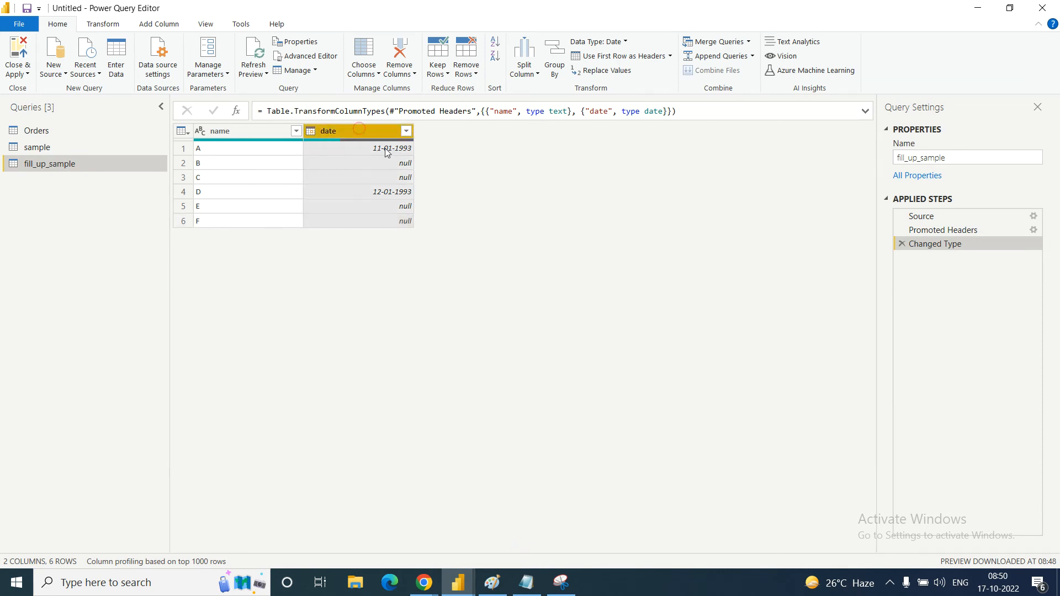
left_click(90, 26)
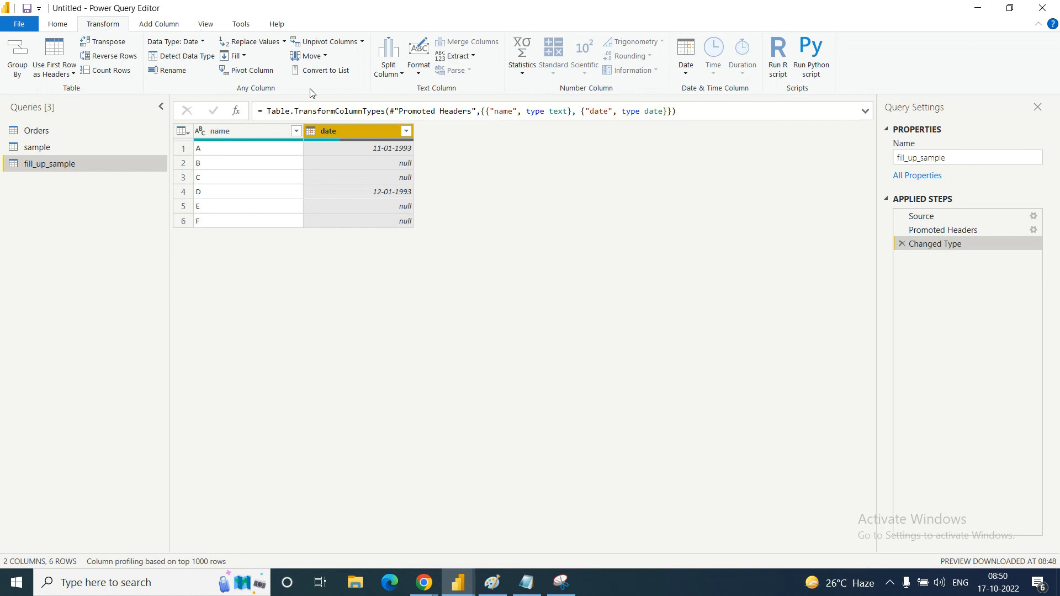
left_click(246, 57)
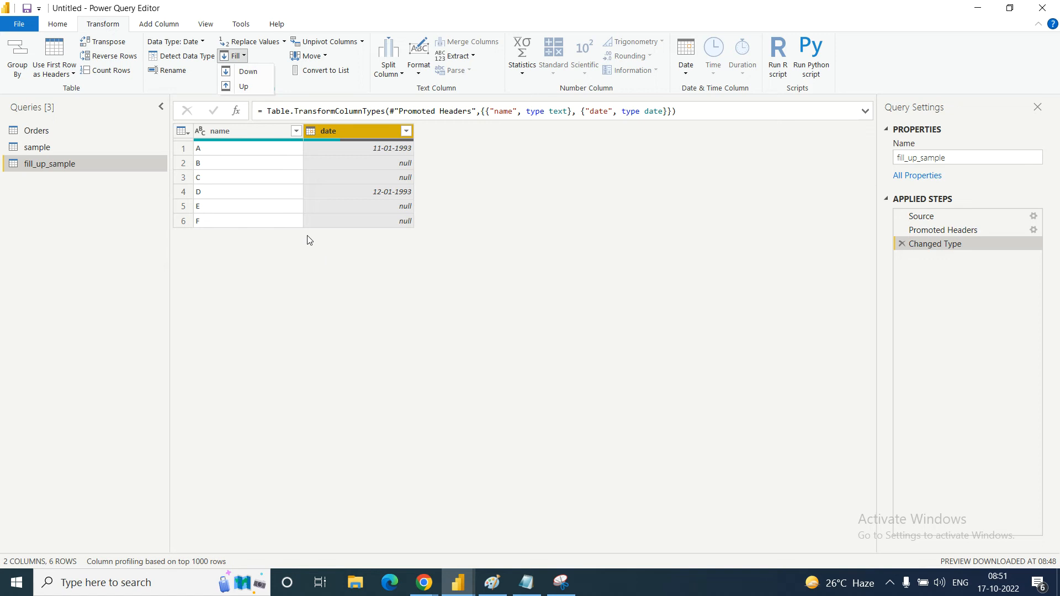
left_click(245, 72)
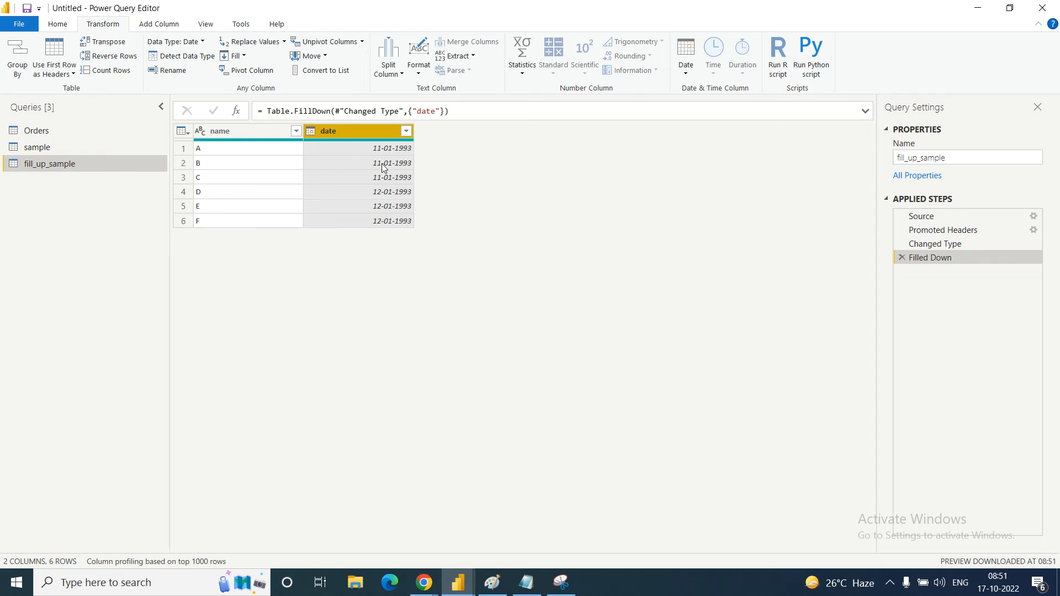
- Check row D's date and delete the Filled Down applied step
left_click(379, 193)
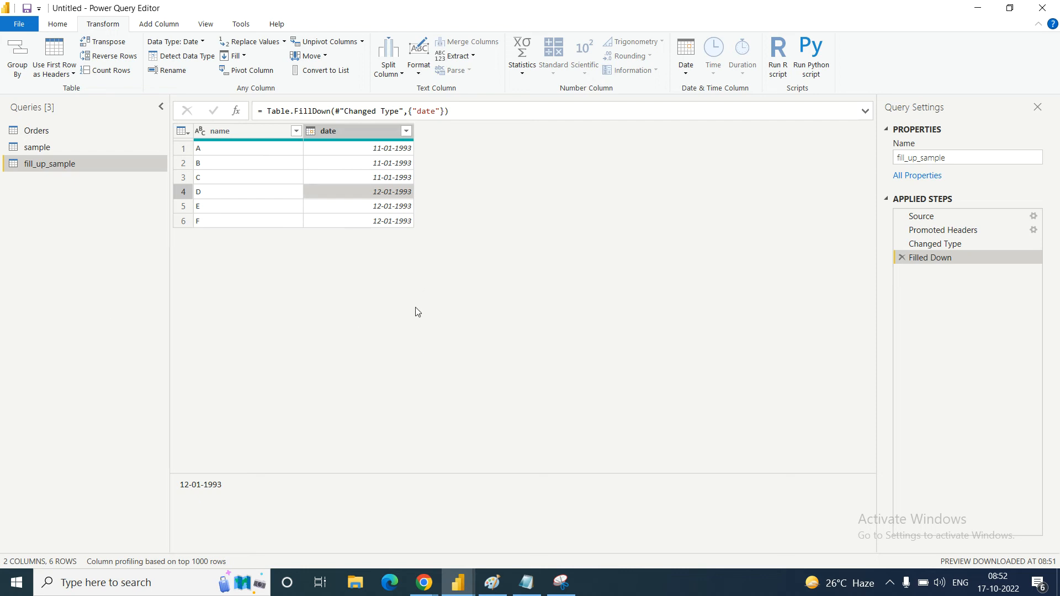
left_click(903, 258)
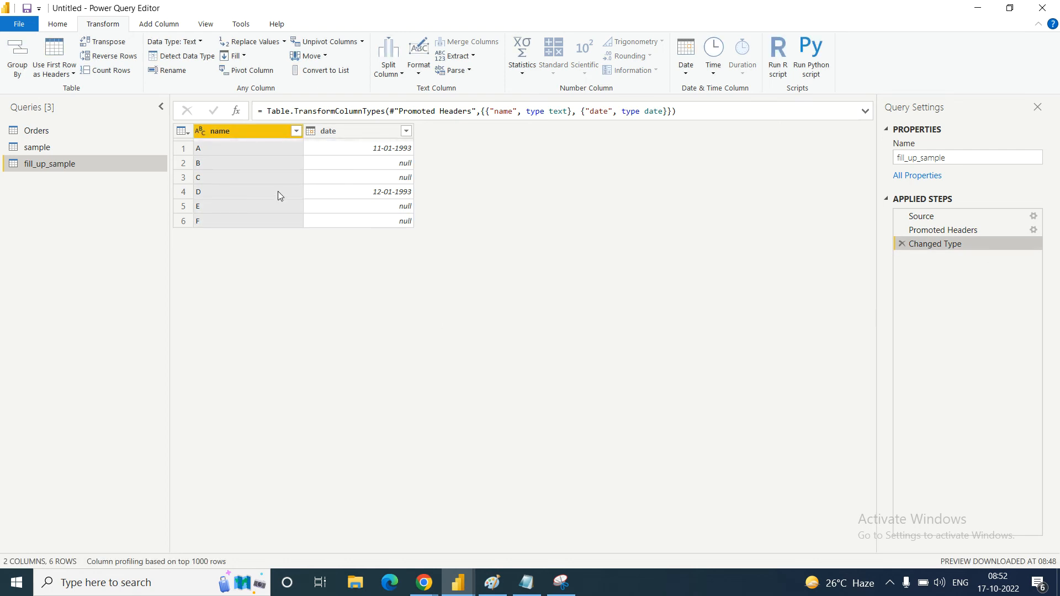
- Examine the date column from row F upward, comparing the null cells with row D's date
left_click(346, 131)
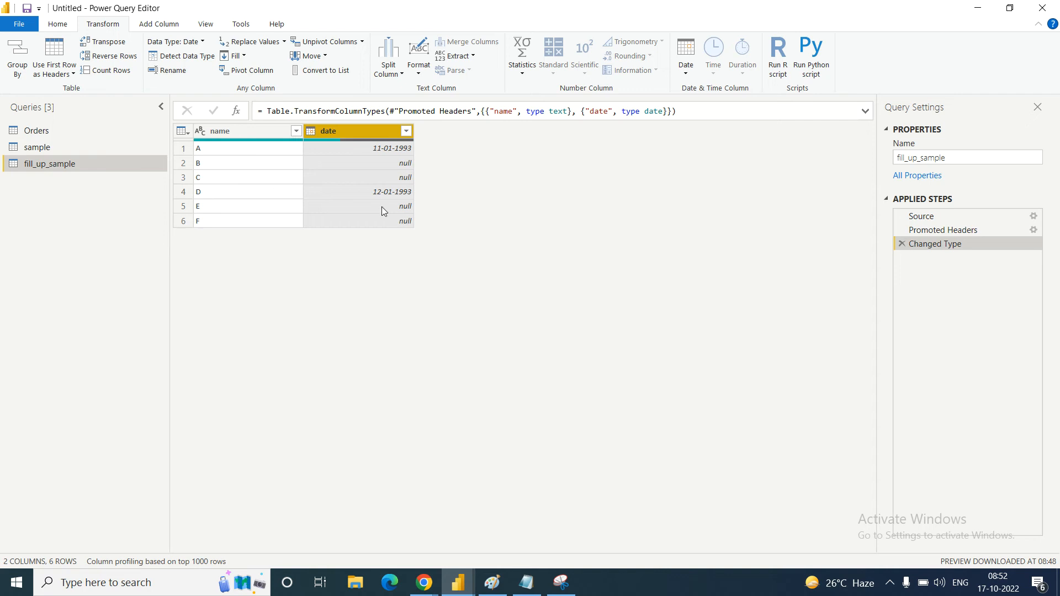
left_click(393, 236)
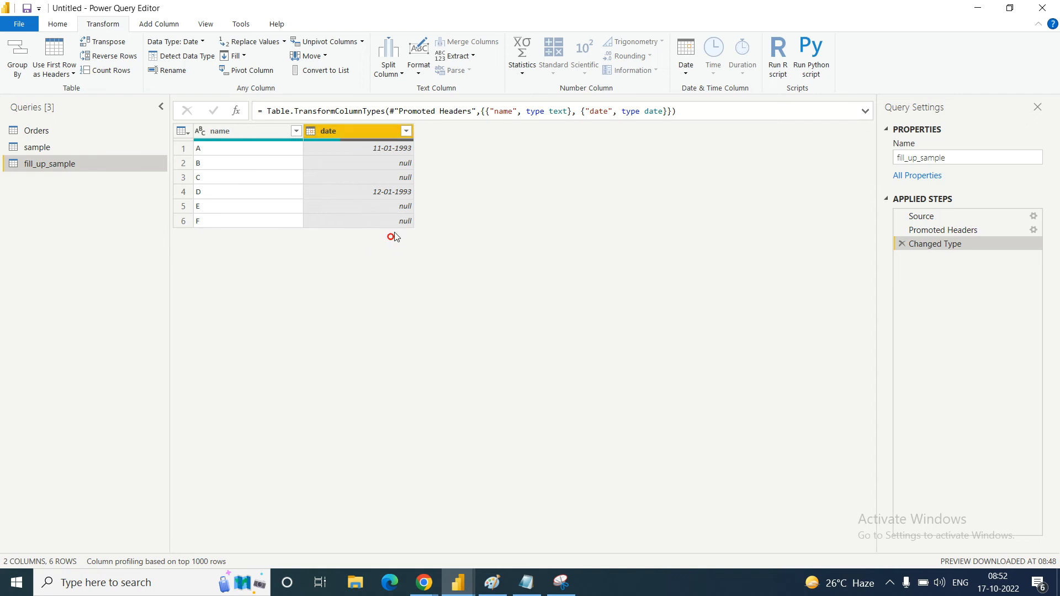
left_click(403, 221)
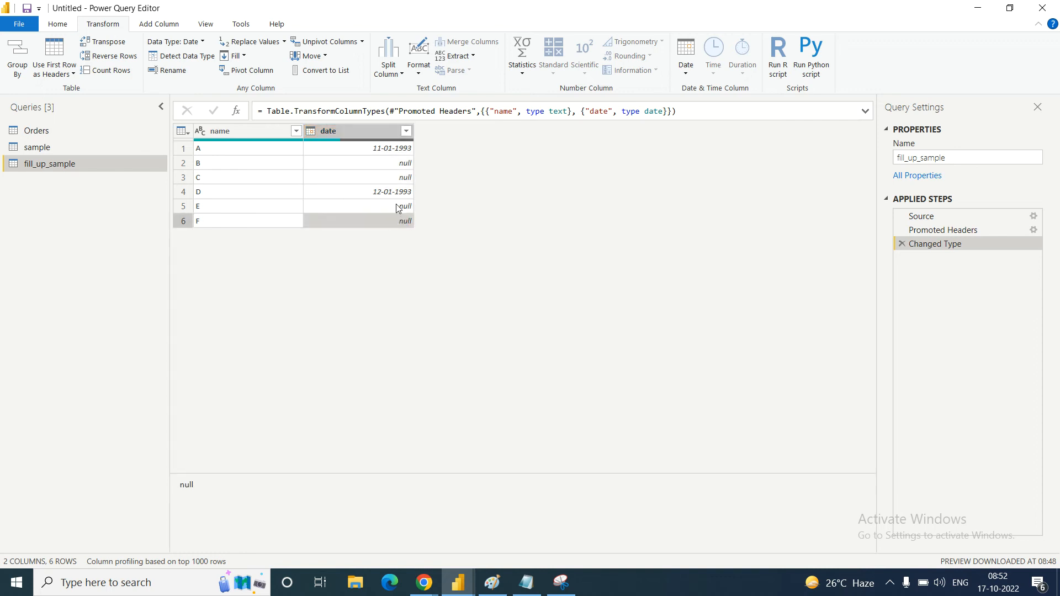
left_click(395, 204)
left_click(388, 193)
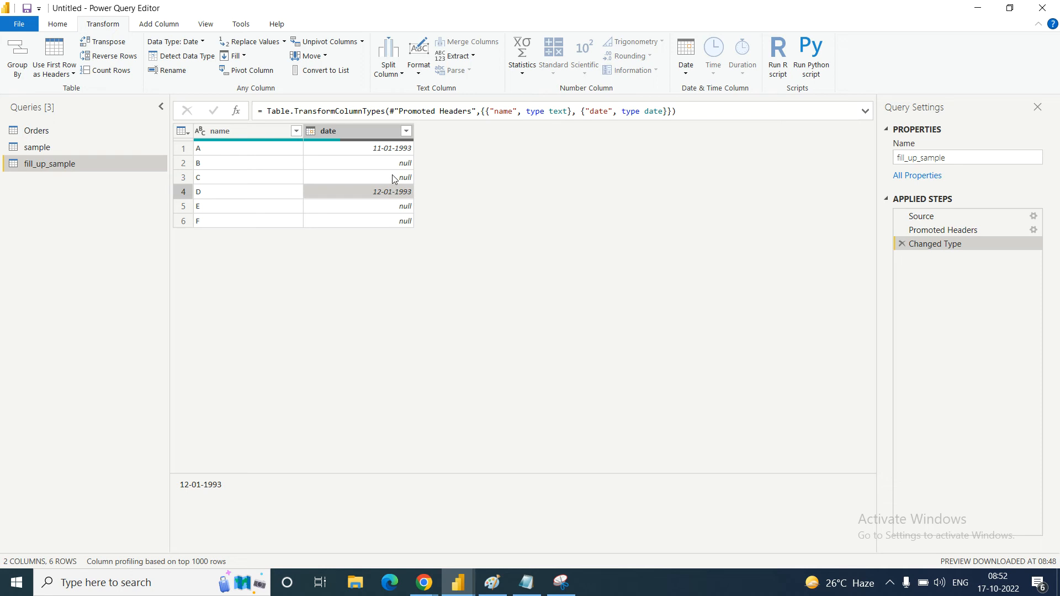
left_click(394, 178)
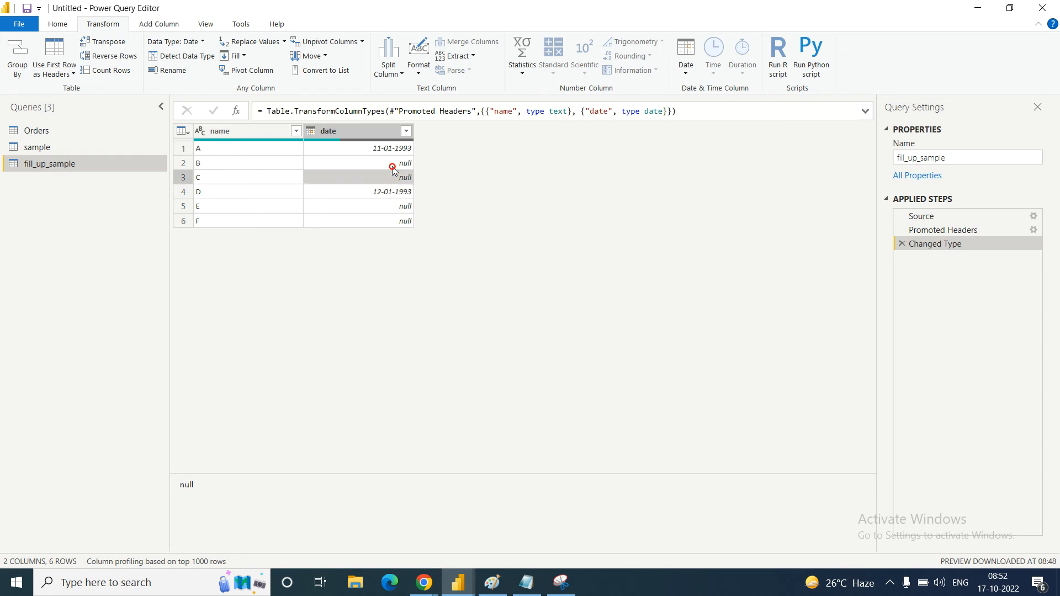
left_click(393, 165)
left_click(379, 192)
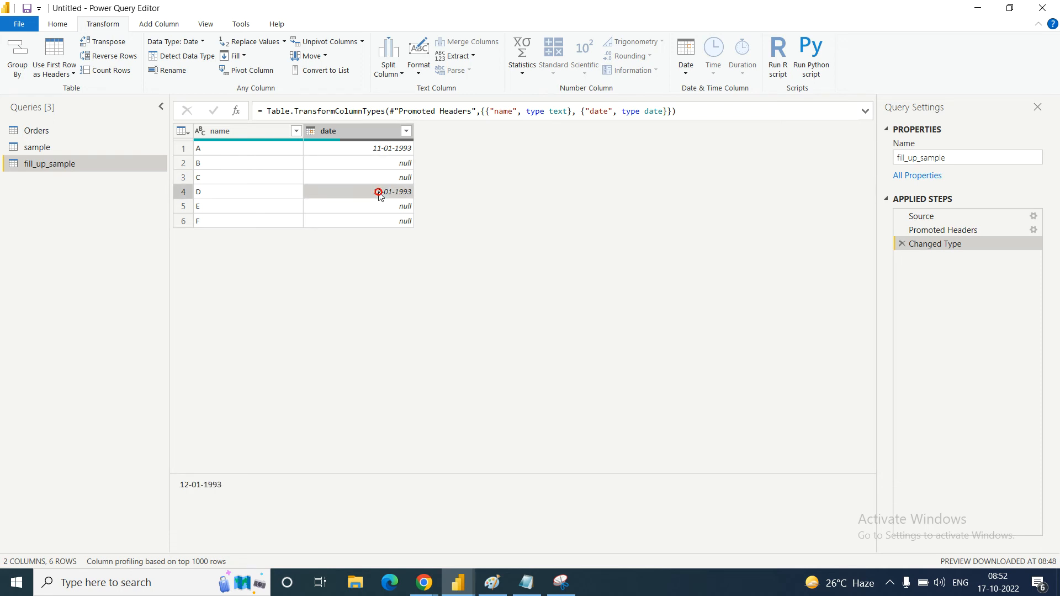
- Fill the date column of fill_up_sample upward and check the dates from row D up to row A
left_click(390, 177)
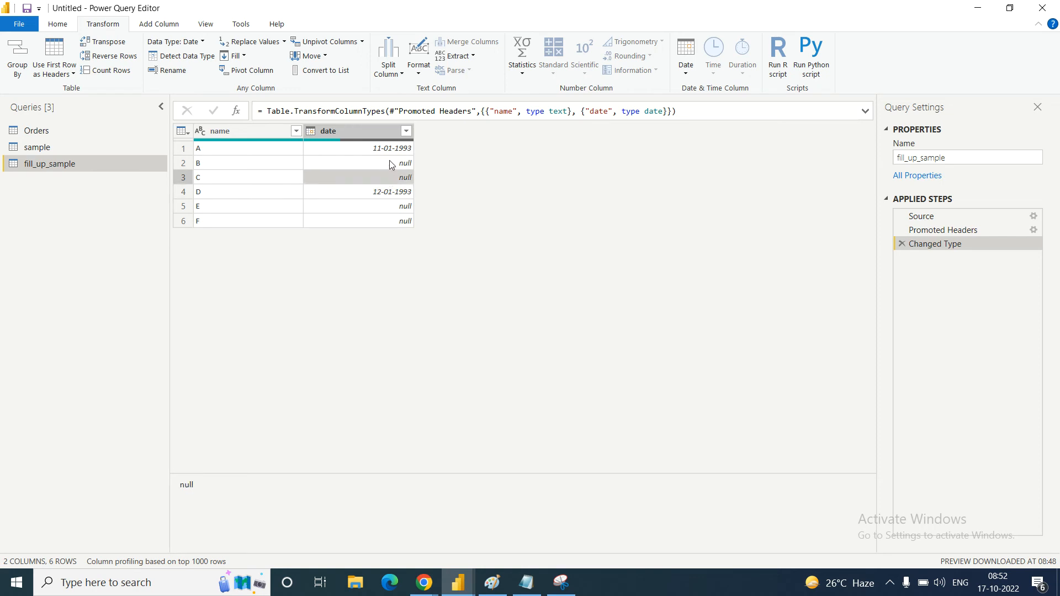
left_click(390, 164)
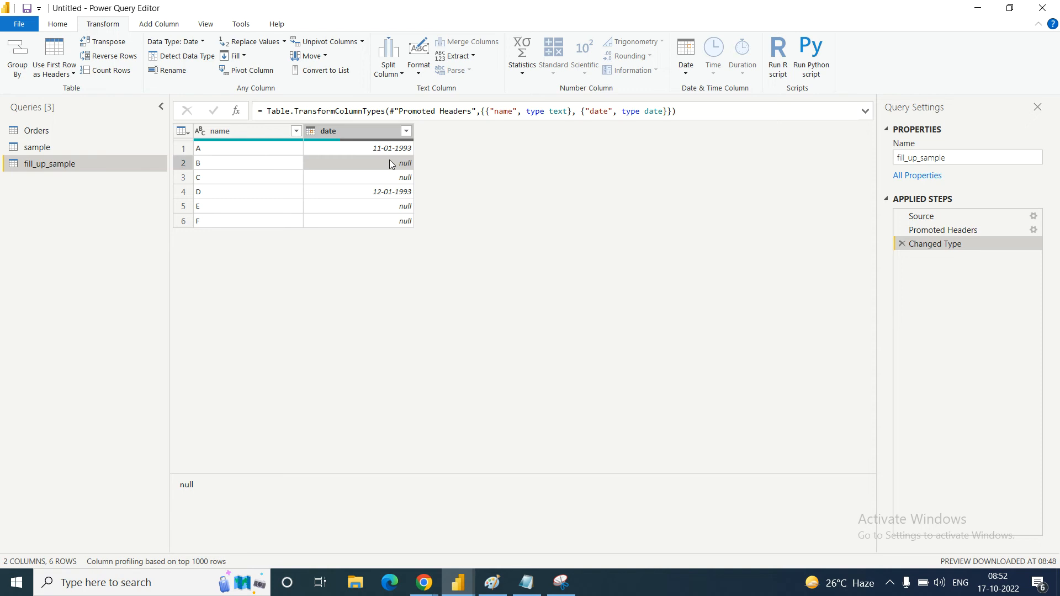
left_click(355, 137)
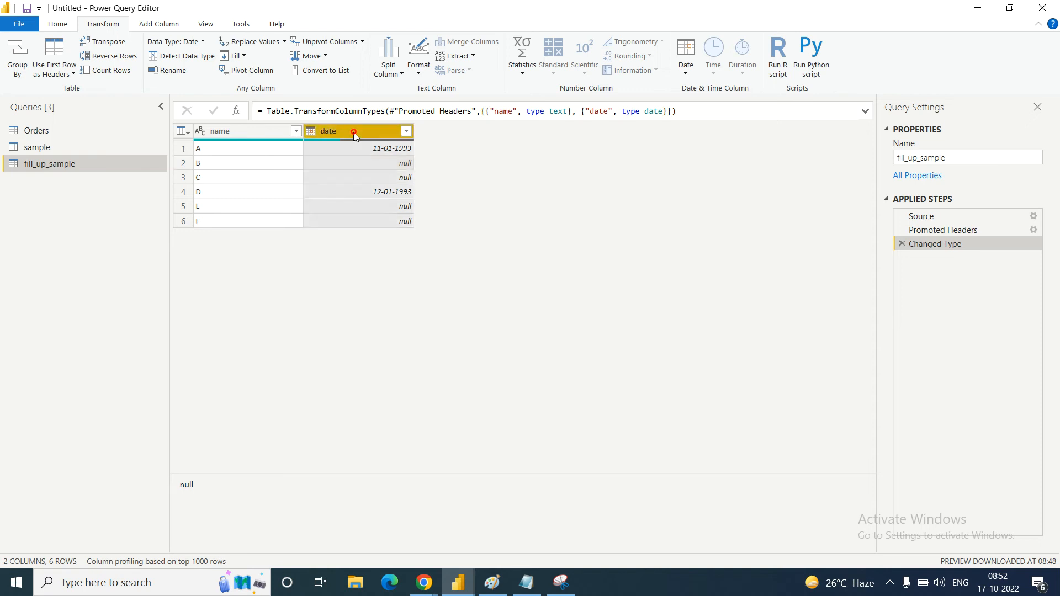
left_click(244, 56)
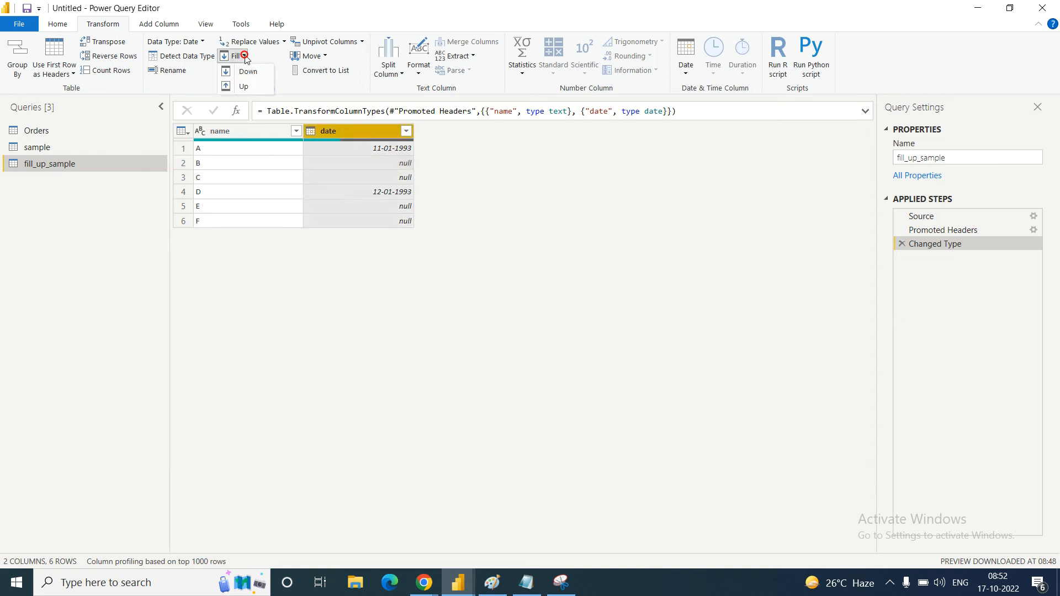
left_click(244, 87)
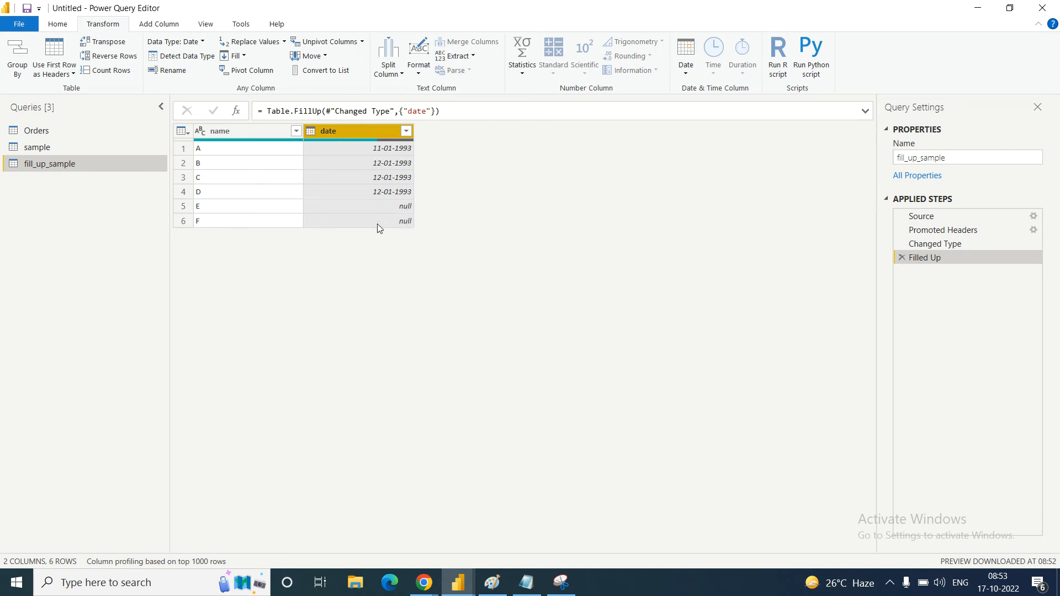
left_click(397, 193)
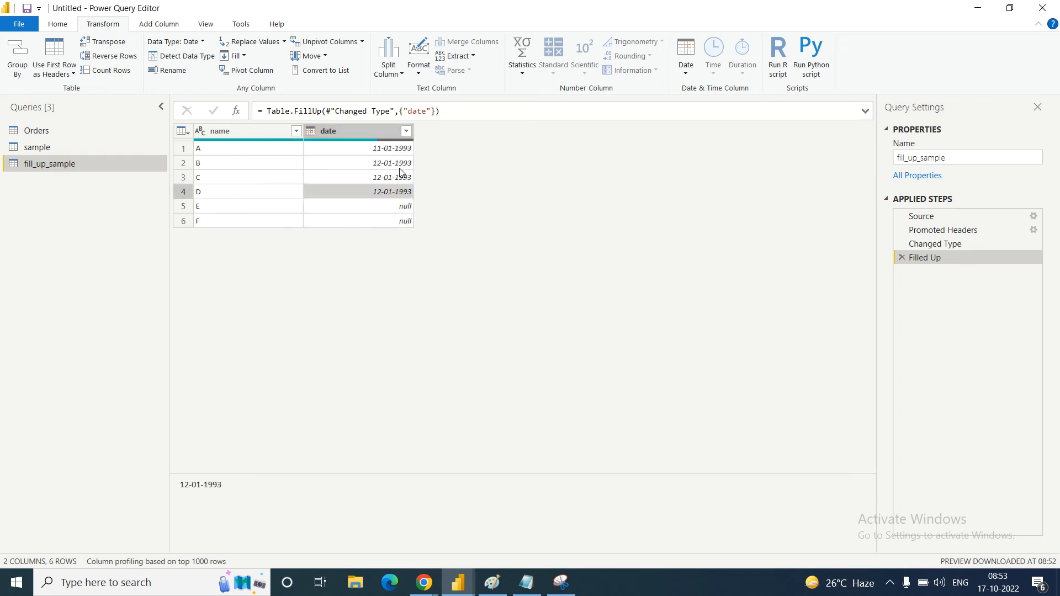
left_click(400, 180)
left_click(399, 164)
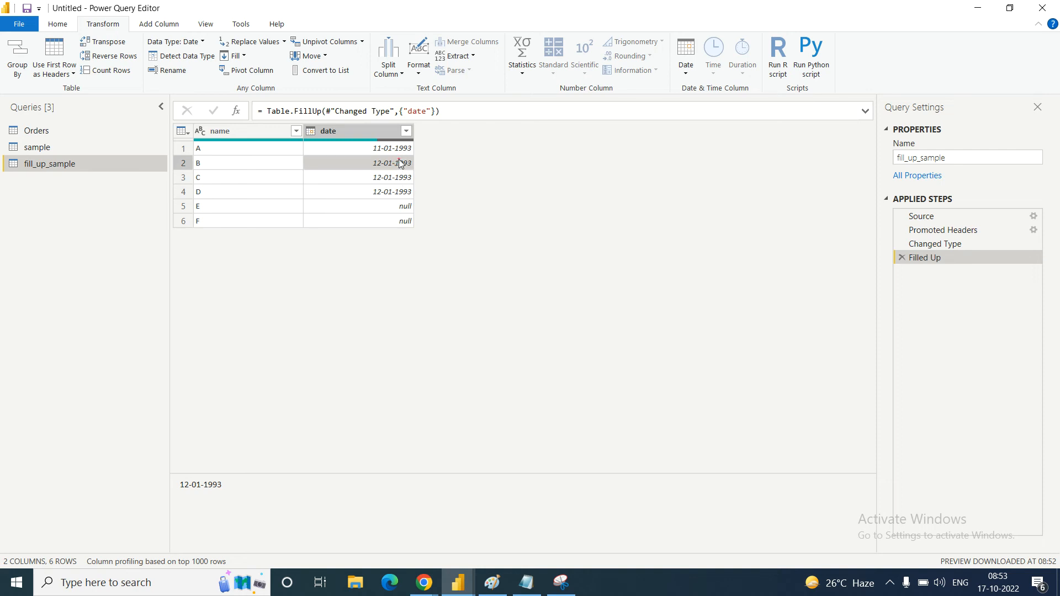
left_click(394, 147)
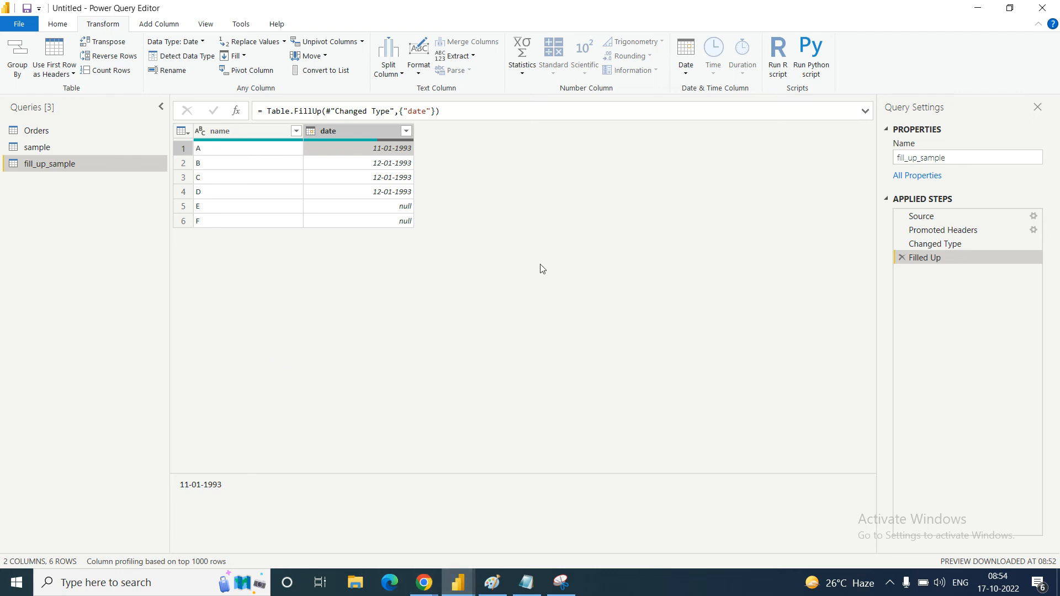
- In the Orders query, move the Customer ID column left three times so it sits directly after Order ID
left_click(325, 57)
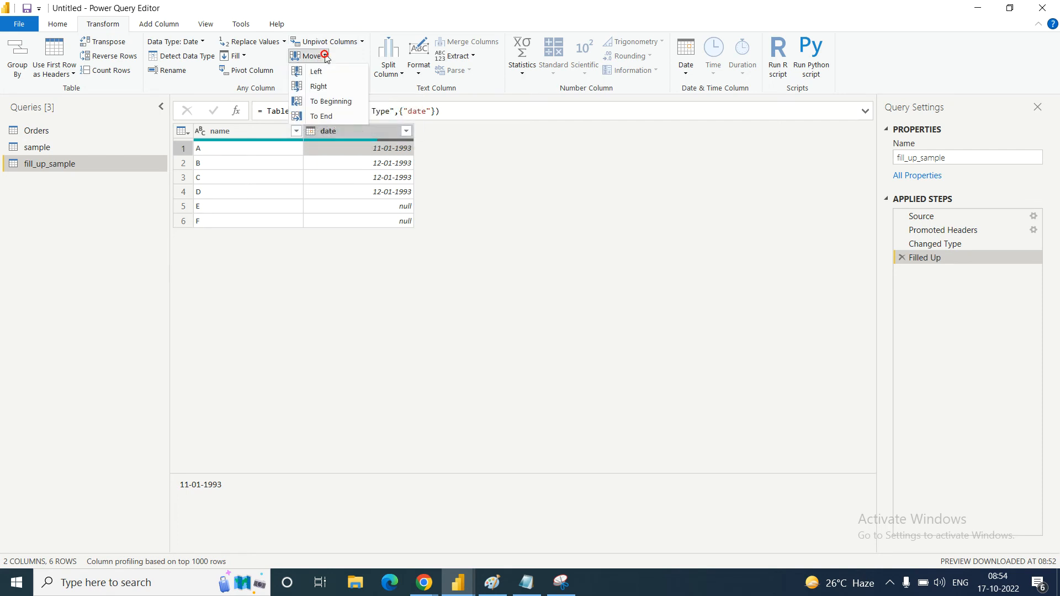
left_click(319, 315)
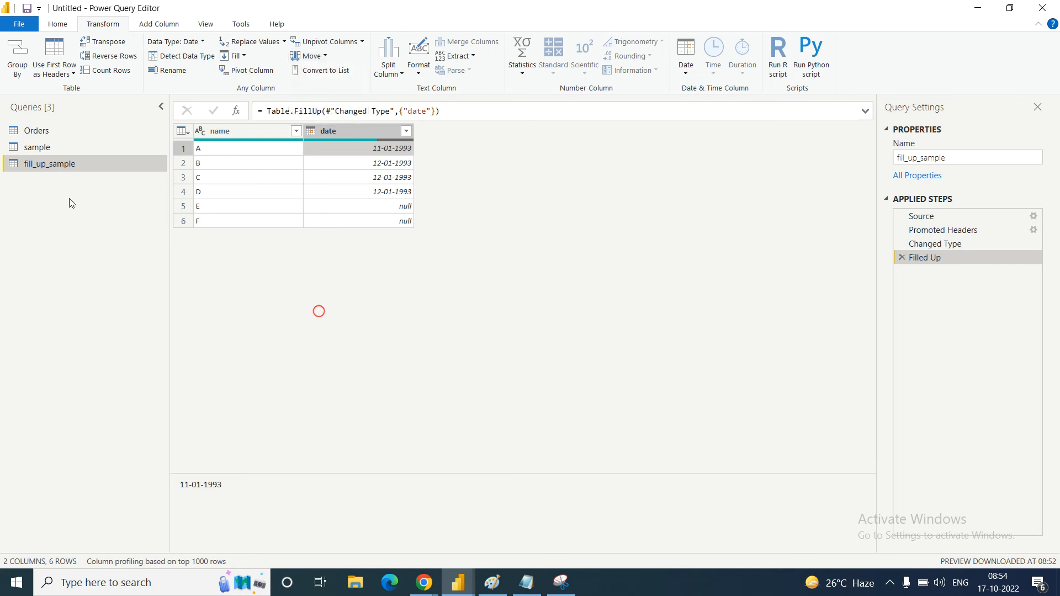
left_click(47, 131)
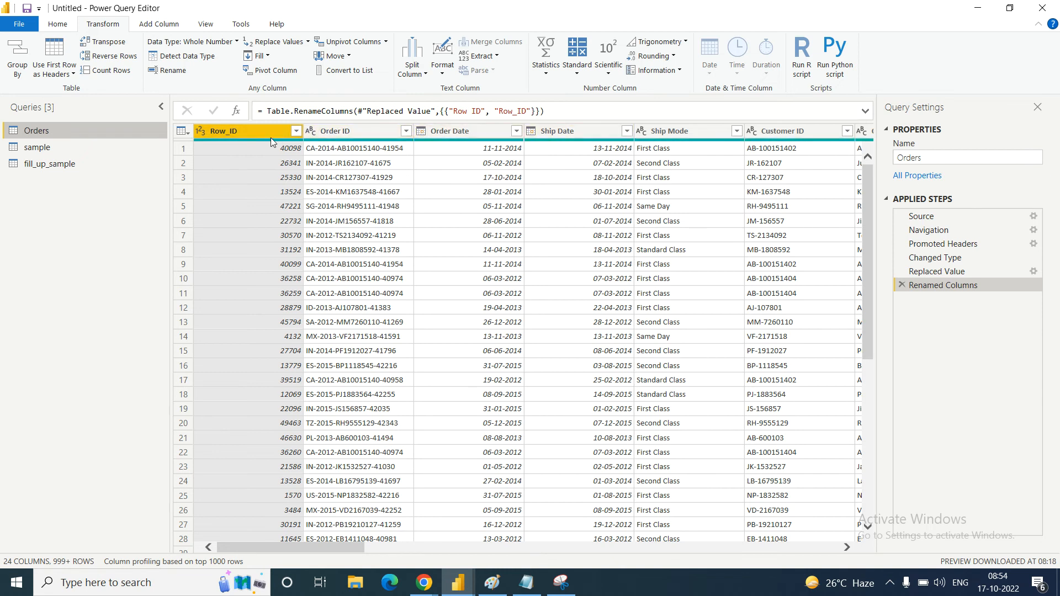
left_click(356, 127)
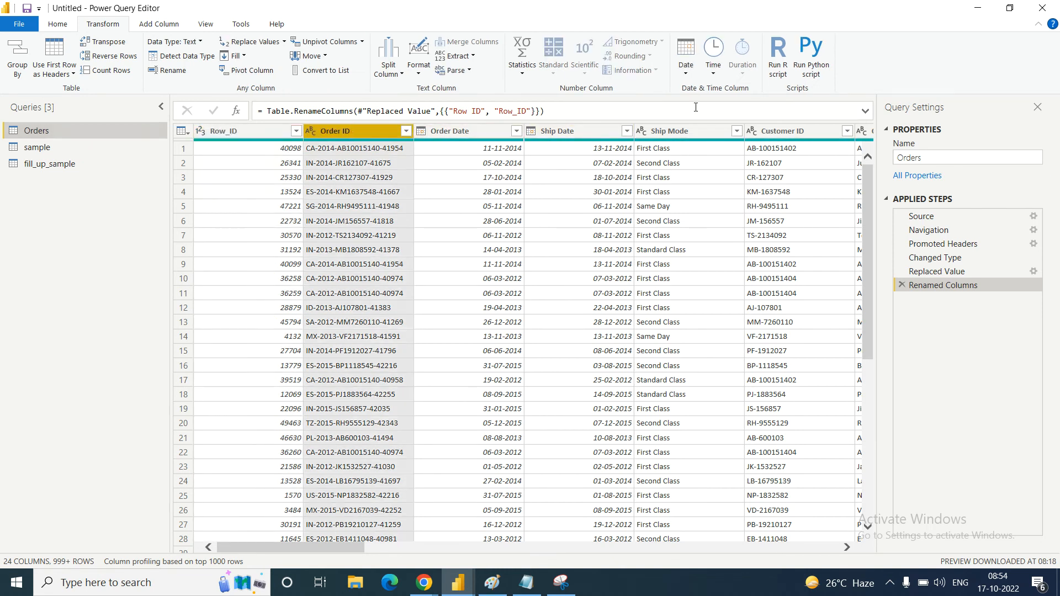
left_click(797, 133)
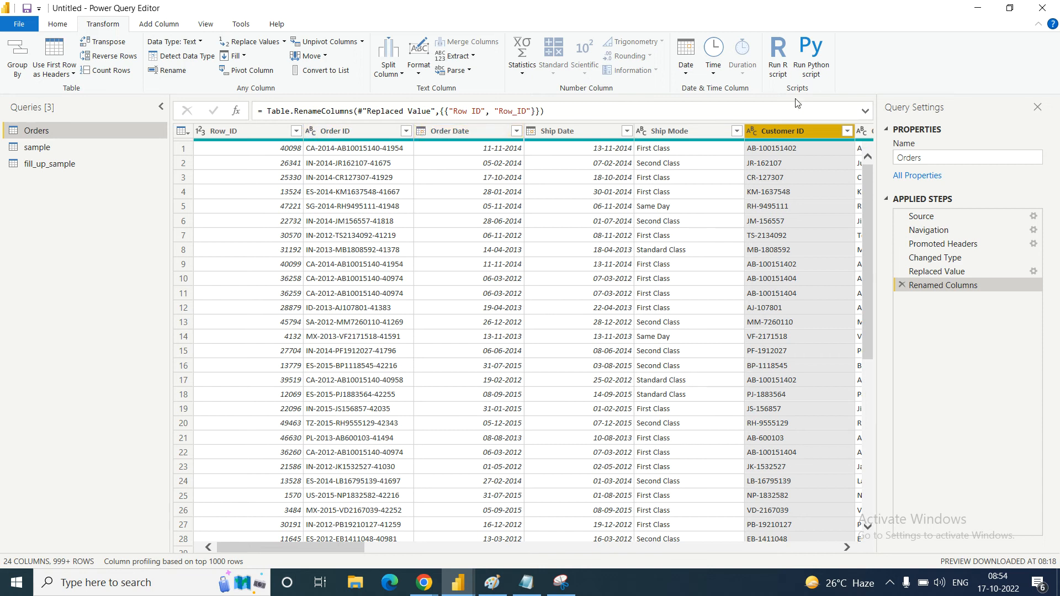
left_click(327, 56)
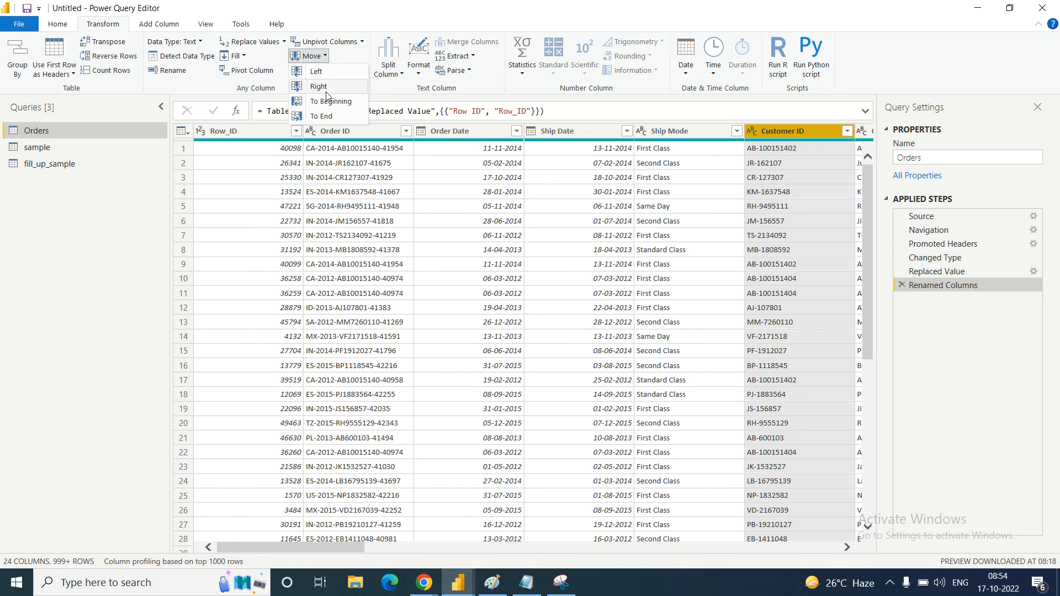
left_click(319, 72)
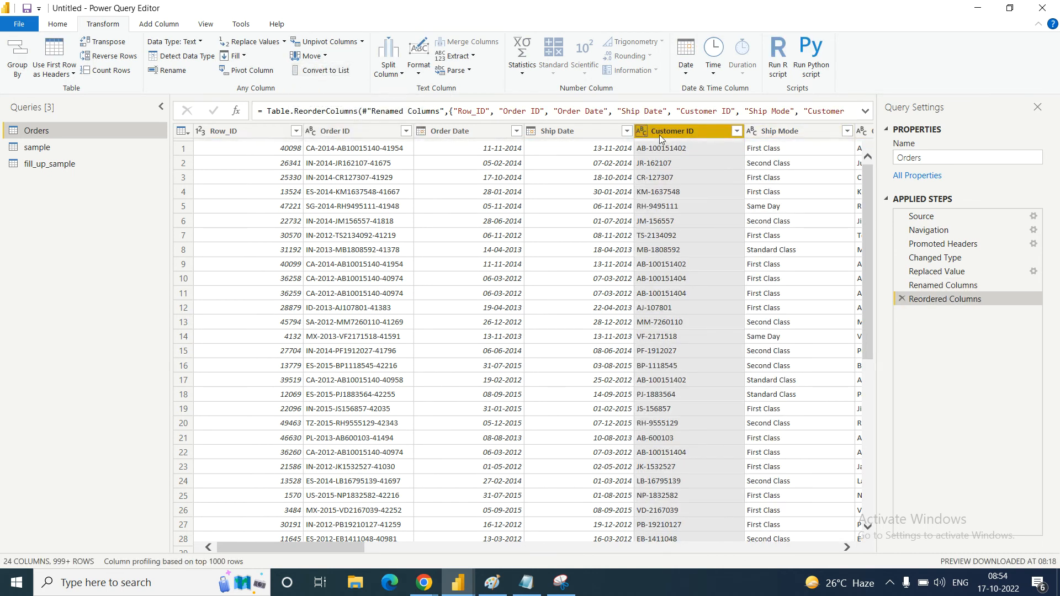
left_click(324, 57)
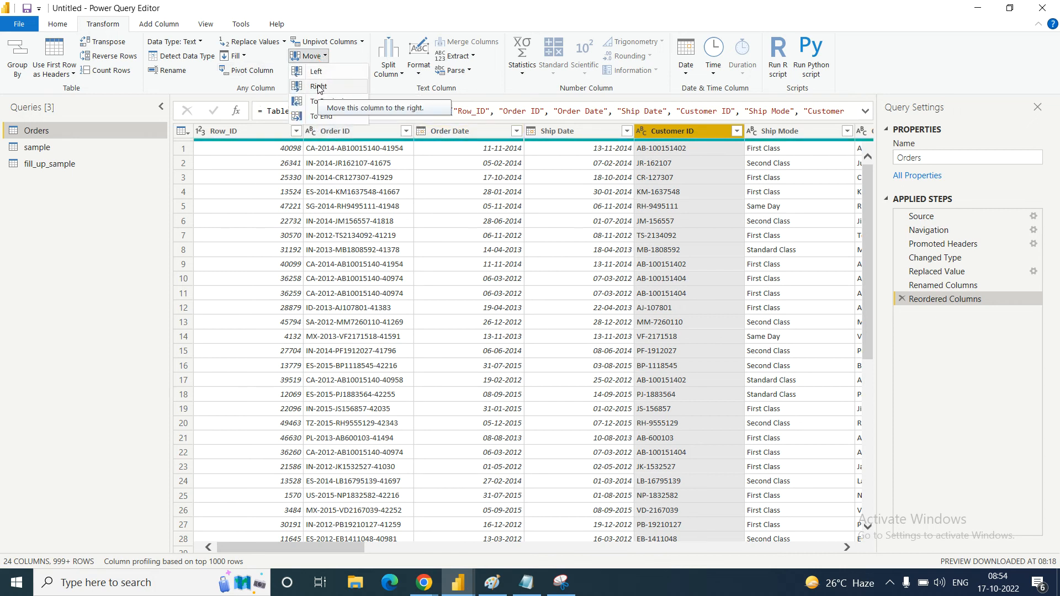
left_click(318, 72)
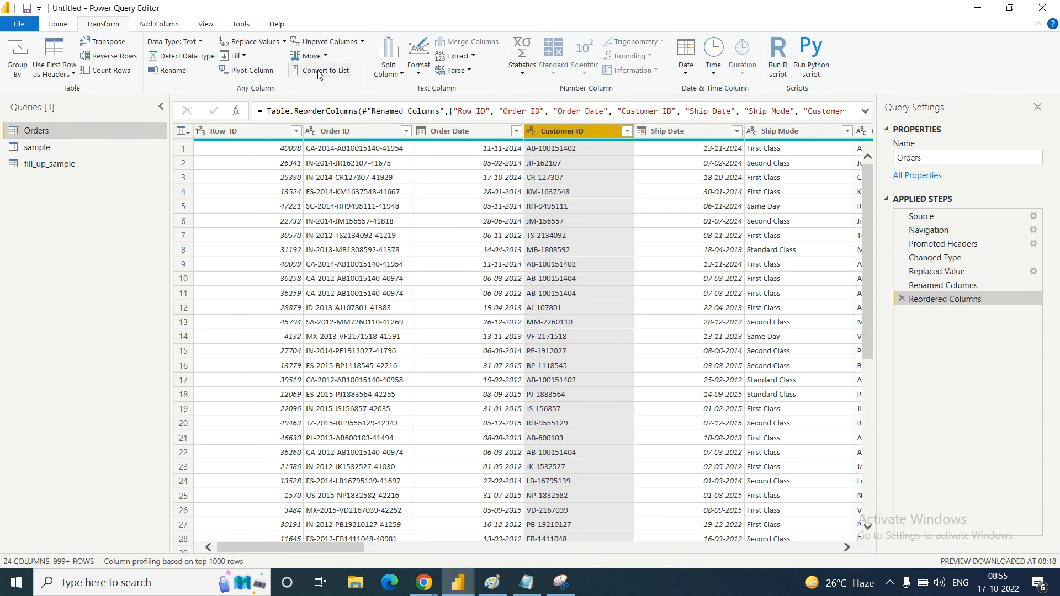
left_click(324, 57)
left_click(317, 72)
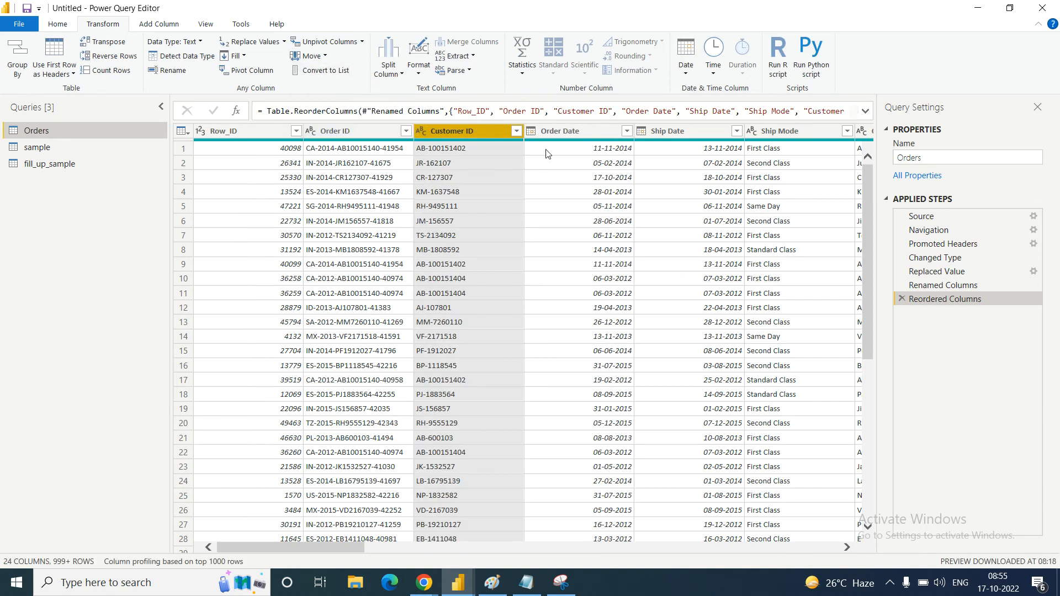
- Reposition the Customer ID column between Order Date and Ship Date, and return it to directly after Order ID
left_click_drag(450, 135, 683, 145)
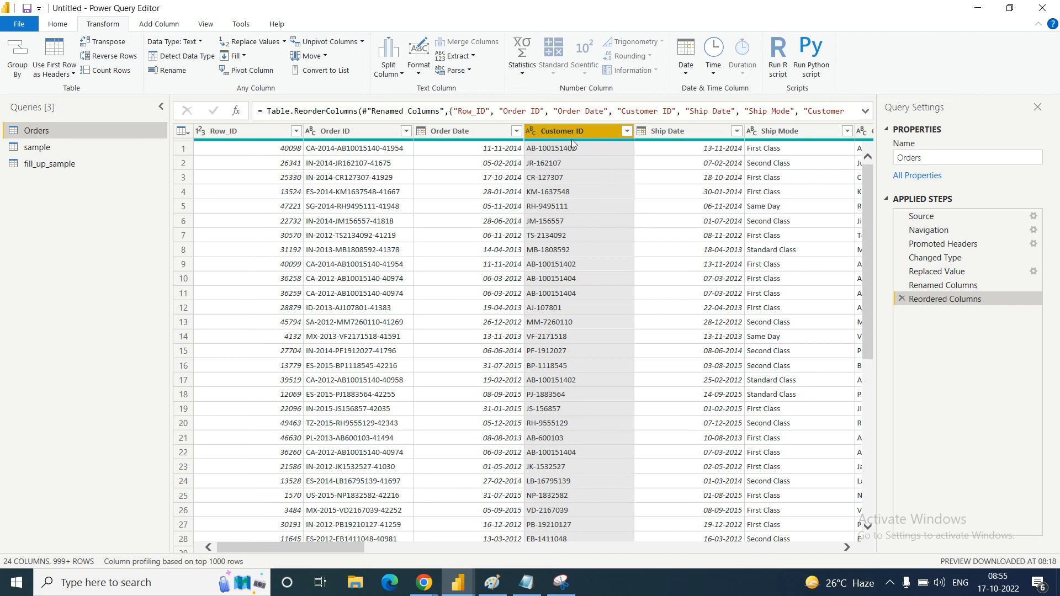
left_click_drag(568, 134, 450, 144)
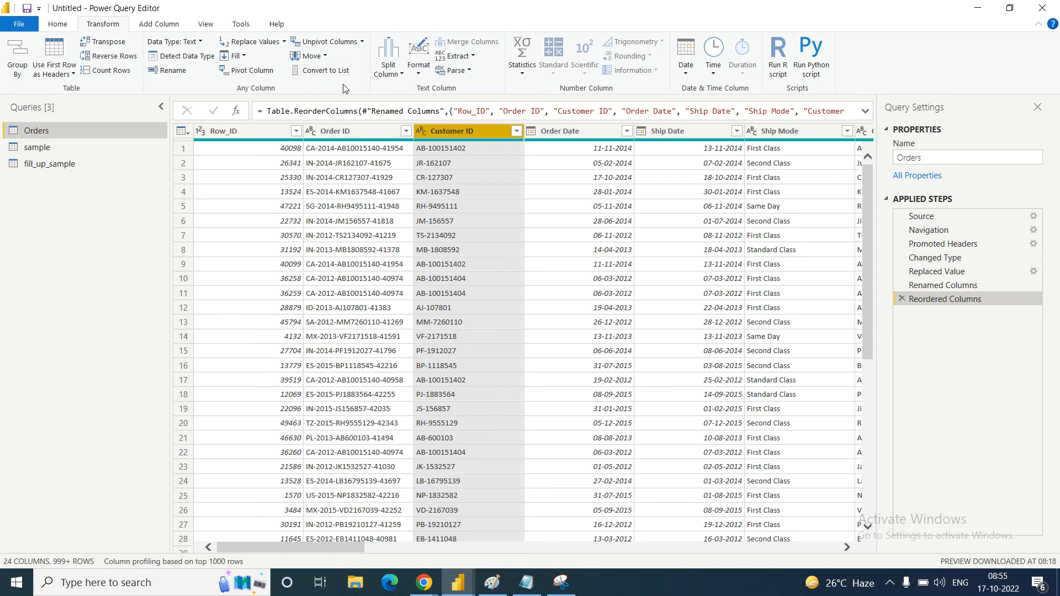
left_click(403, 74)
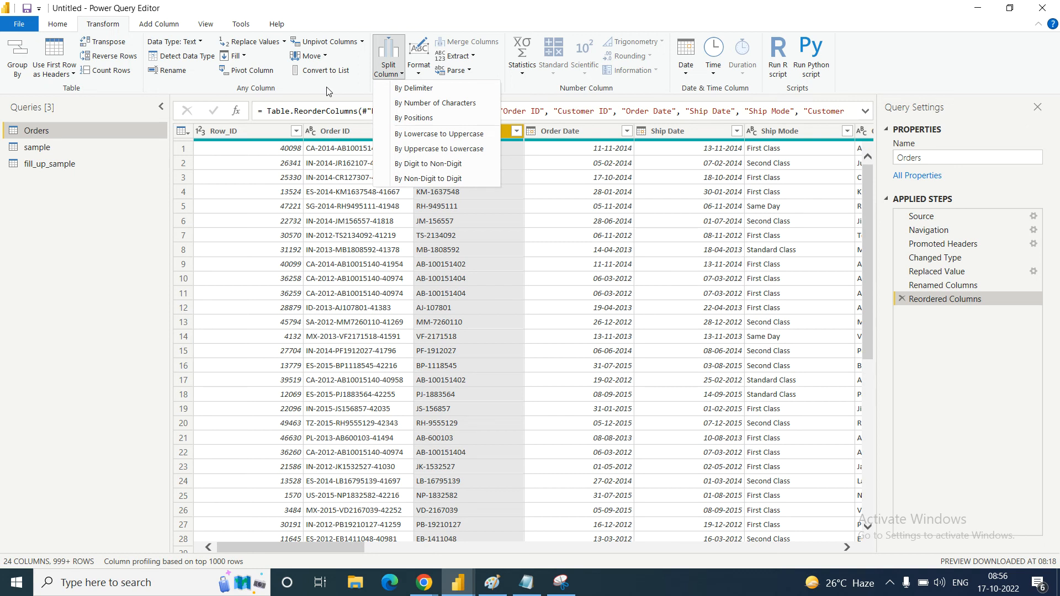
left_click(59, 25)
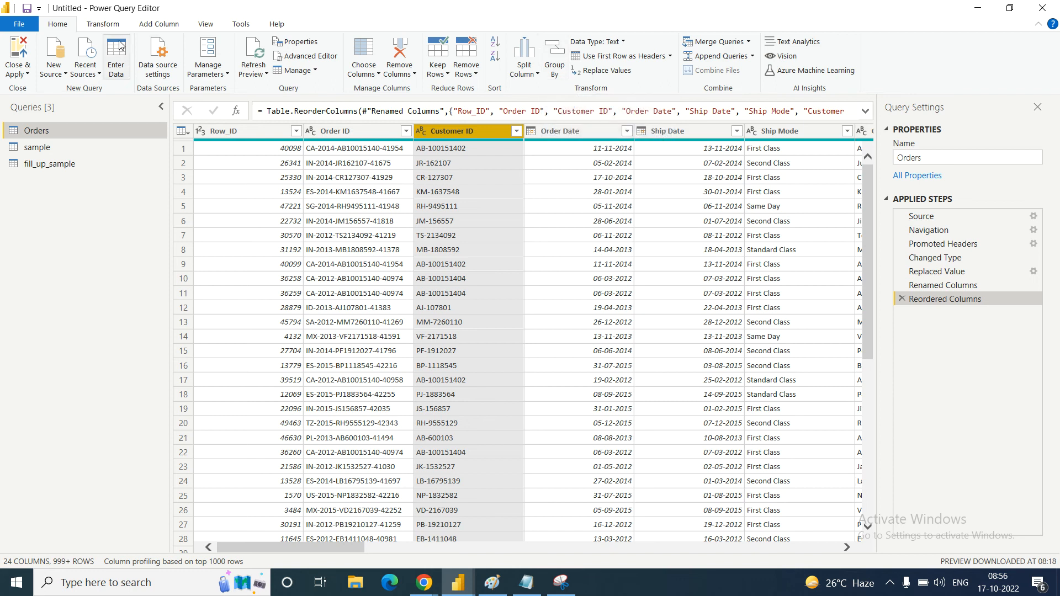
left_click(105, 24)
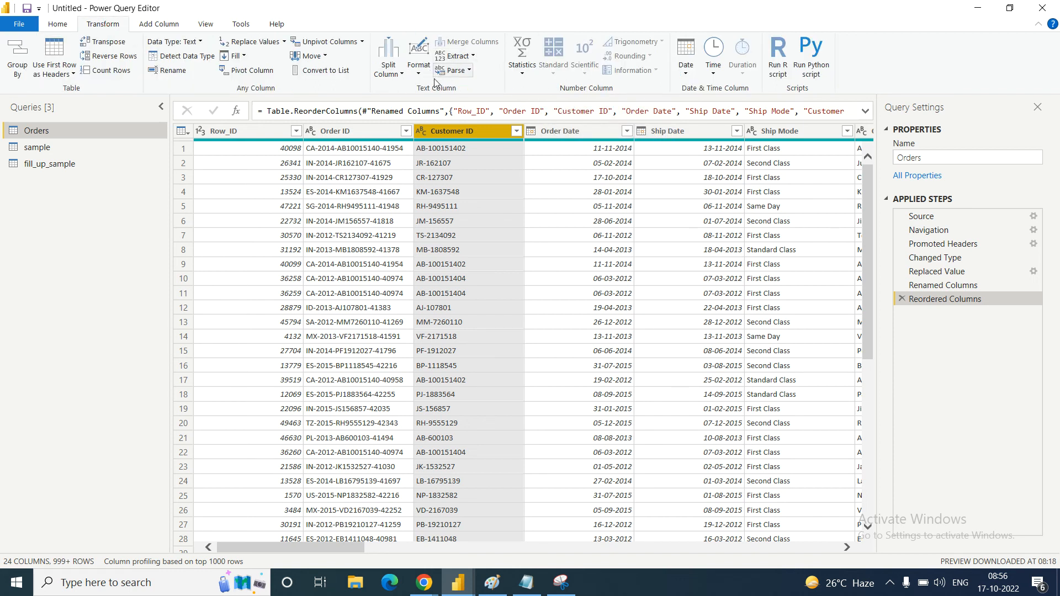
left_click(419, 72)
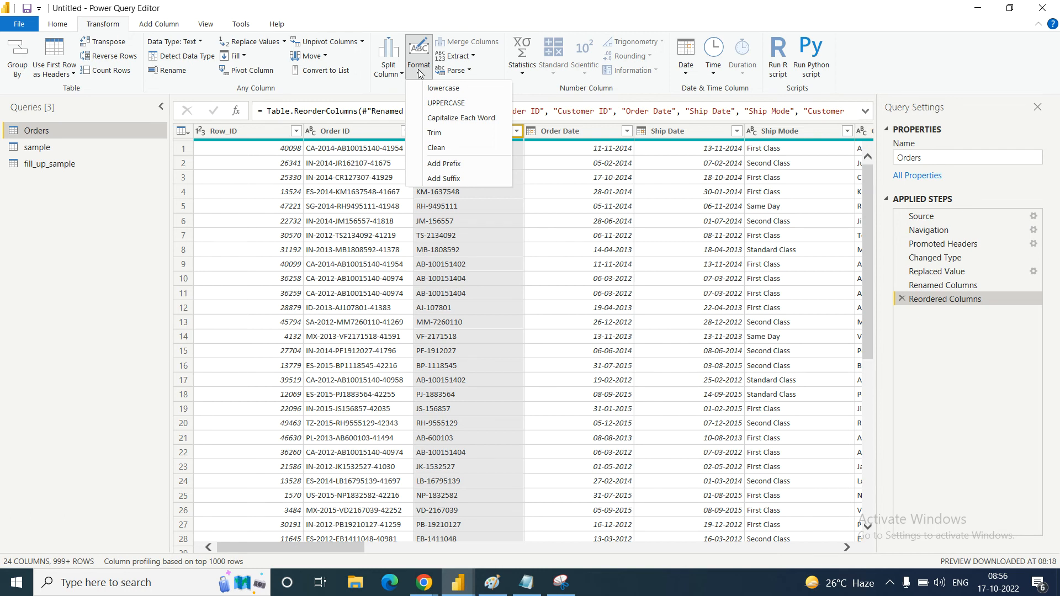
left_click(283, 207)
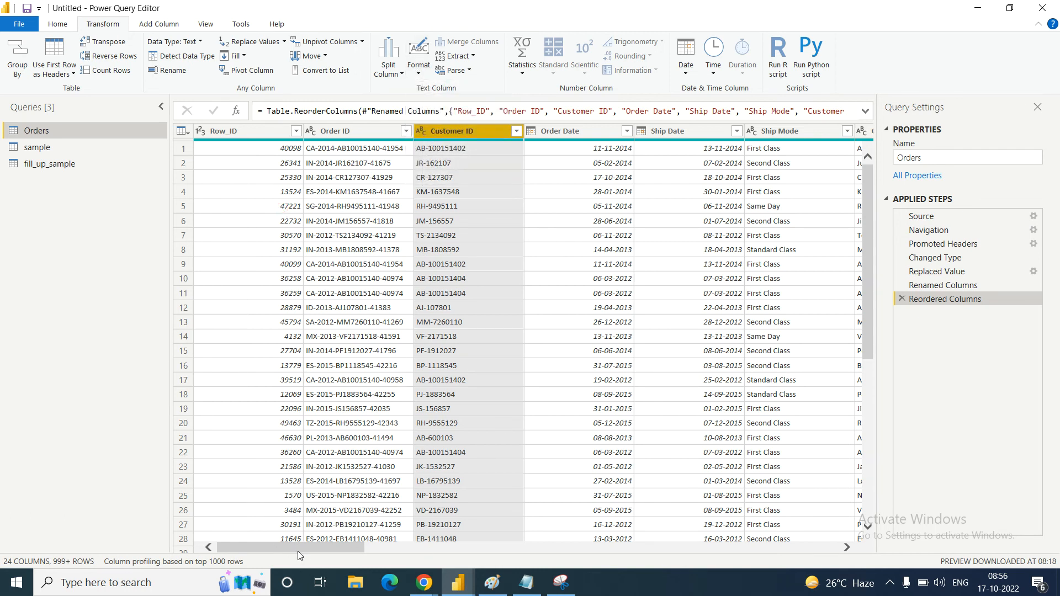
- Convert the Customer Name column's text to lowercase
left_click_drag(289, 545, 359, 544)
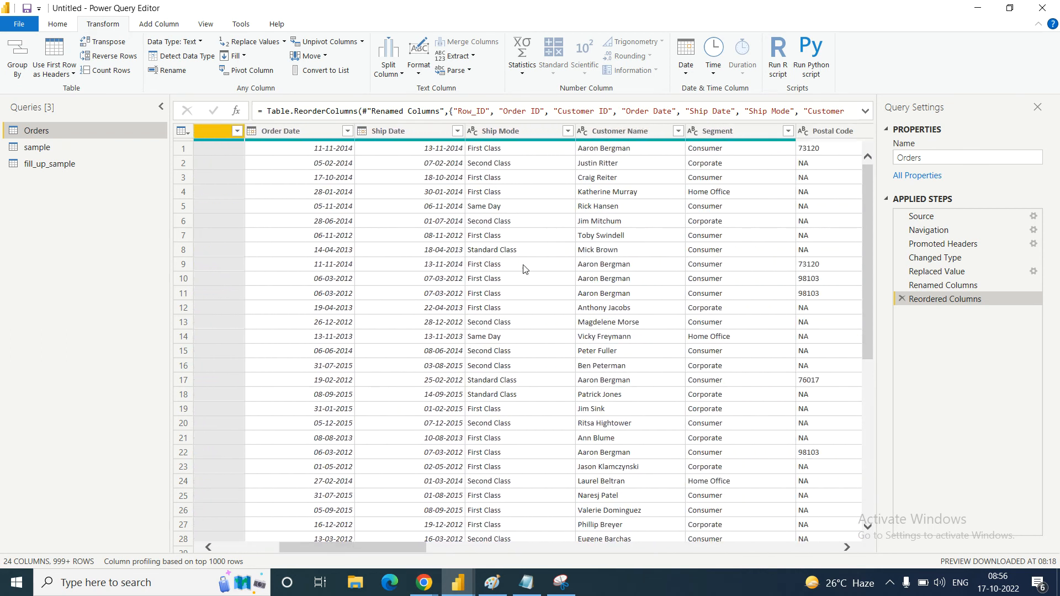
left_click(604, 134)
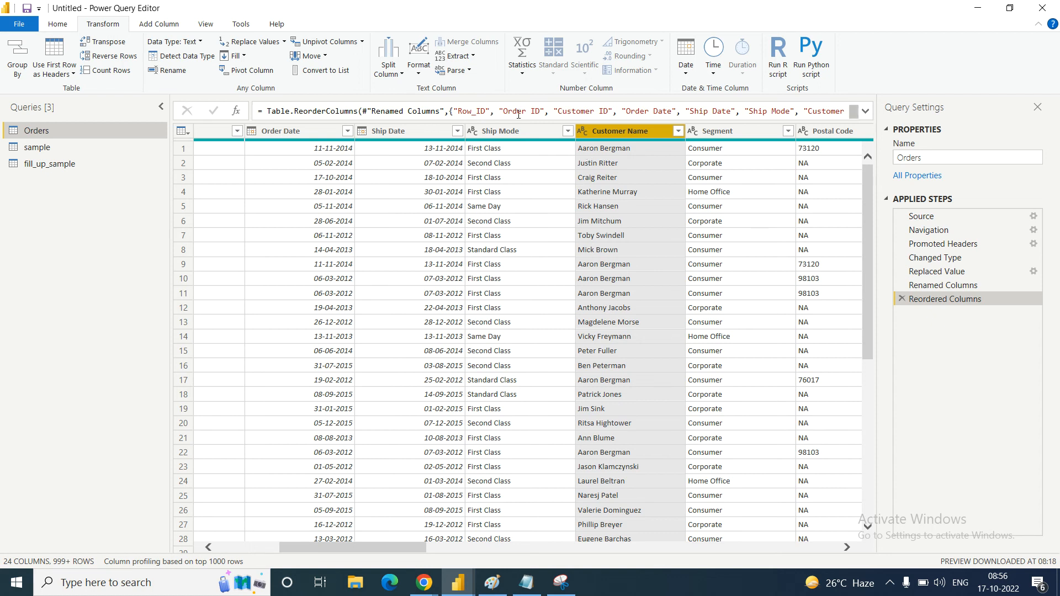
left_click(418, 76)
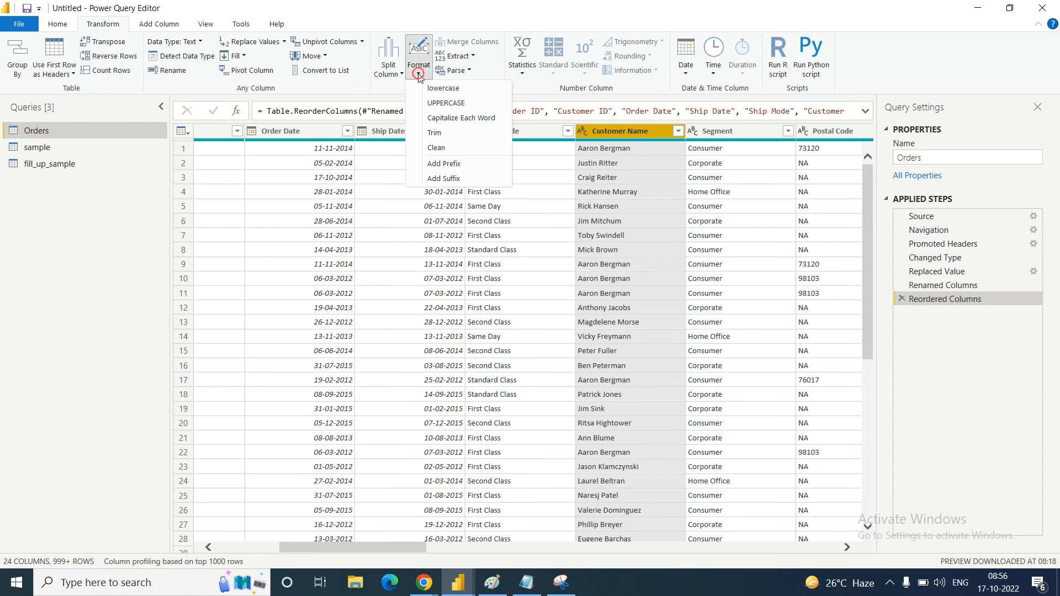
left_click(443, 89)
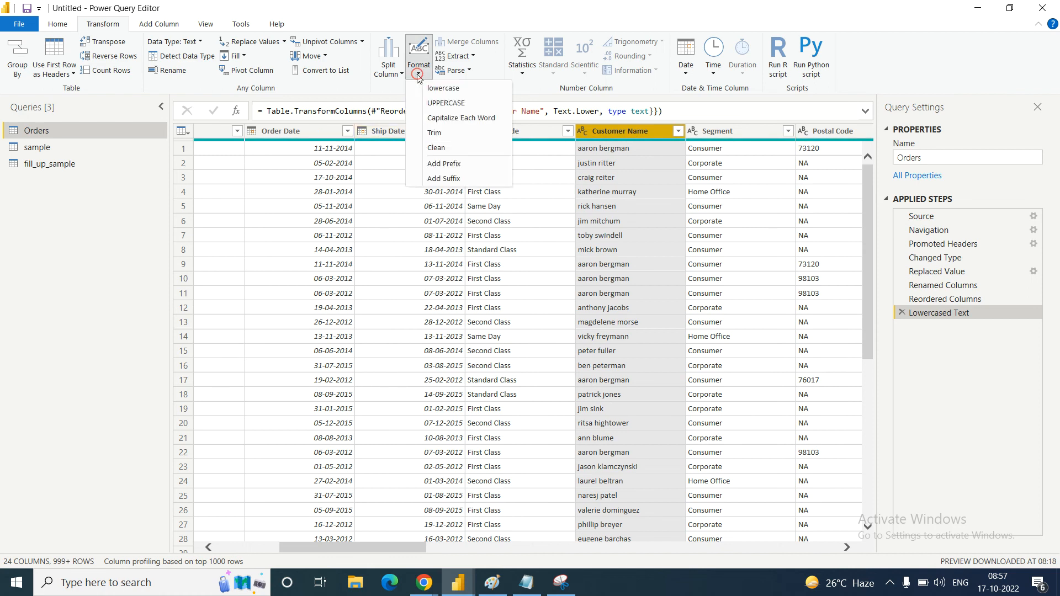
- Convert the Customer Name column to uppercase and apply Capitalize Each Word to it
left_click(445, 103)
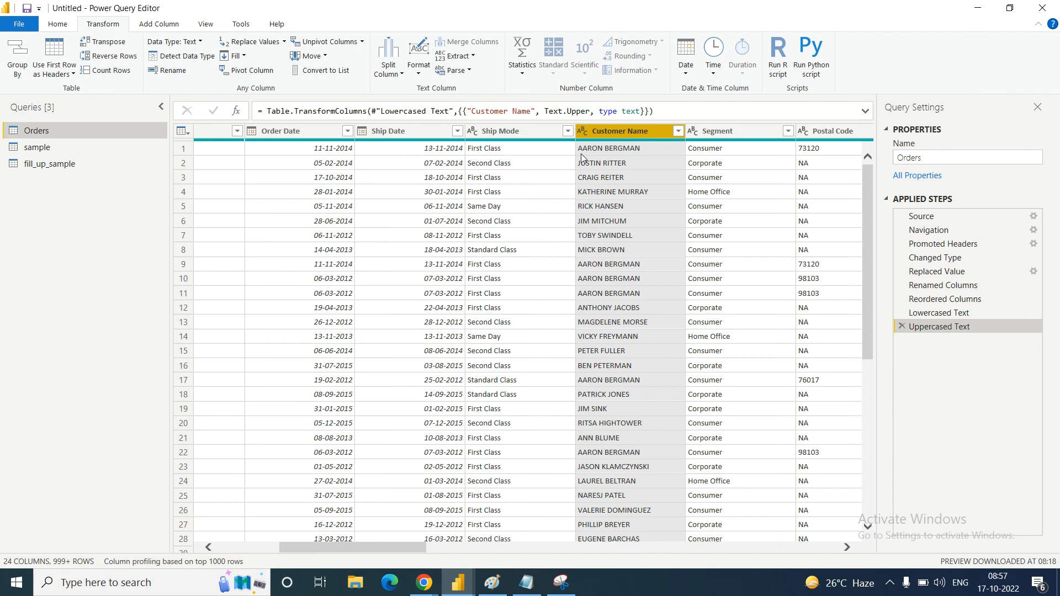
left_click(418, 64)
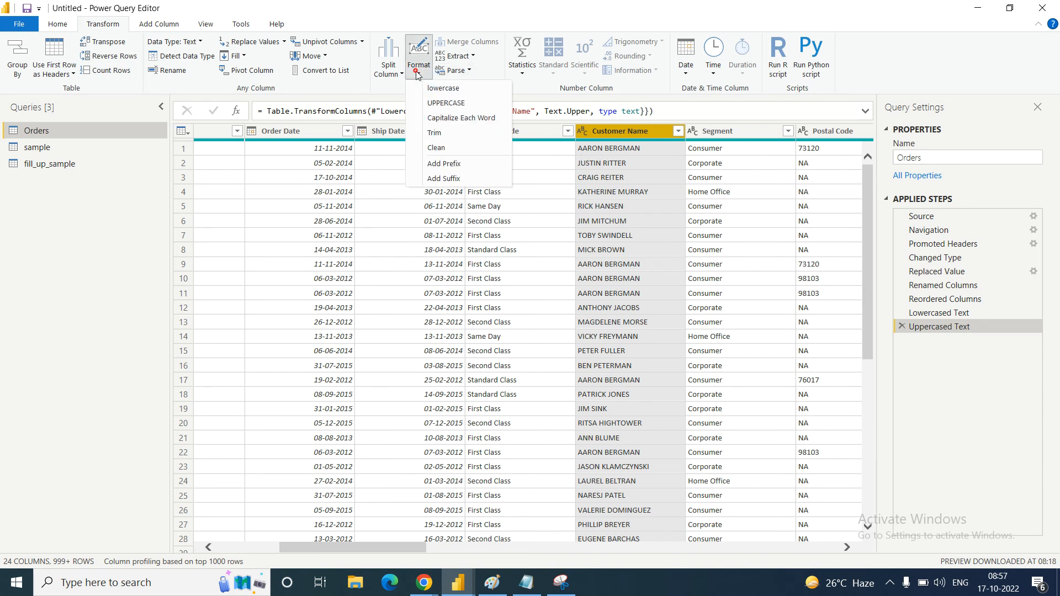
left_click(452, 118)
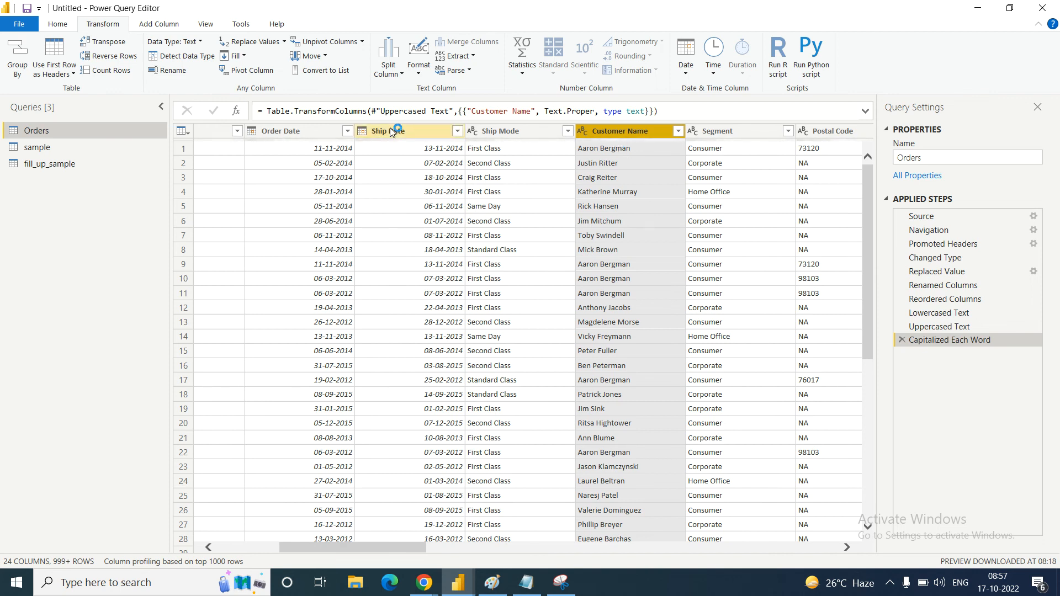
- Switch to Notepad, add a space before and after A and after B and E in fill_up_sample, and save the file
left_click(420, 75)
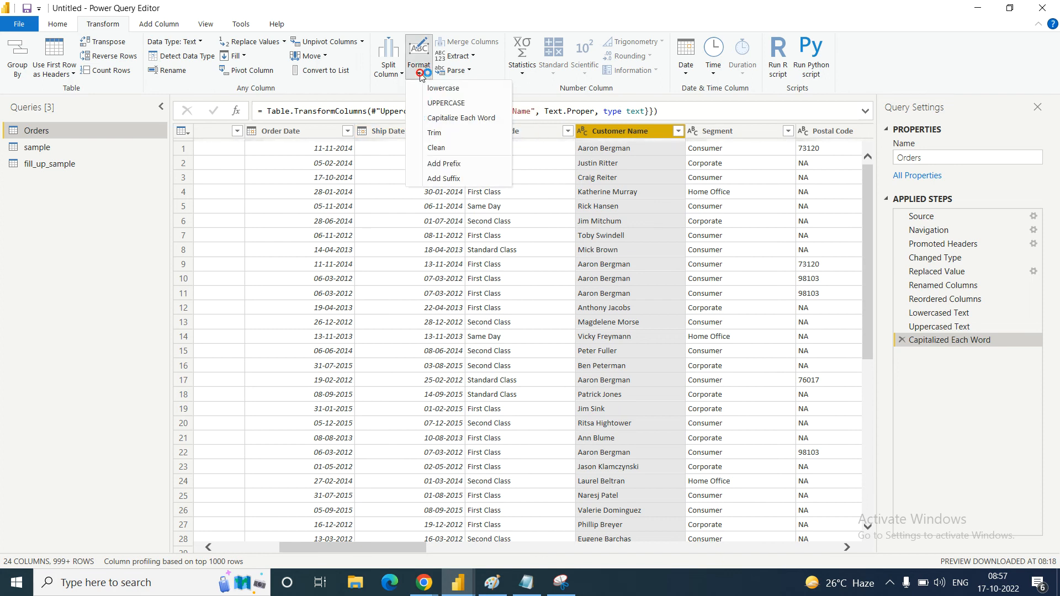
left_click(62, 302)
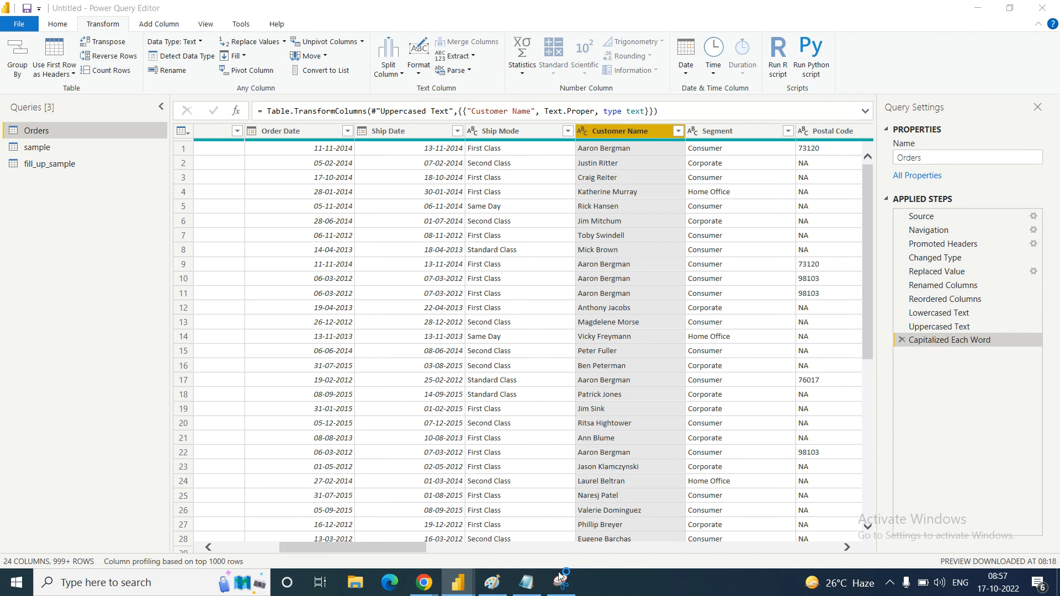
left_click(527, 587)
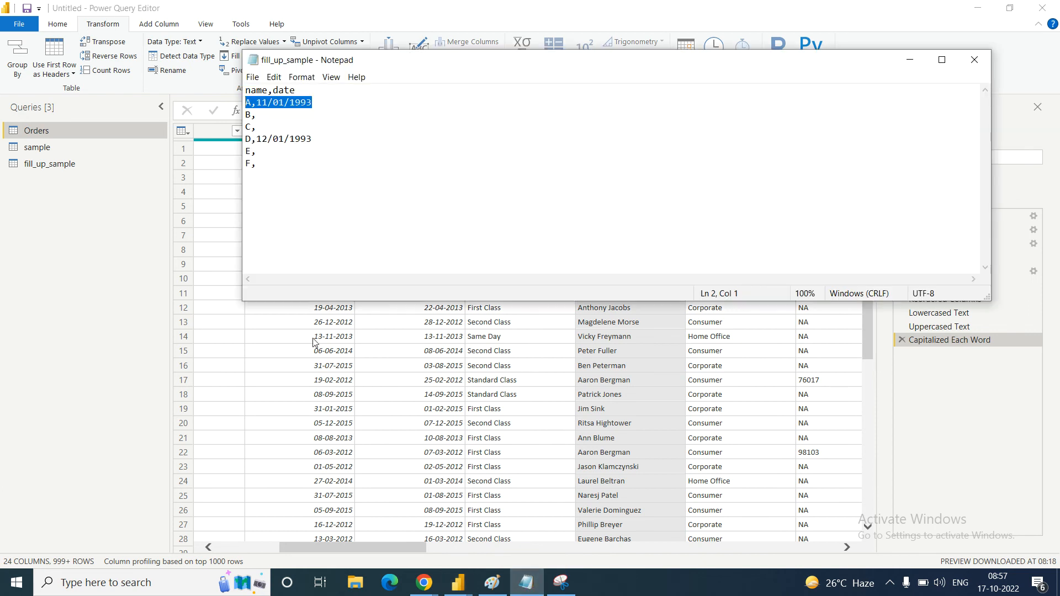
left_click(252, 103)
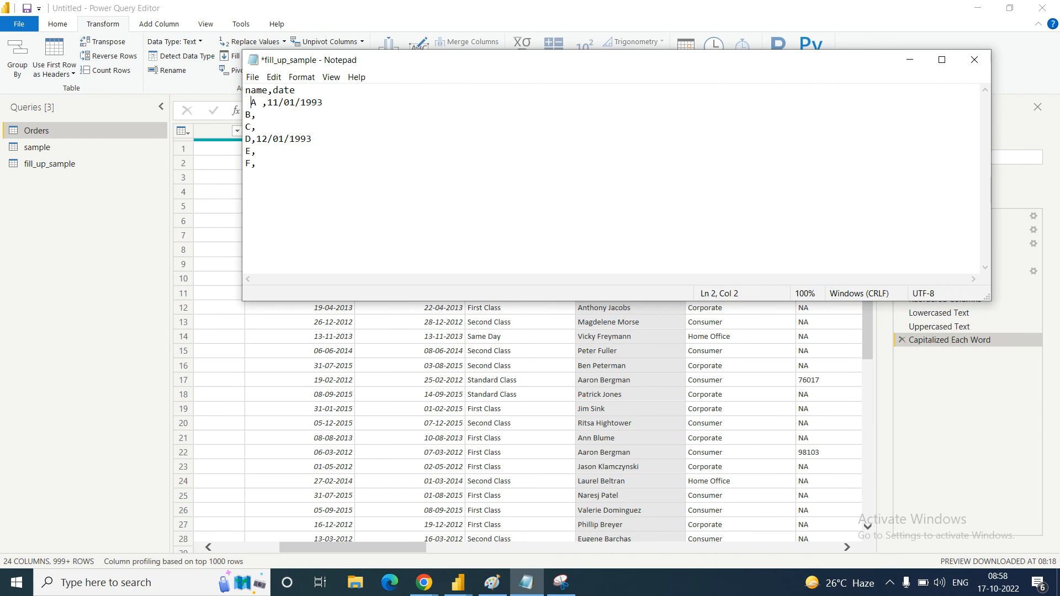
key("Down")
key("Down")
key("Down")
key("Down")
key("ctrl+s")
left_click(911, 59)
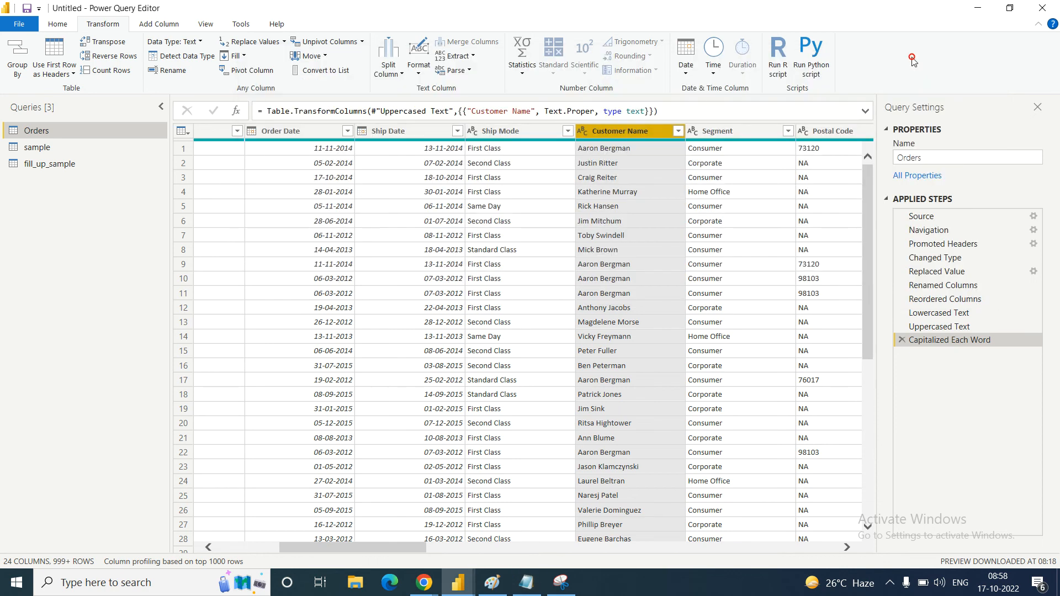
- Open the fill_up_sample query in Power Query Editor and refresh its preview
left_click(44, 167)
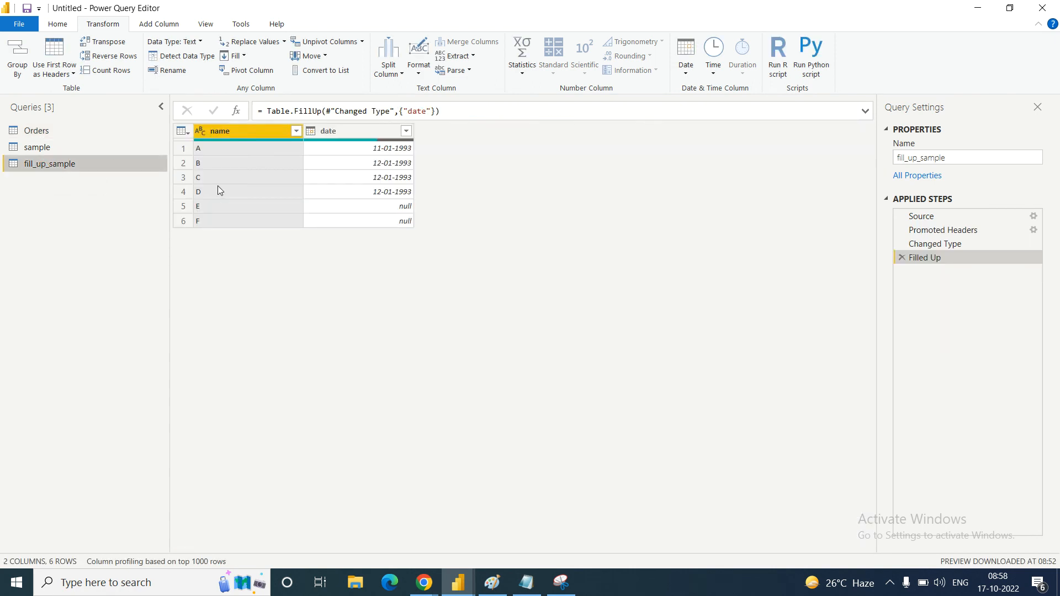
right_click(46, 165)
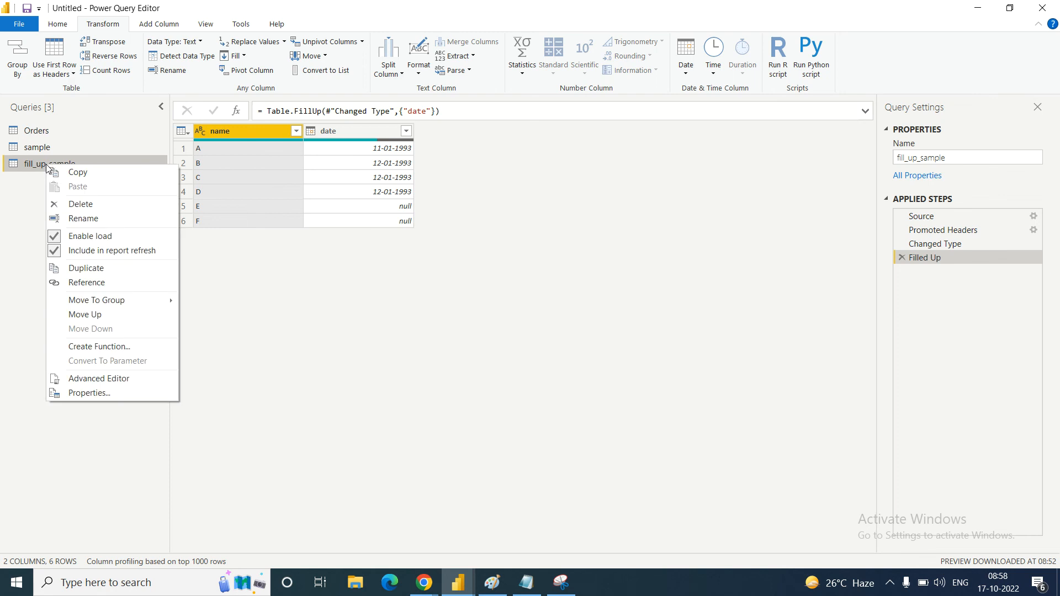
left_click(28, 164)
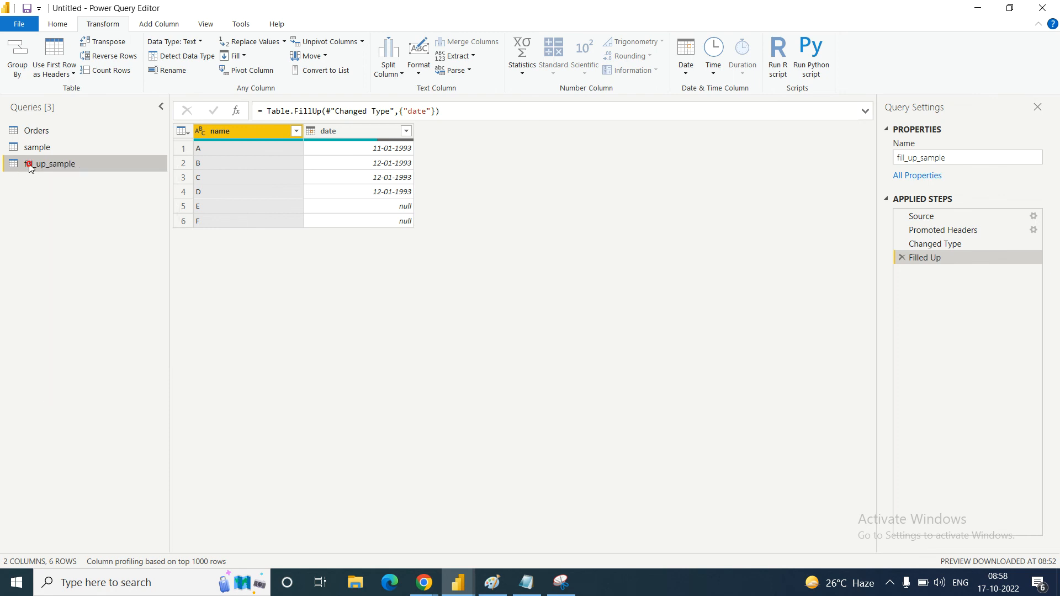
left_click(59, 25)
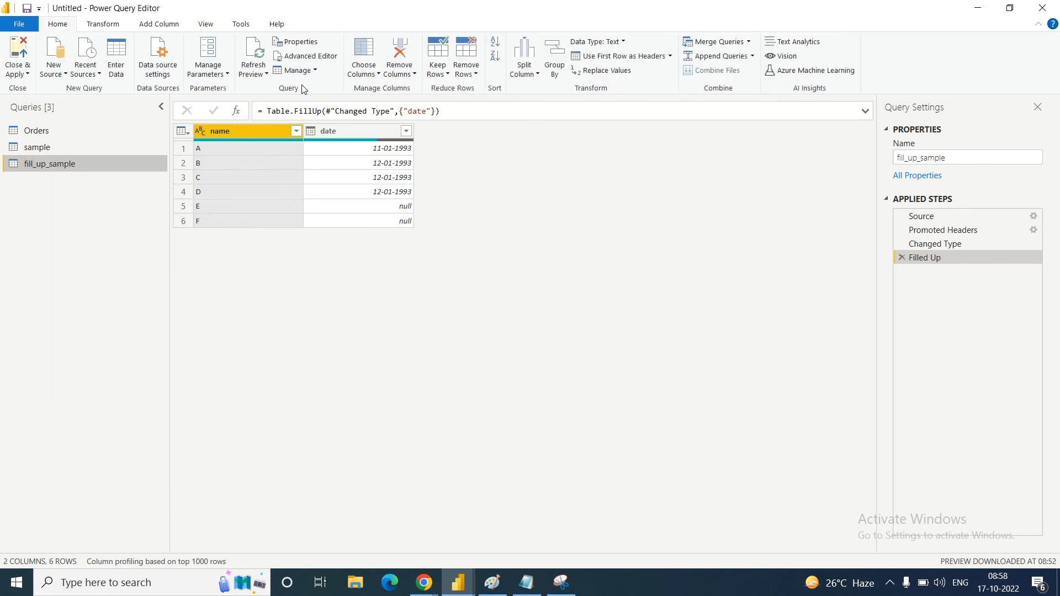
left_click(254, 52)
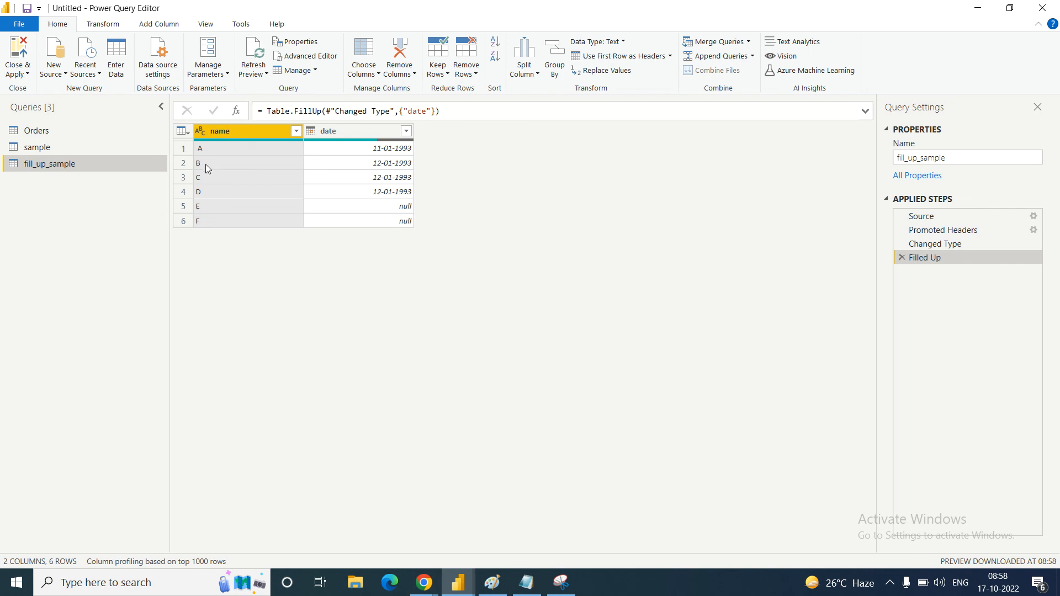
- In the Notepad file, set two leading spaces before A and B and three before E, save it, and refresh the fill_up_sample preview
left_click(527, 584)
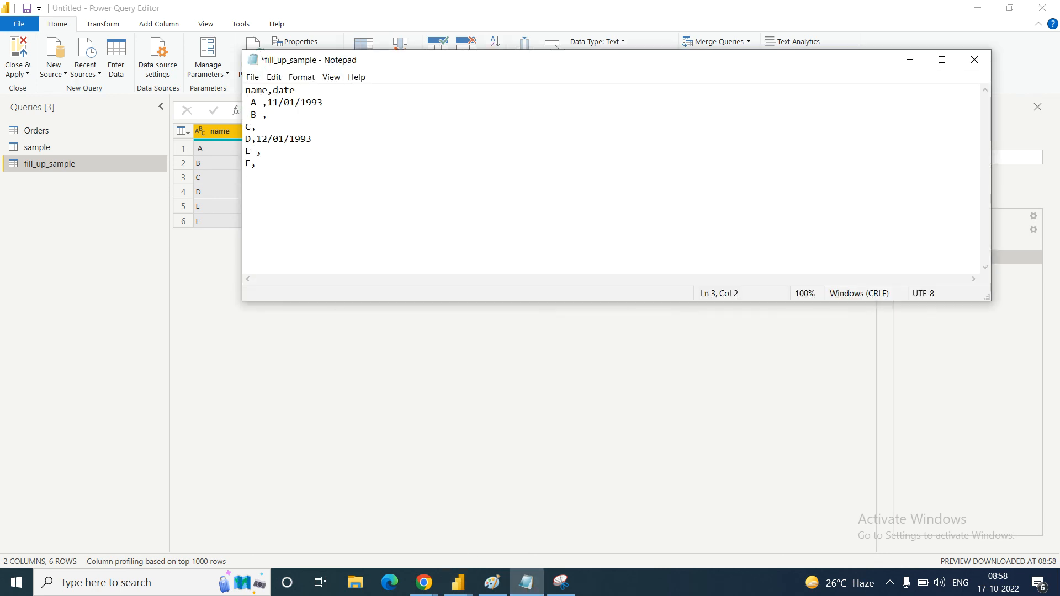
left_click(248, 102)
key("ctrl+s")
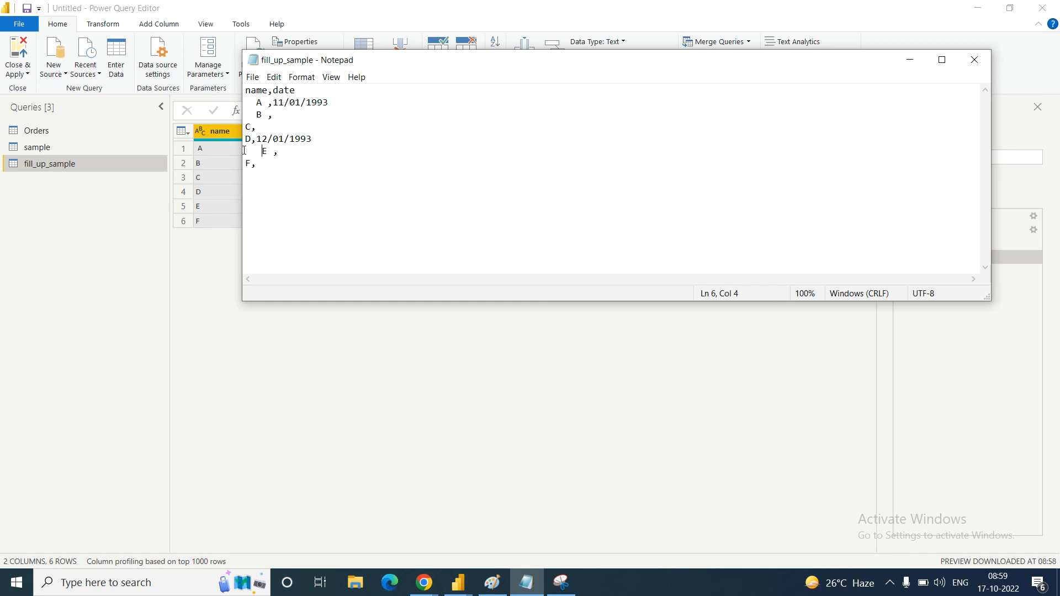
left_click(911, 59)
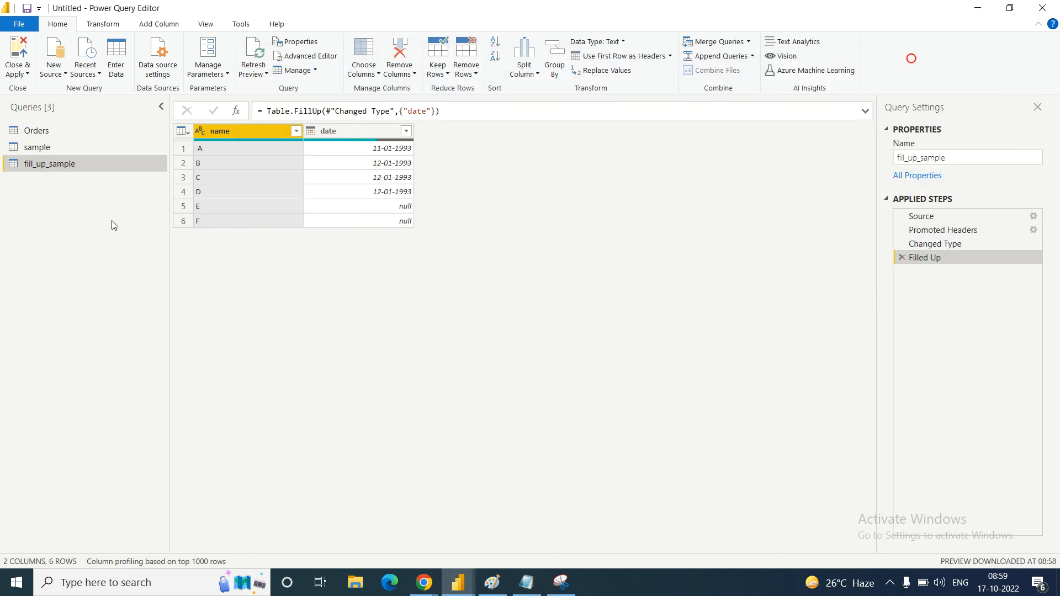
left_click(255, 51)
- Trim the leading and trailing spaces from the fill_up_sample query's name column
left_click(95, 28)
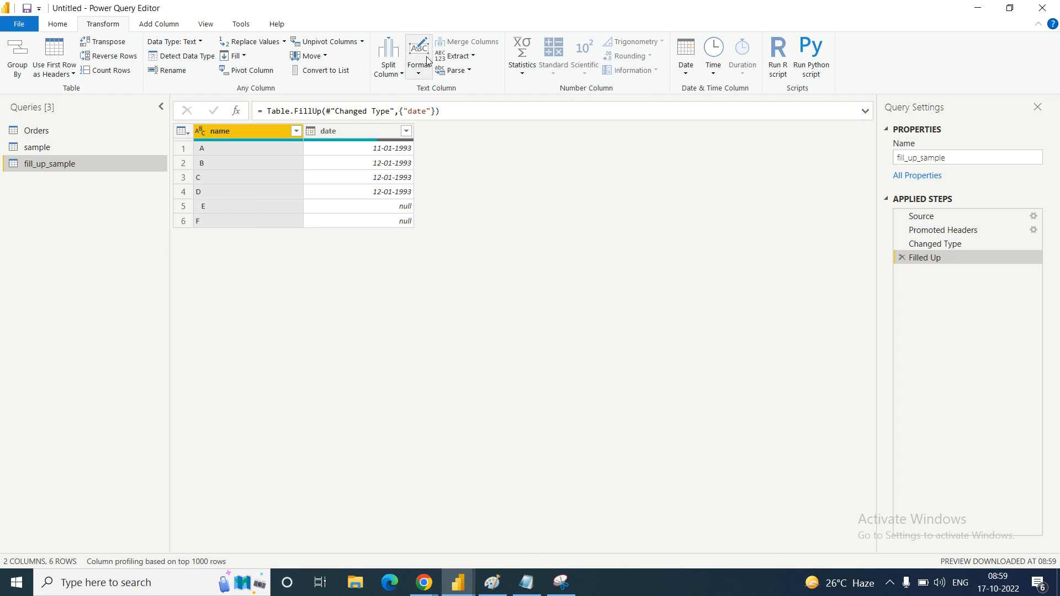
left_click(419, 73)
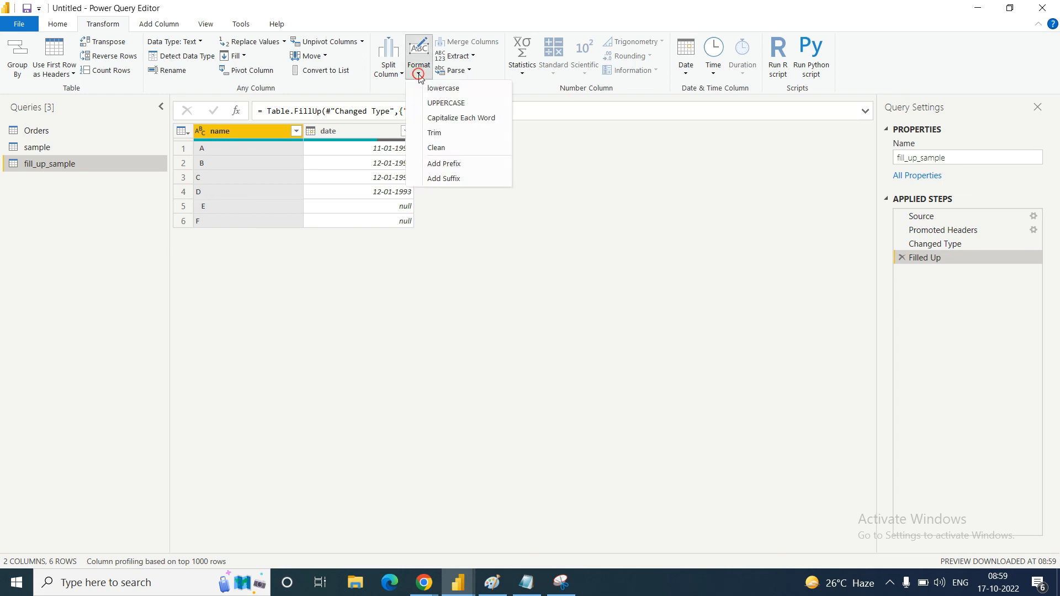
left_click(454, 136)
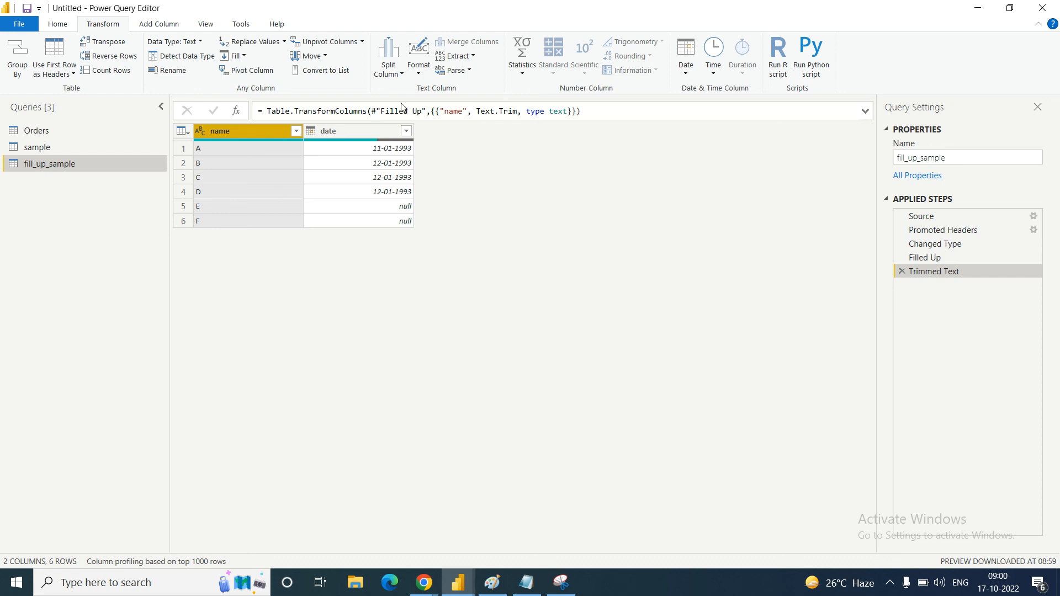
- In the Orders query, add the prefix "Mr. " to the values in the Customer Name column
left_click(419, 75)
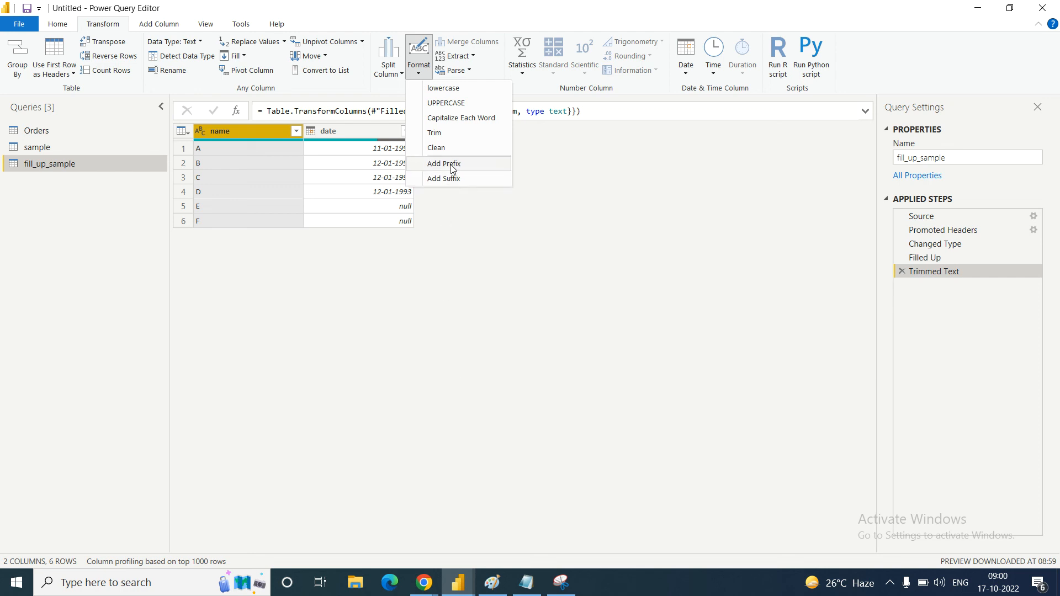
left_click(39, 147)
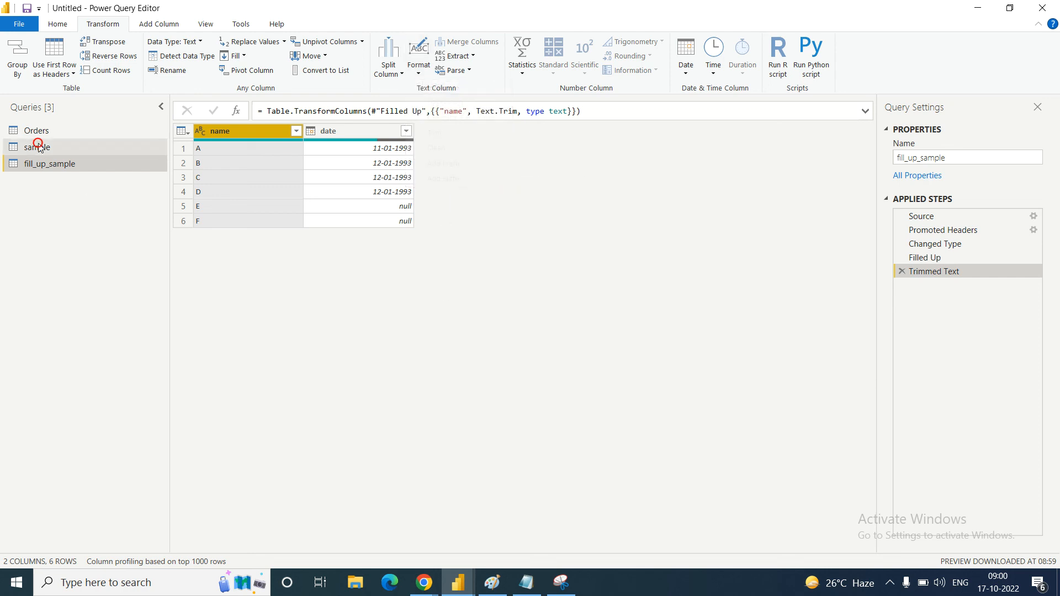
left_click(36, 131)
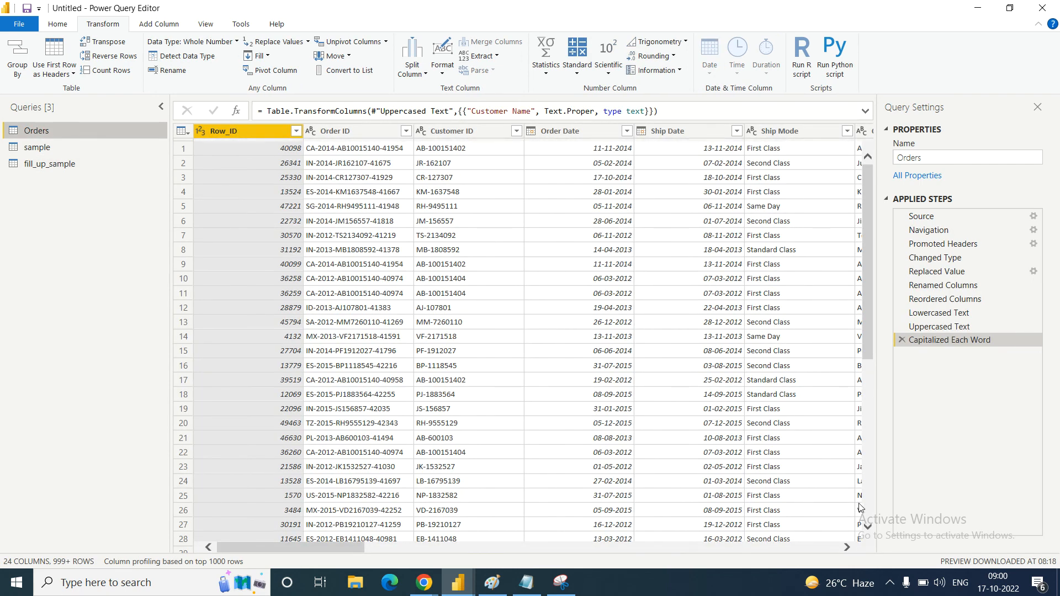
left_click(847, 548)
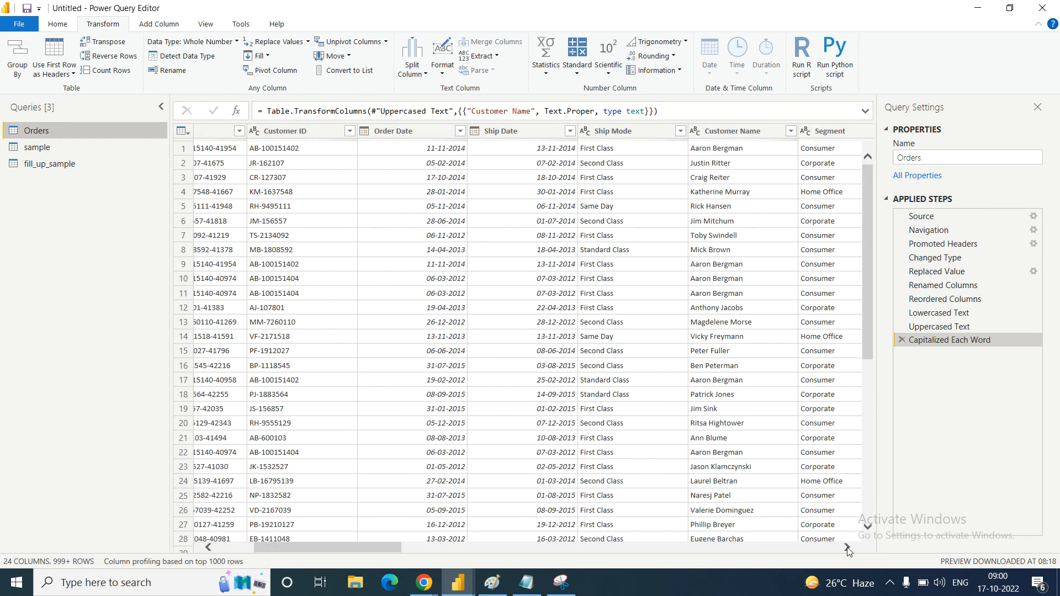
left_click(847, 549)
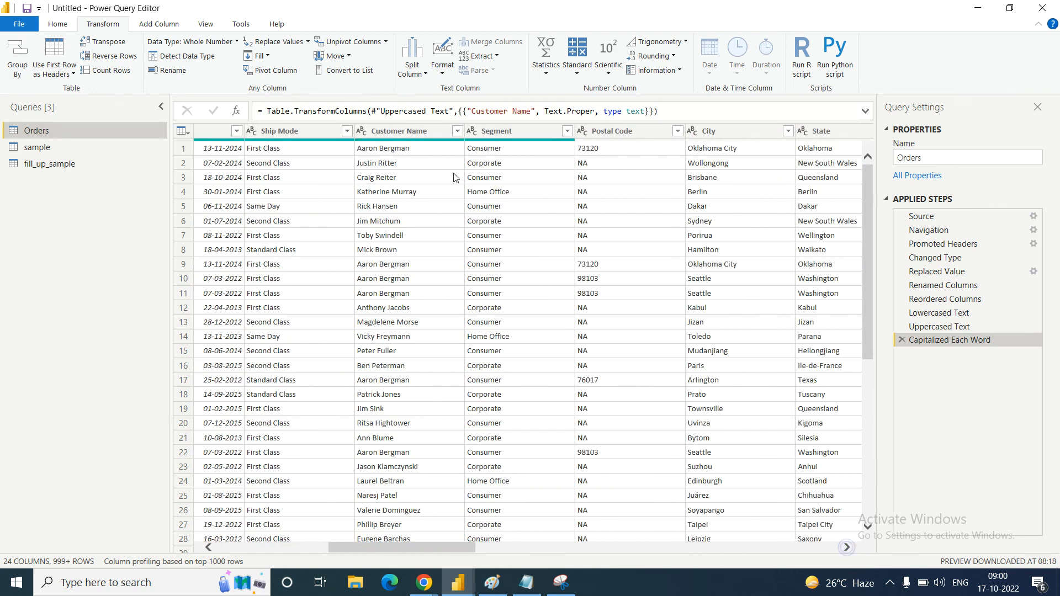
left_click(383, 131)
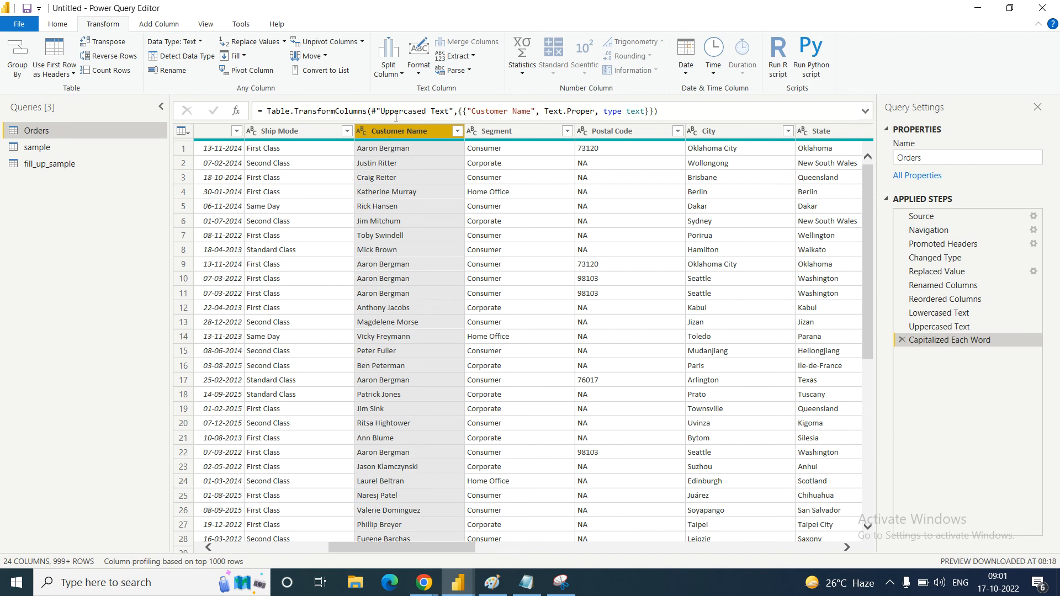
left_click(419, 76)
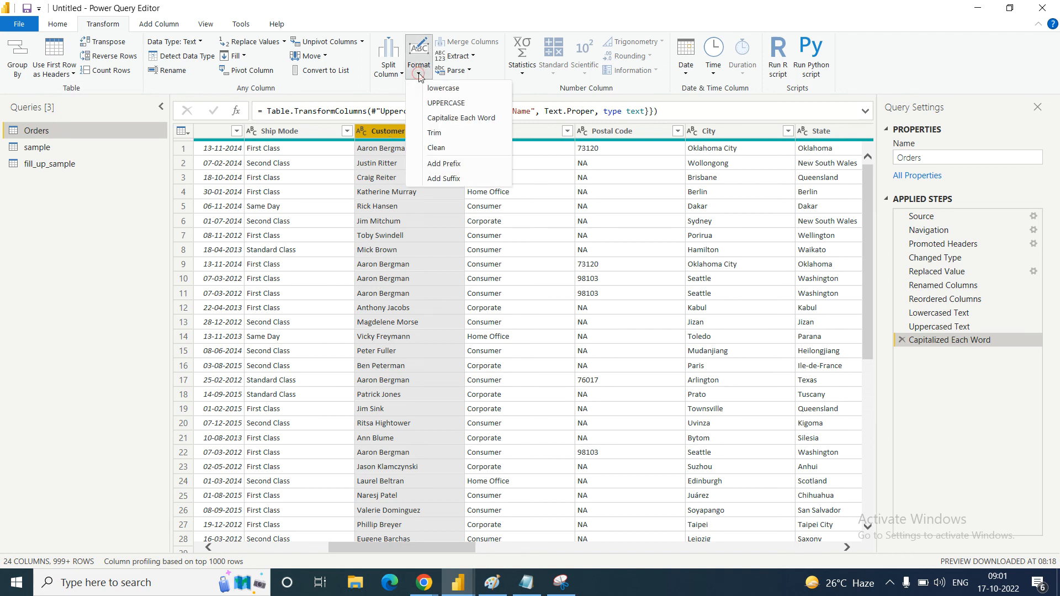
left_click(452, 165)
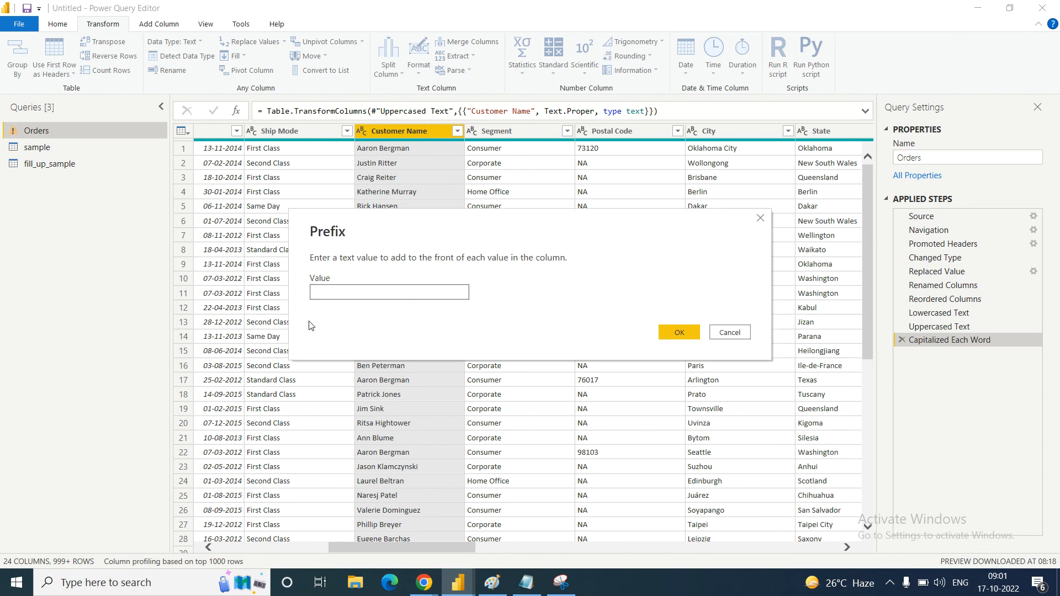
type("M")
left_click(680, 334)
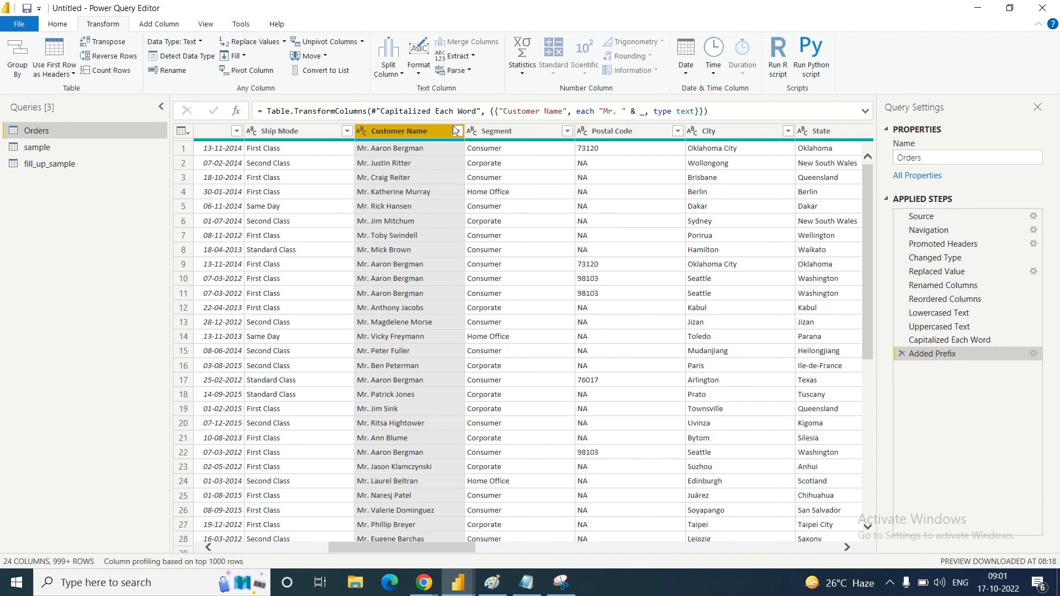
left_click(421, 75)
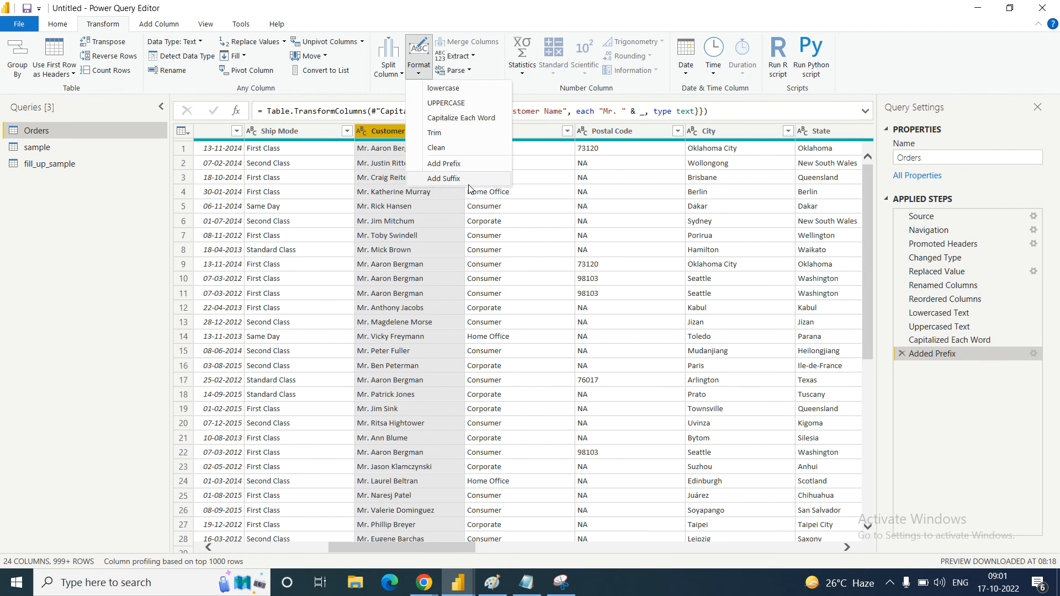
left_click(539, 91)
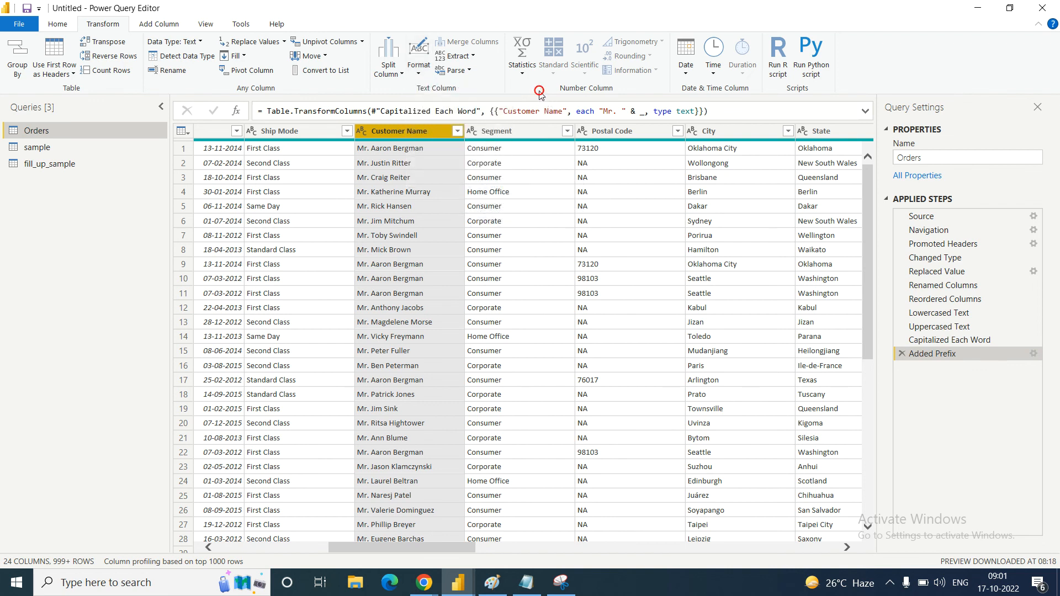
left_click(474, 57)
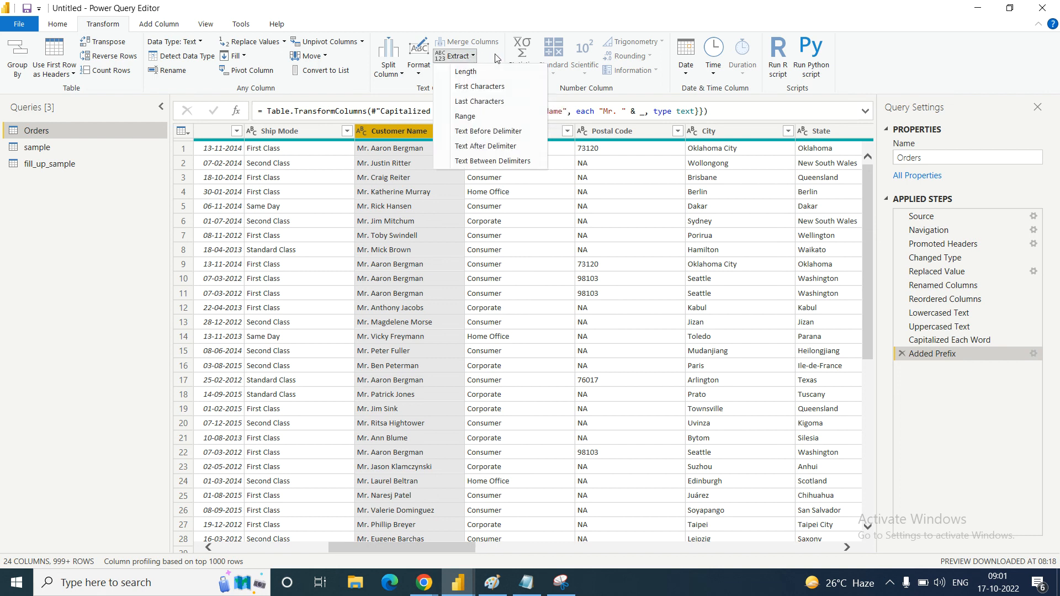
left_click(497, 57)
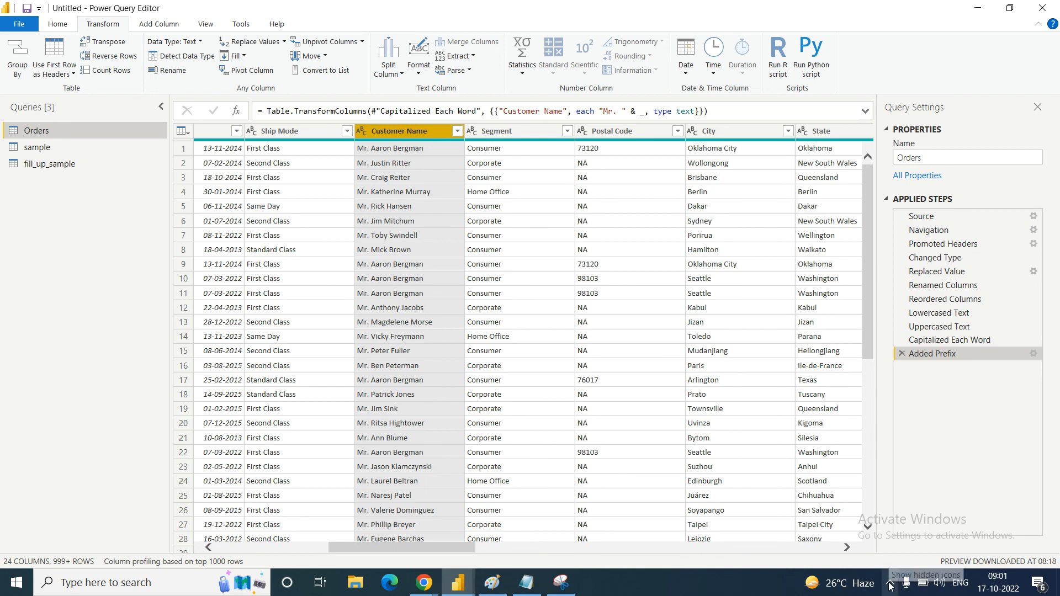
- Switch to the Google Meet window, stop presenting, end the call for everyone, and close the browser
mouse_move(426, 585)
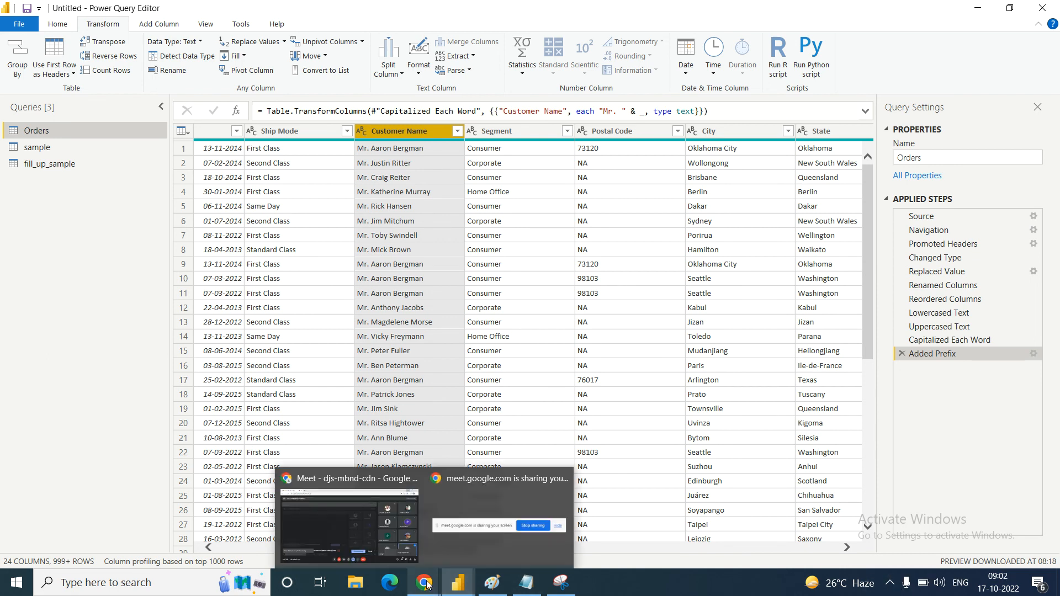
left_click(426, 585)
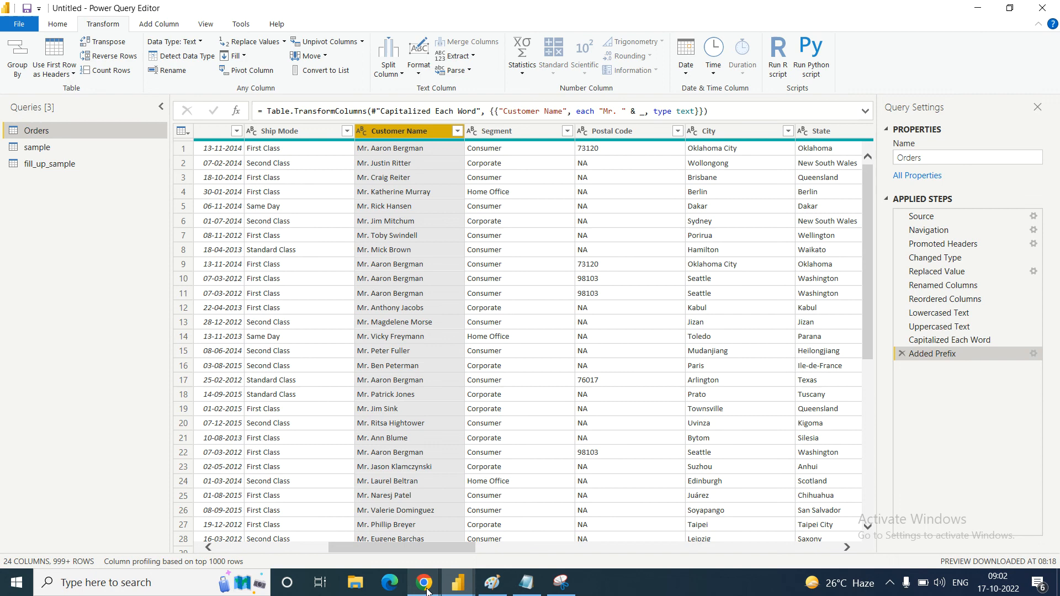
left_click(364, 524)
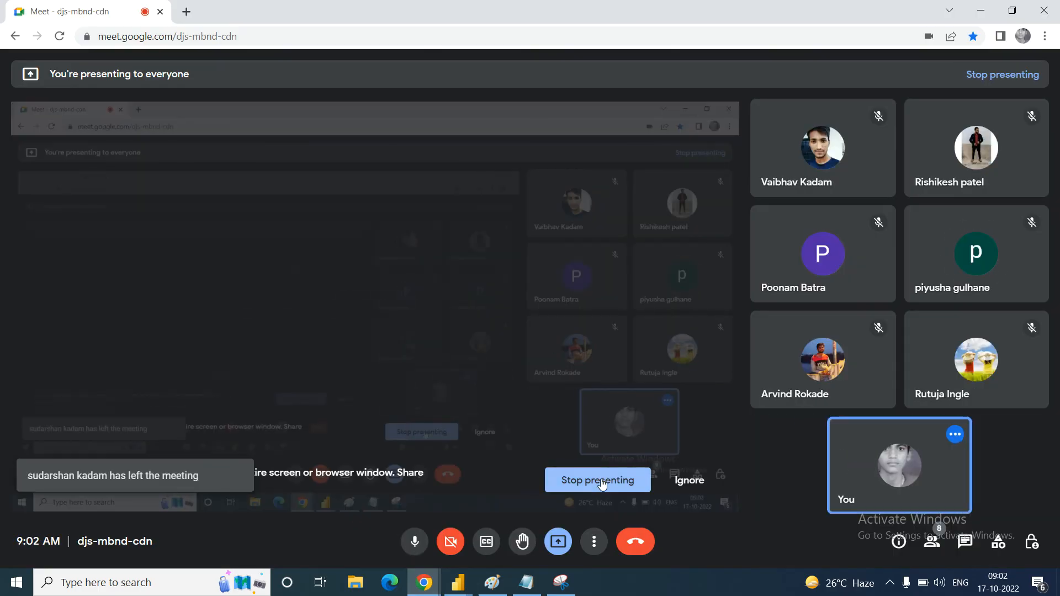
left_click(602, 482)
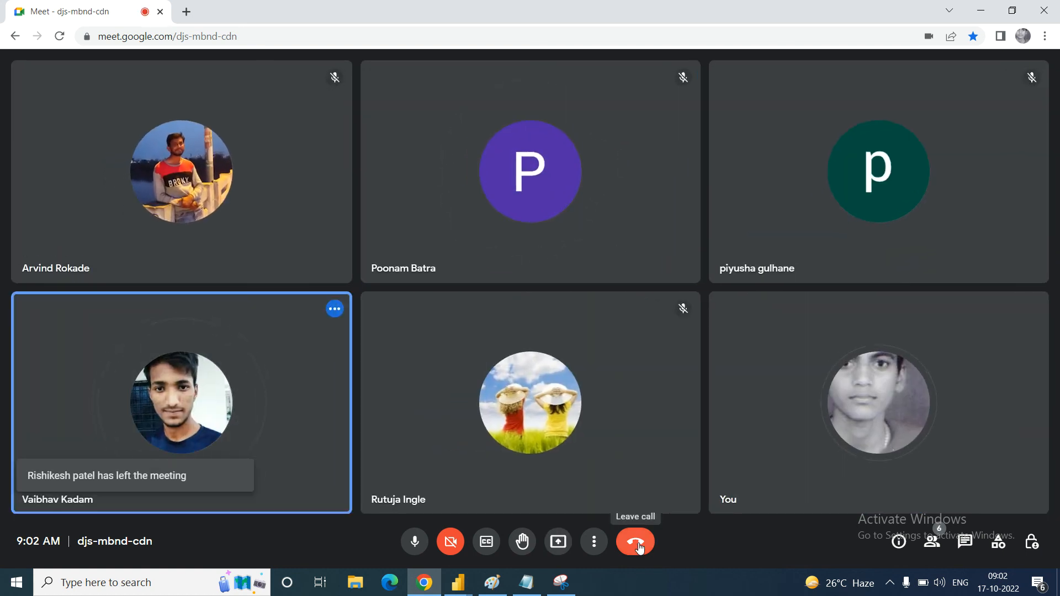
left_click(637, 544)
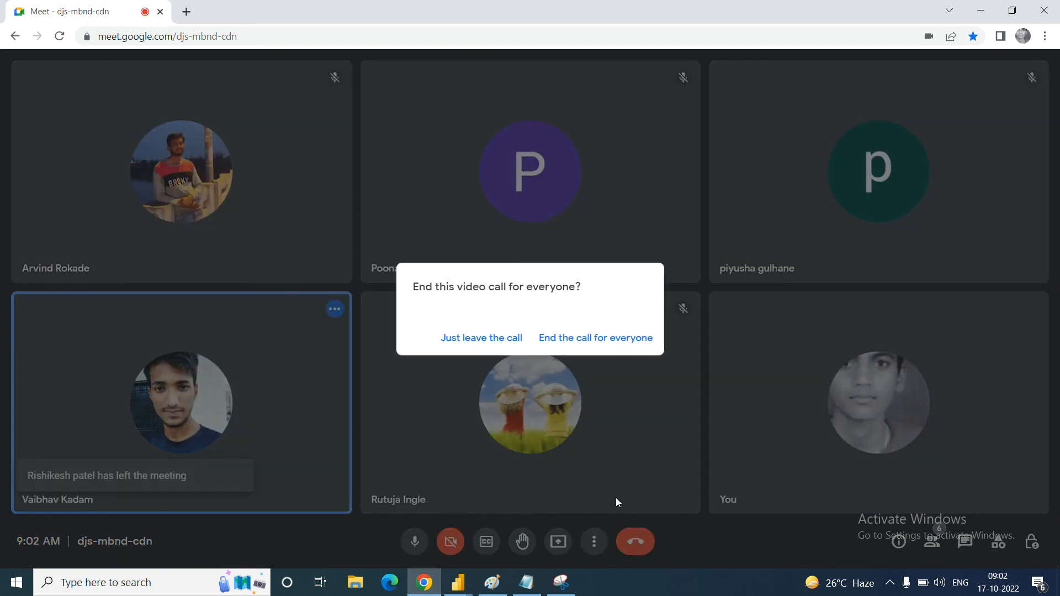
left_click(619, 344)
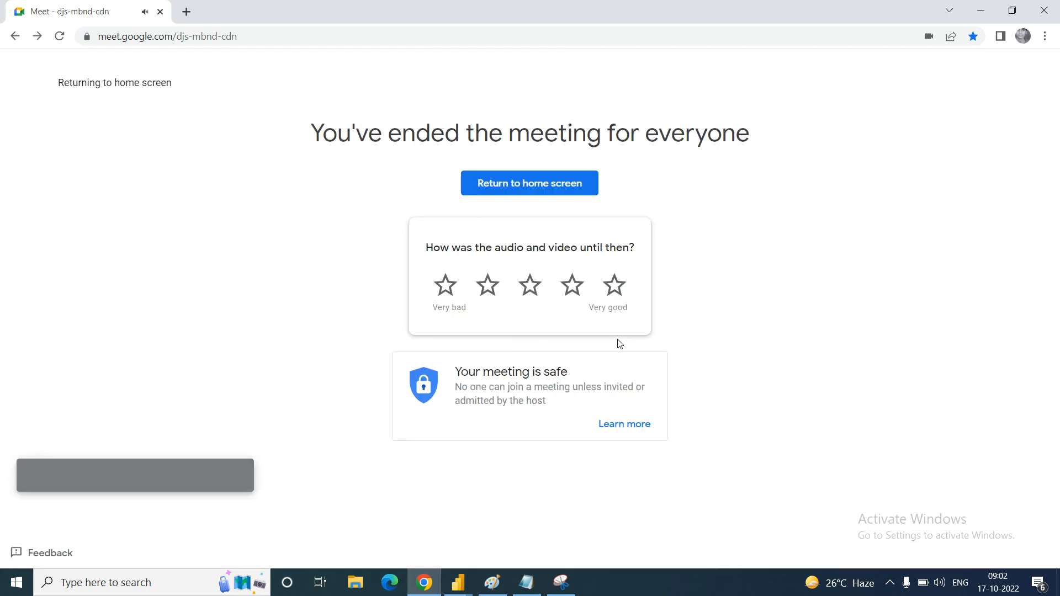
left_click(1045, 12)
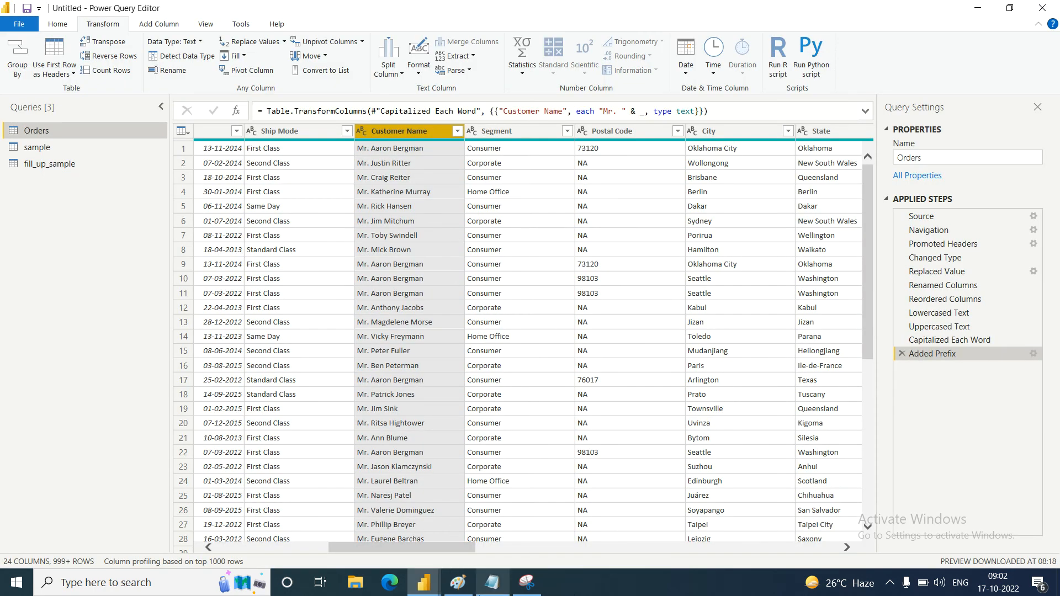
mouse_move(527, 586)
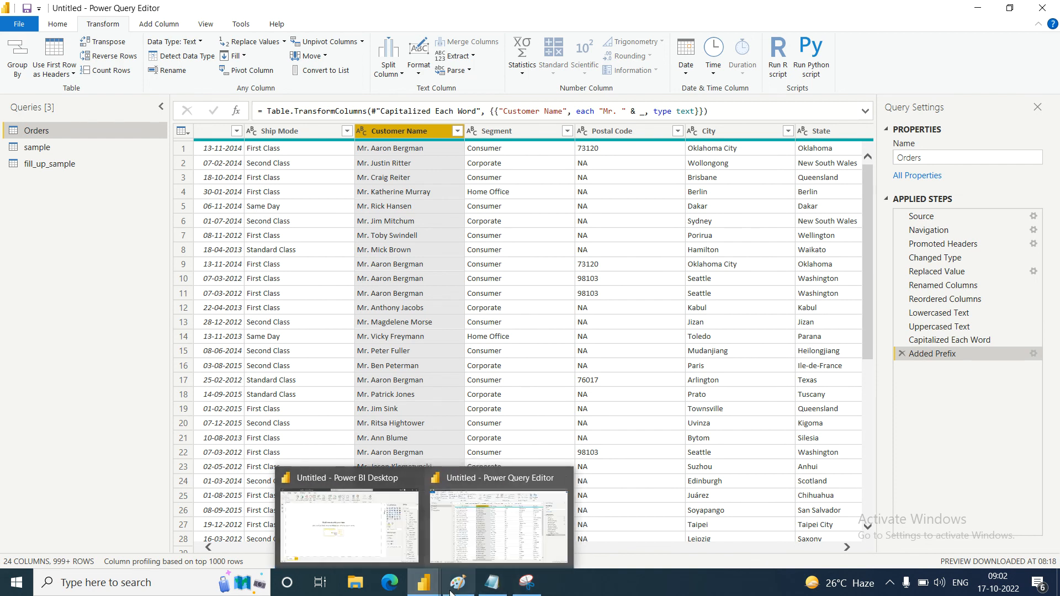
left_click(890, 582)
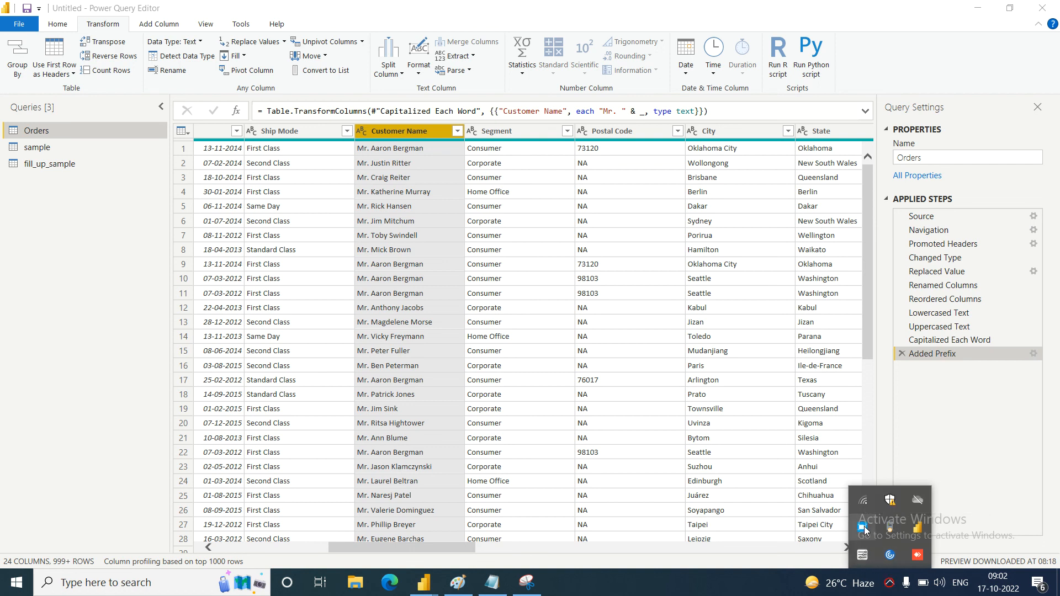
right_click(864, 526)
left_click(896, 518)
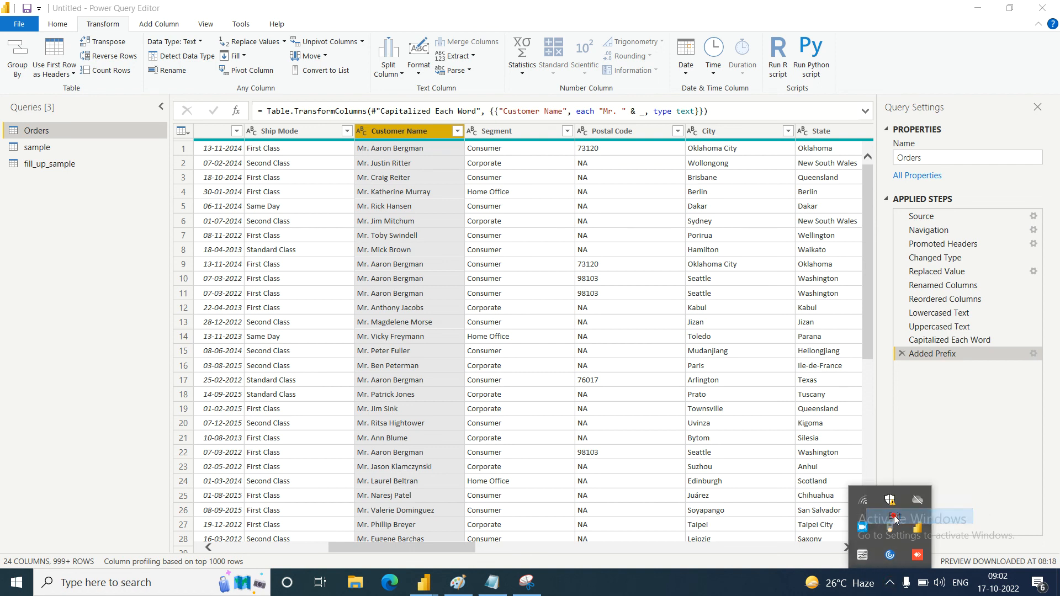